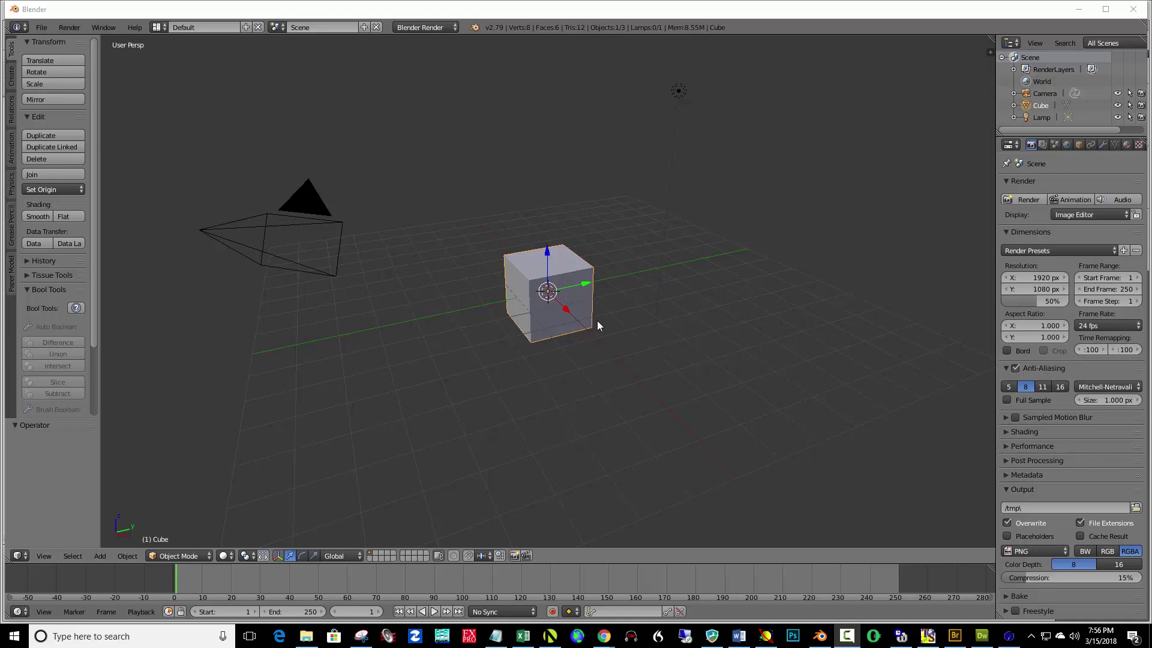
Delete the default cube and bring up the Add menu's mesh primitives.
key(x)
click(582, 311)
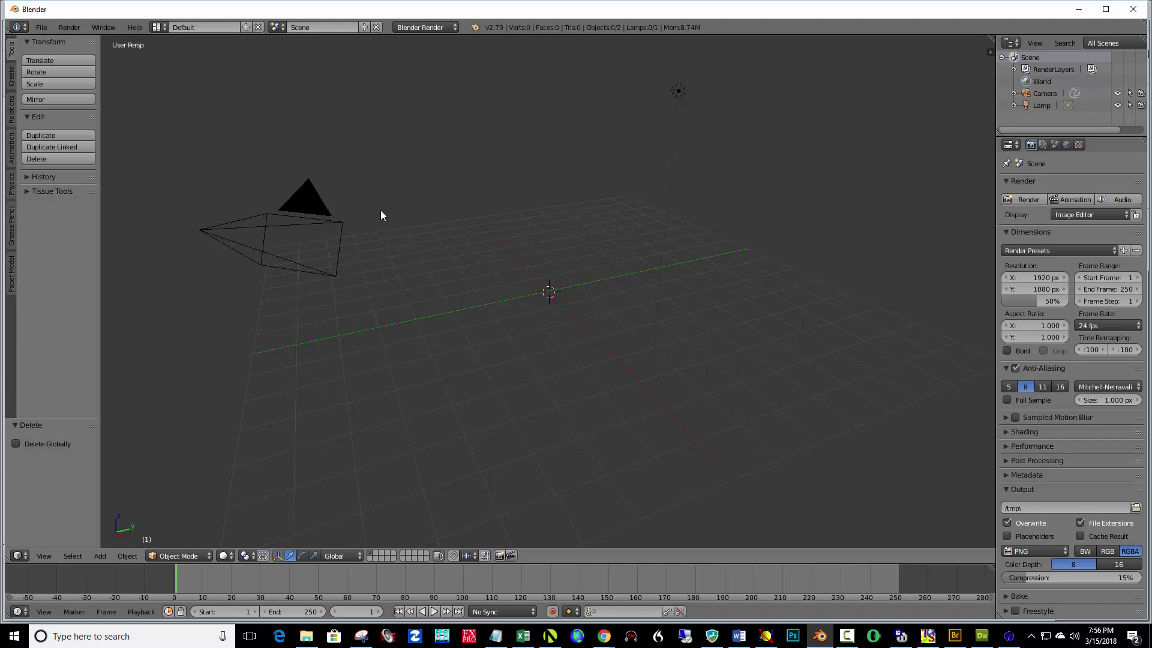
key(shift+a)
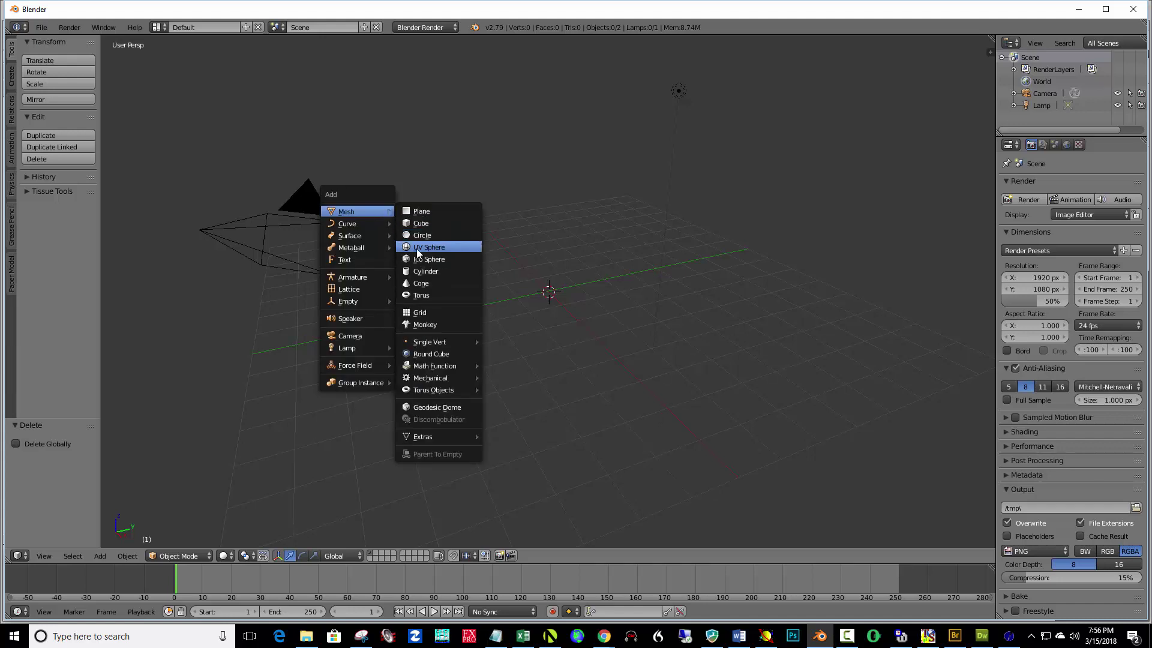
Add a Math Function Regular Solid tetrahedron of size 1.00 and view it from above.
mouse_move(448, 362)
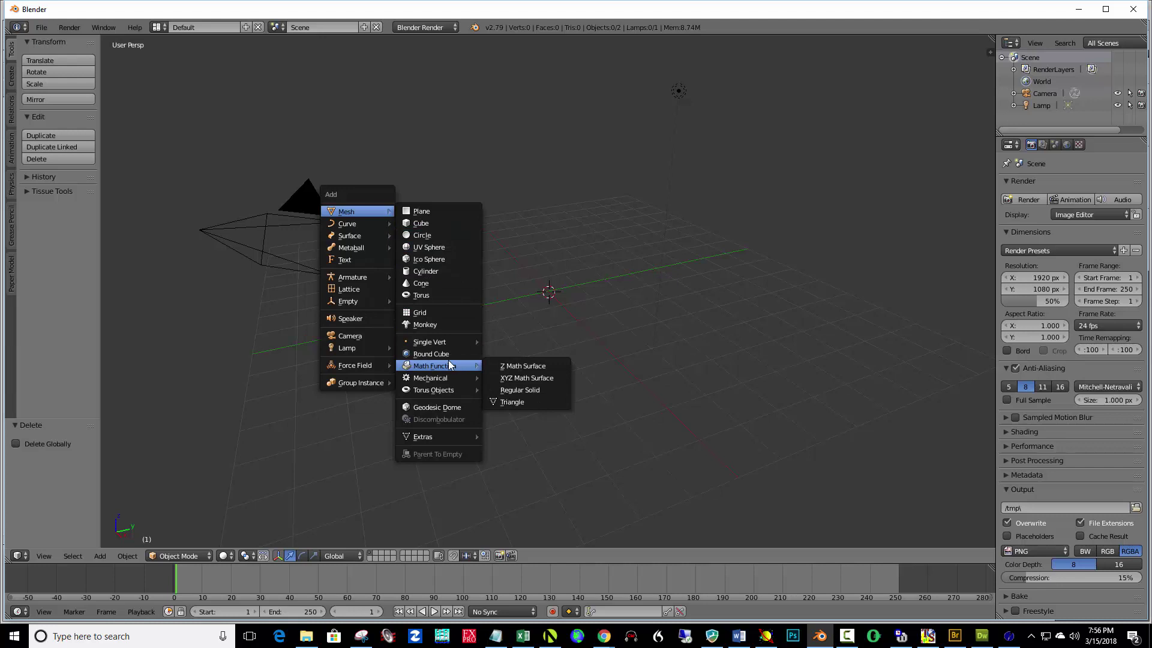
click(505, 390)
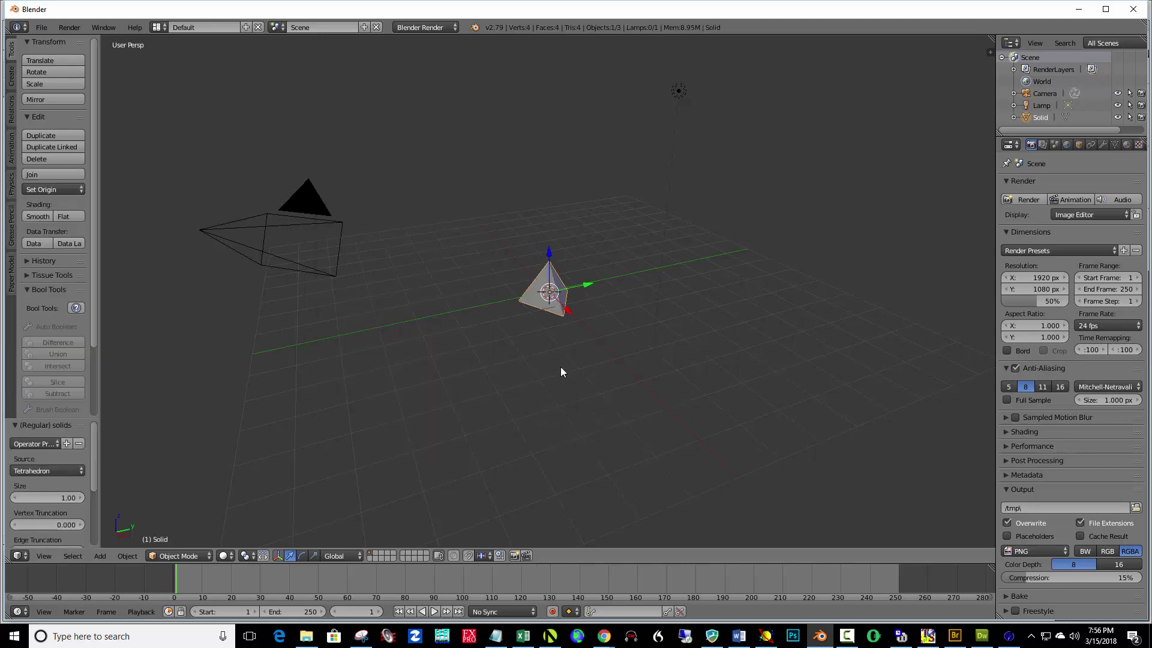
scroll(596, 340, up, 5)
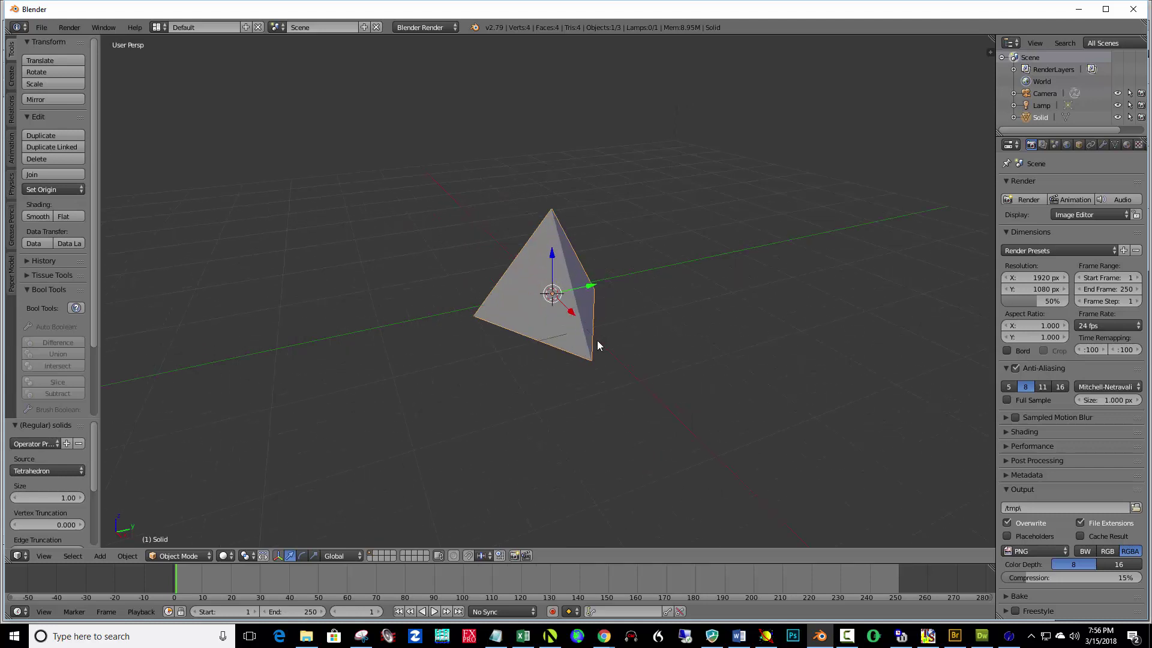
middle_drag(618, 308, 495, 295)
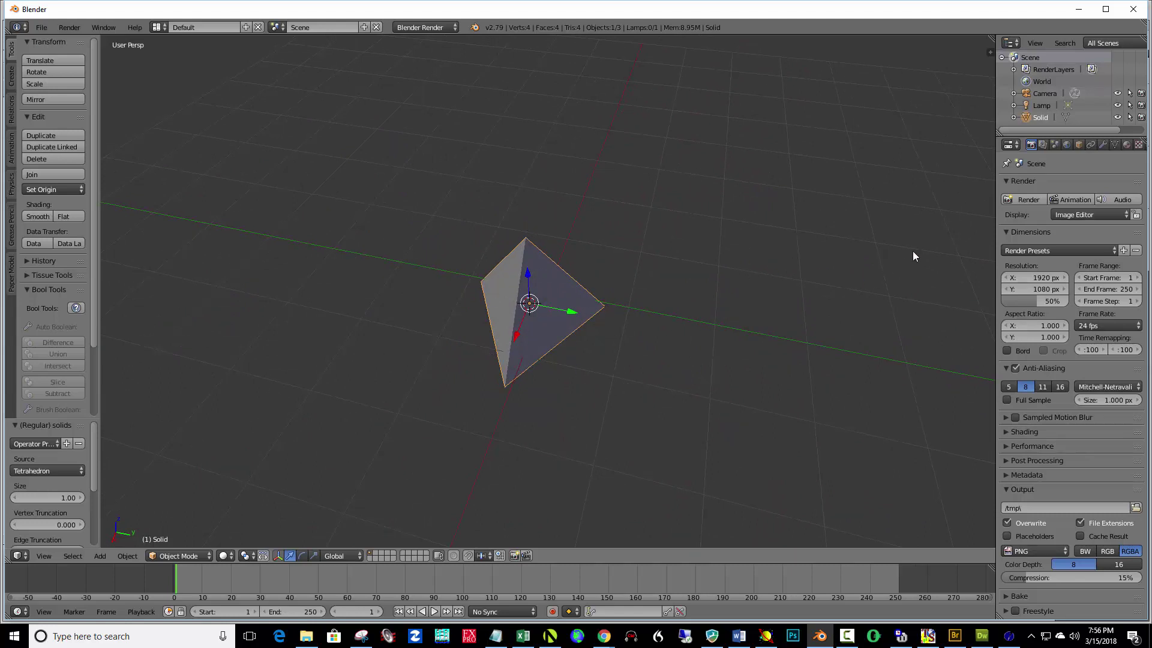
Give the tetrahedron a Wireframe modifier with Thickness 0.1015.
click(1102, 145)
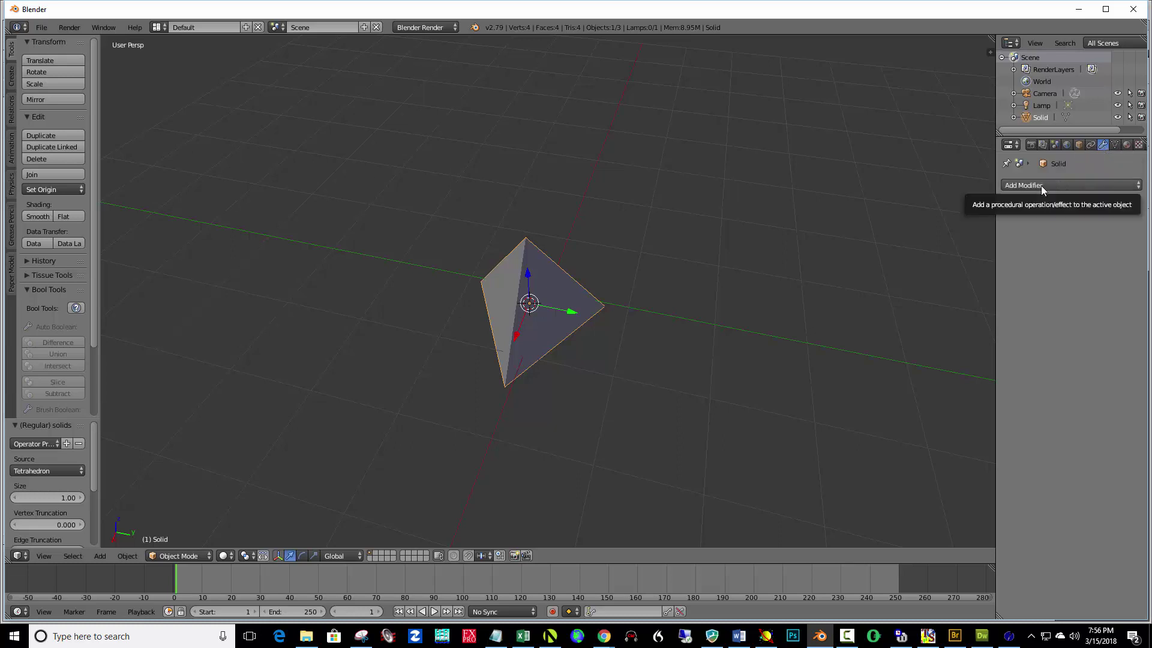
click(1041, 186)
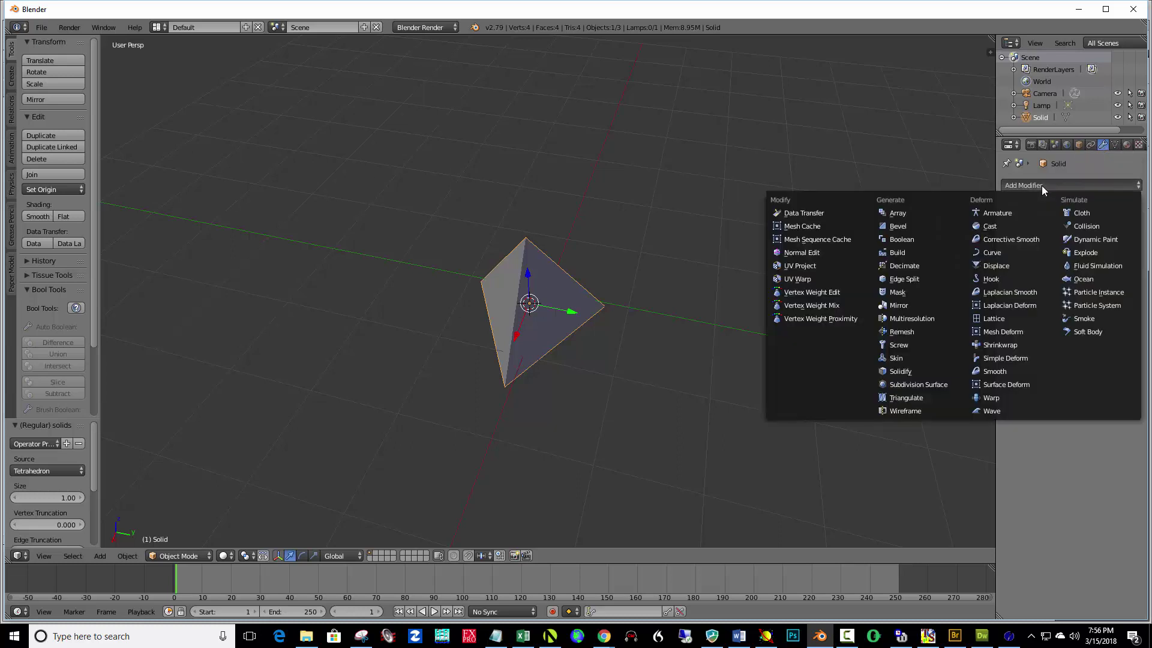
click(919, 413)
scroll(691, 390, up, 2)
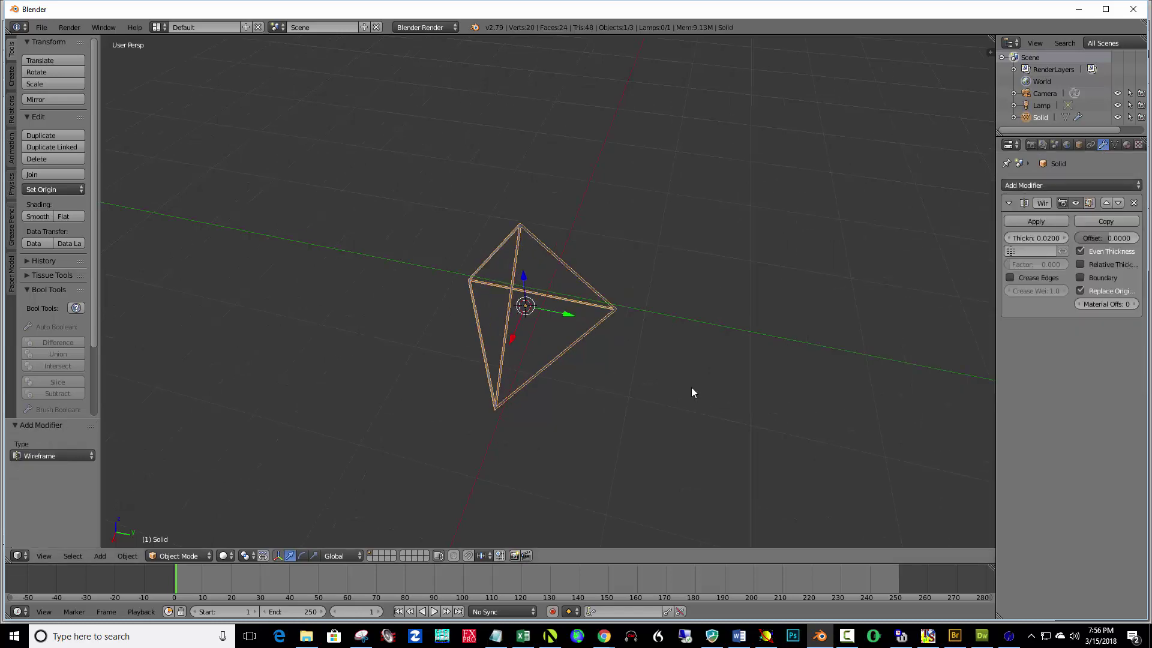
mouse_move(713, 275)
middle_down()
mouse_move(659, 287)
mouse_move(728, 264)
middle_up()
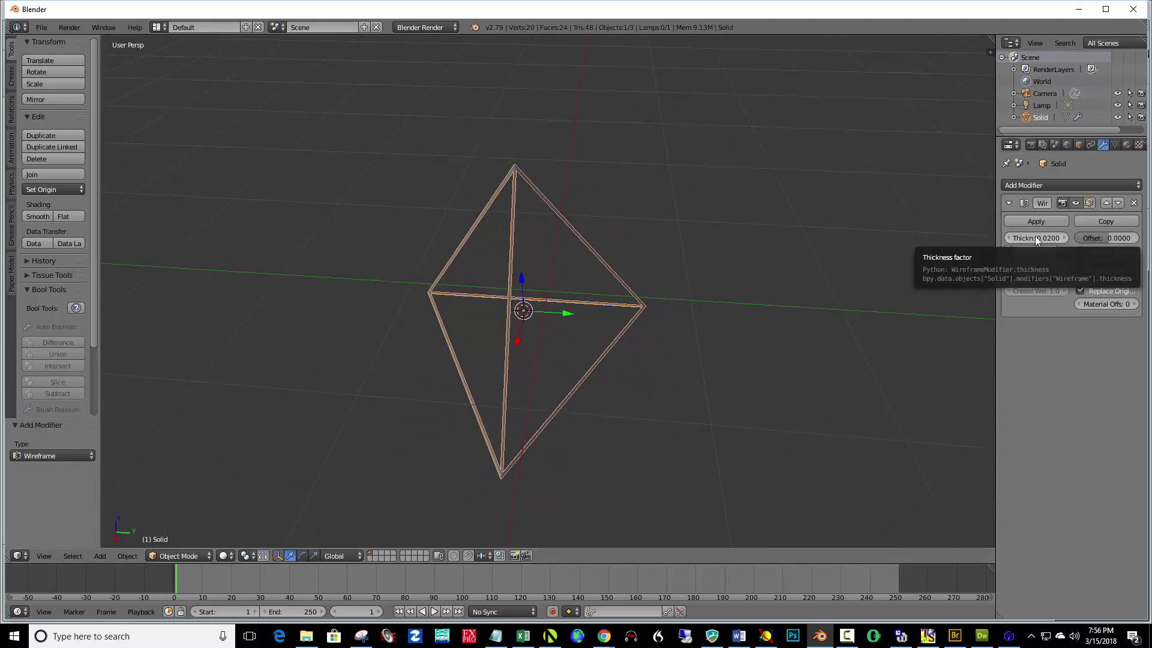
drag(1036, 238, 1077, 238)
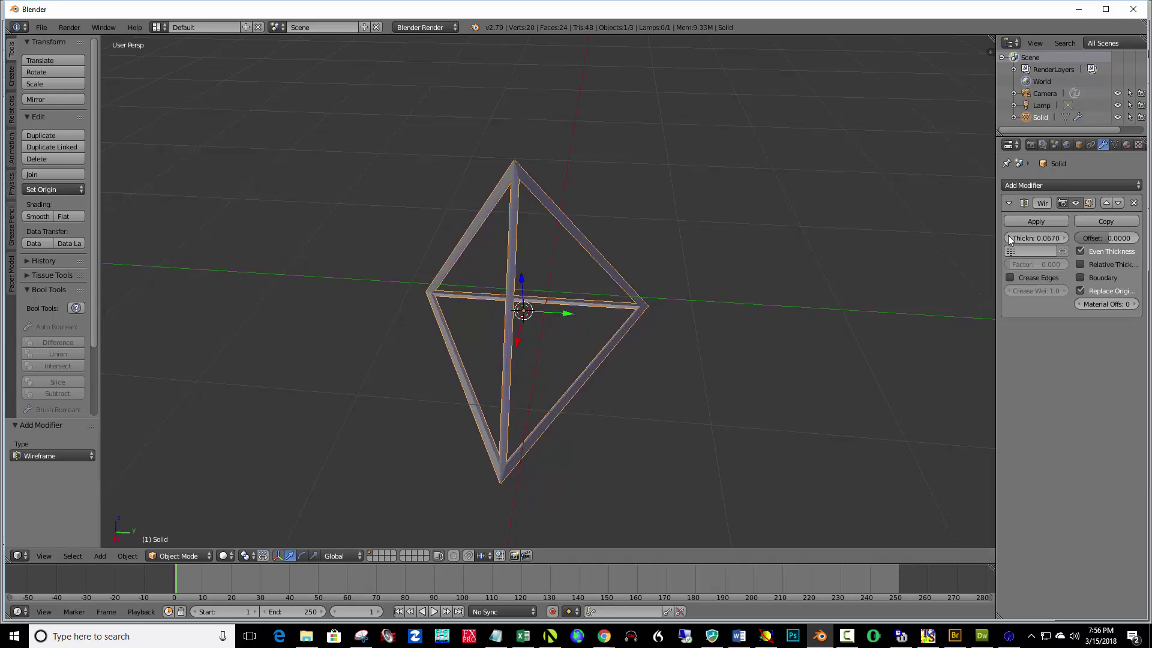
middle_drag(675, 245, 771, 224)
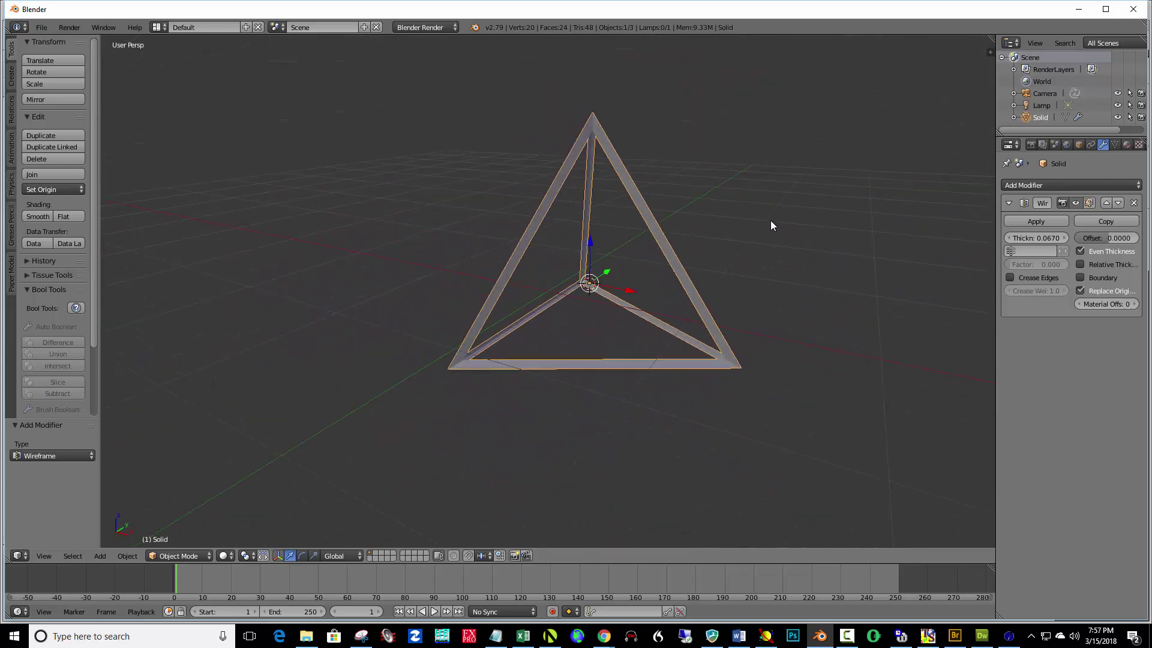
drag(1024, 237, 1091, 238)
middle_drag(672, 230, 517, 237)
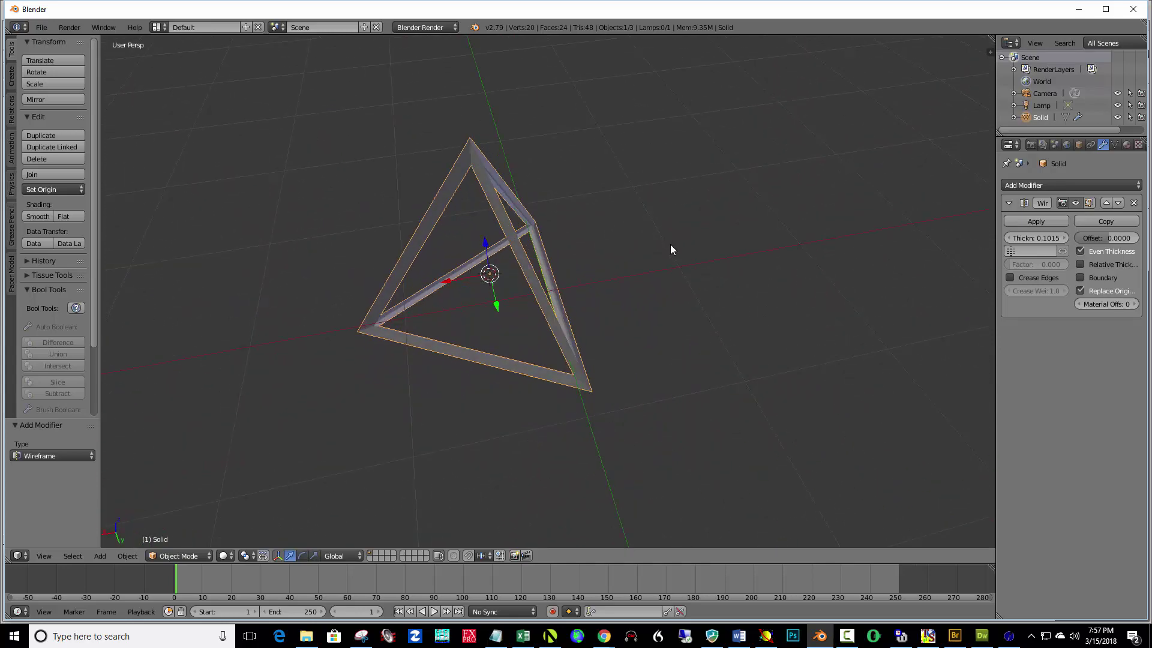
Move the wireframe tetrahedron to X 2.475 and apply its Wireframe modifier.
middle_drag(657, 253, 628, 270)
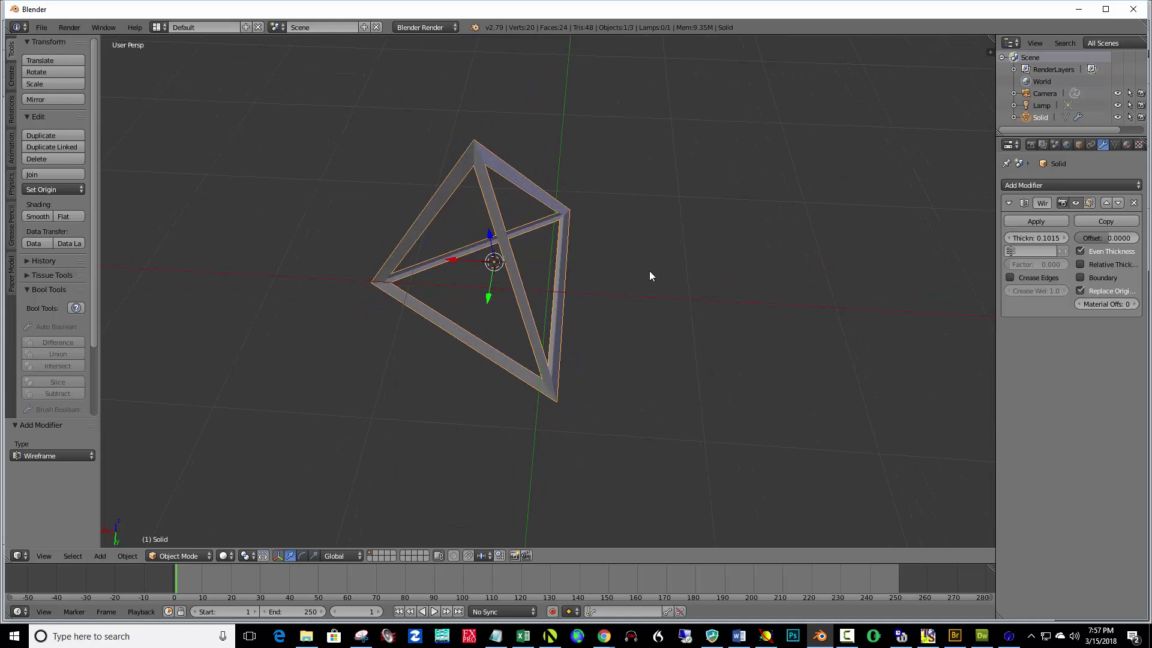
scroll(650, 275, down, 5)
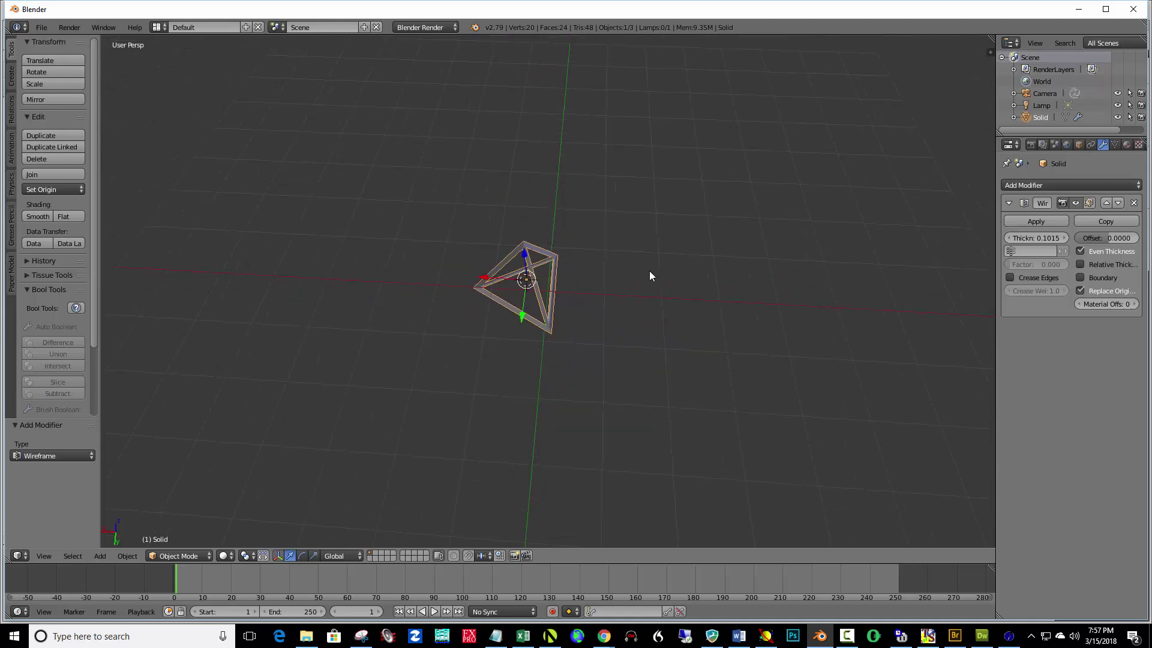
scroll(650, 275, down, 1)
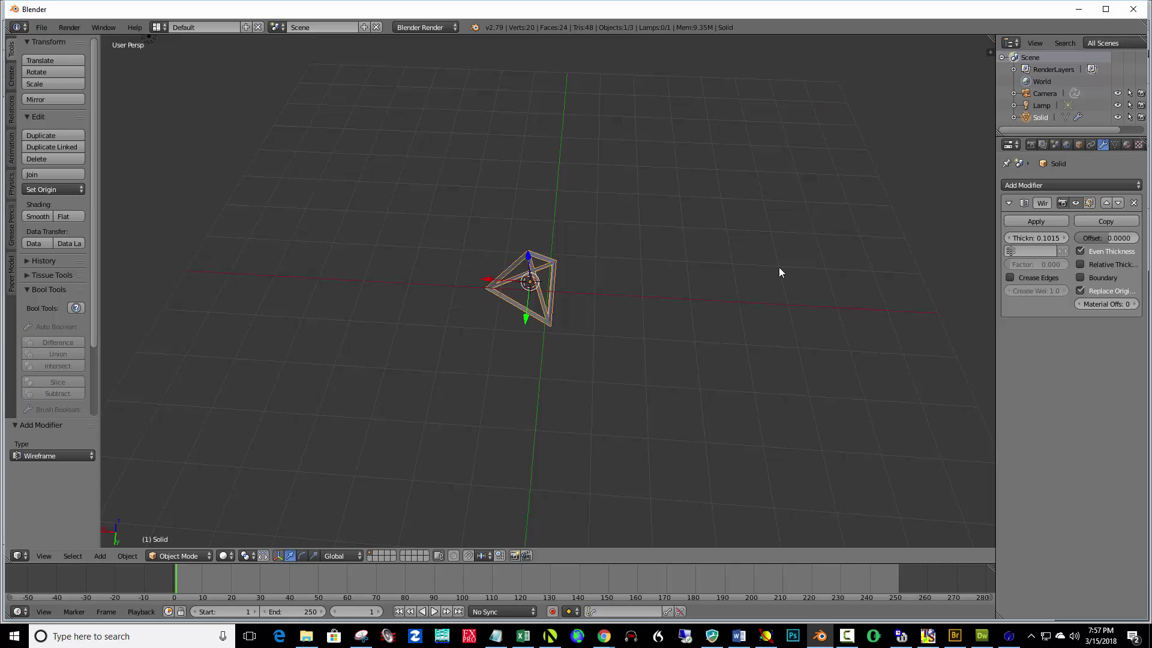
drag(488, 279, 372, 276)
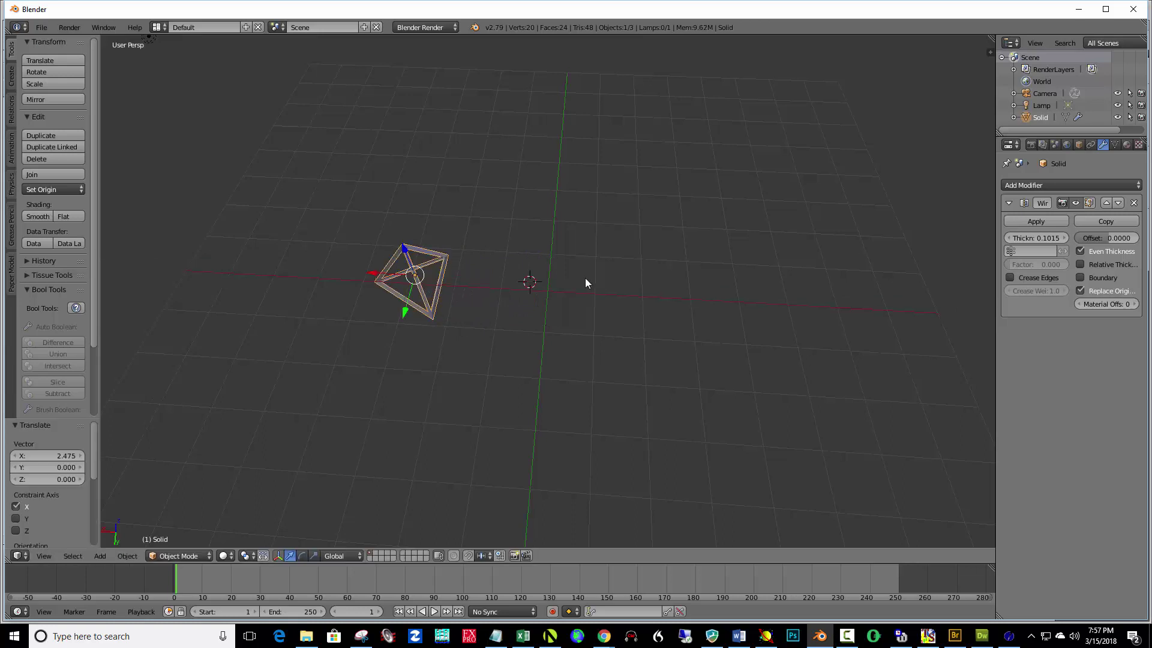
click(1037, 222)
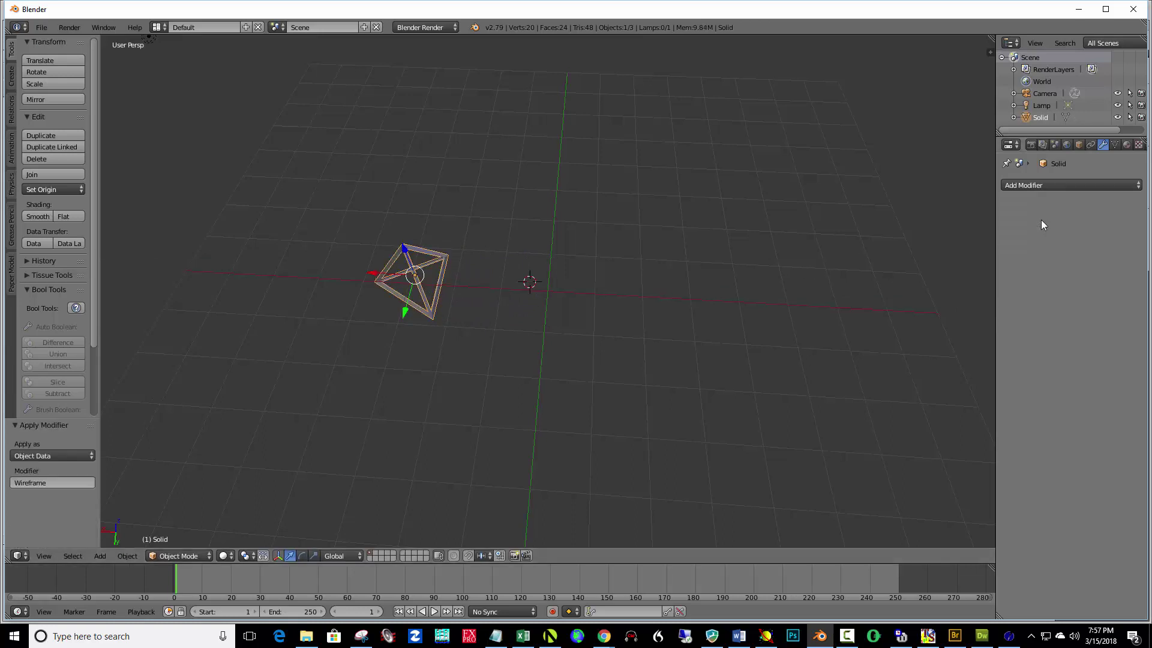
Add an Array modifier with Count 5 and shift the row to X -5.941.
click(1060, 187)
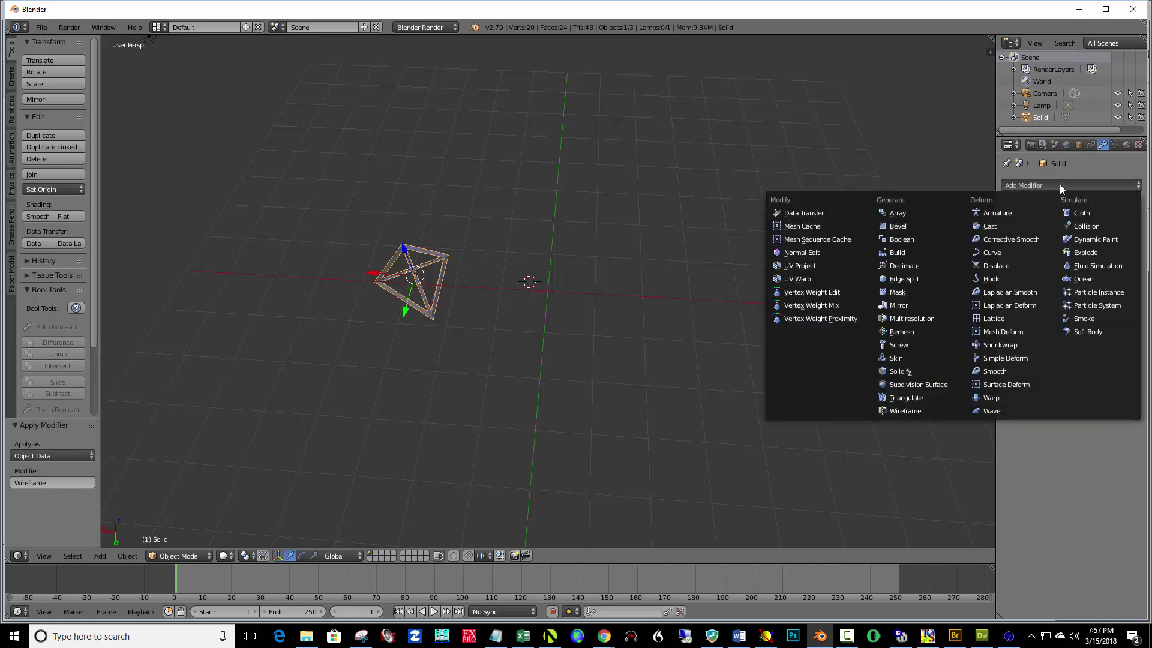
click(935, 216)
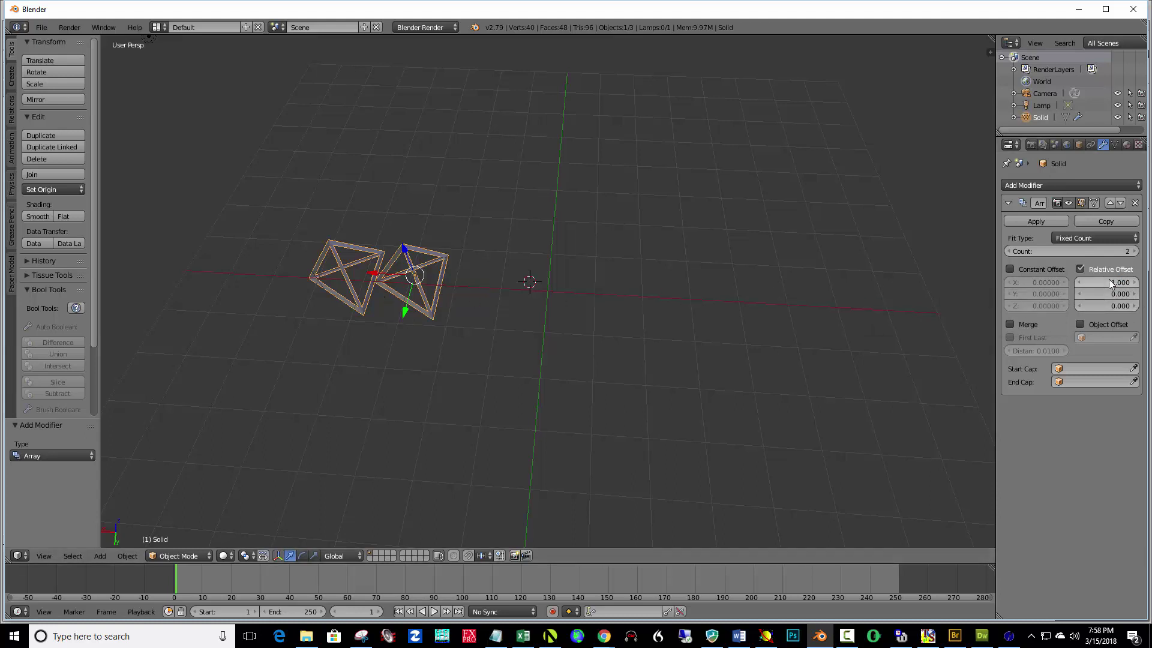
click(1136, 252)
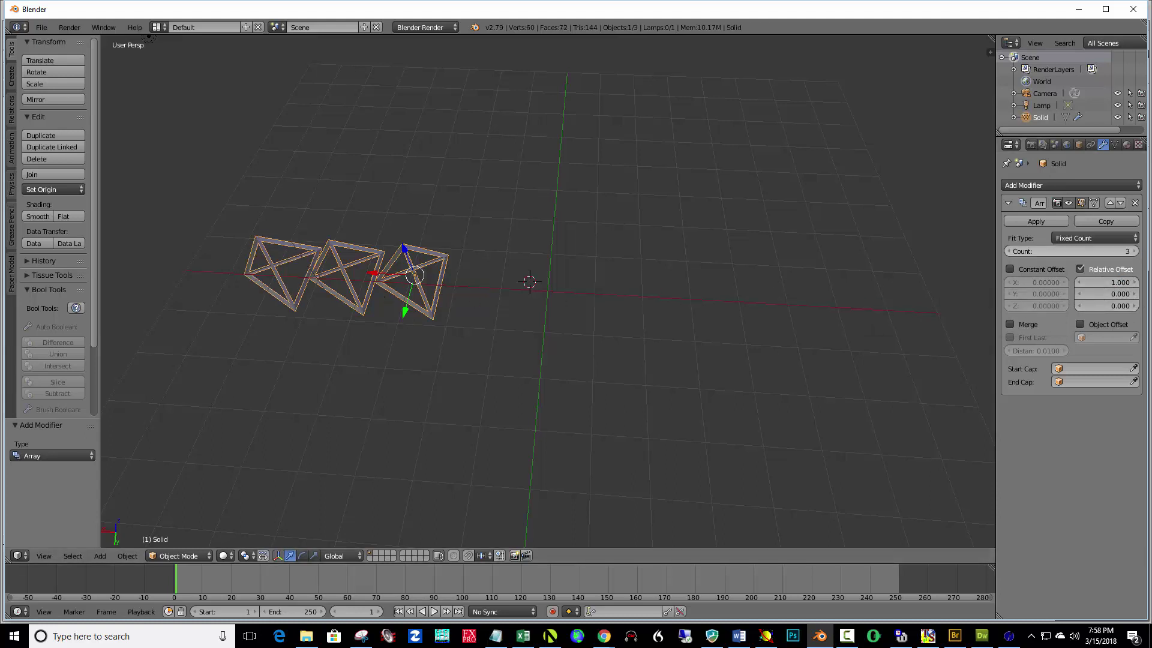
click(1135, 252)
click(1135, 252)
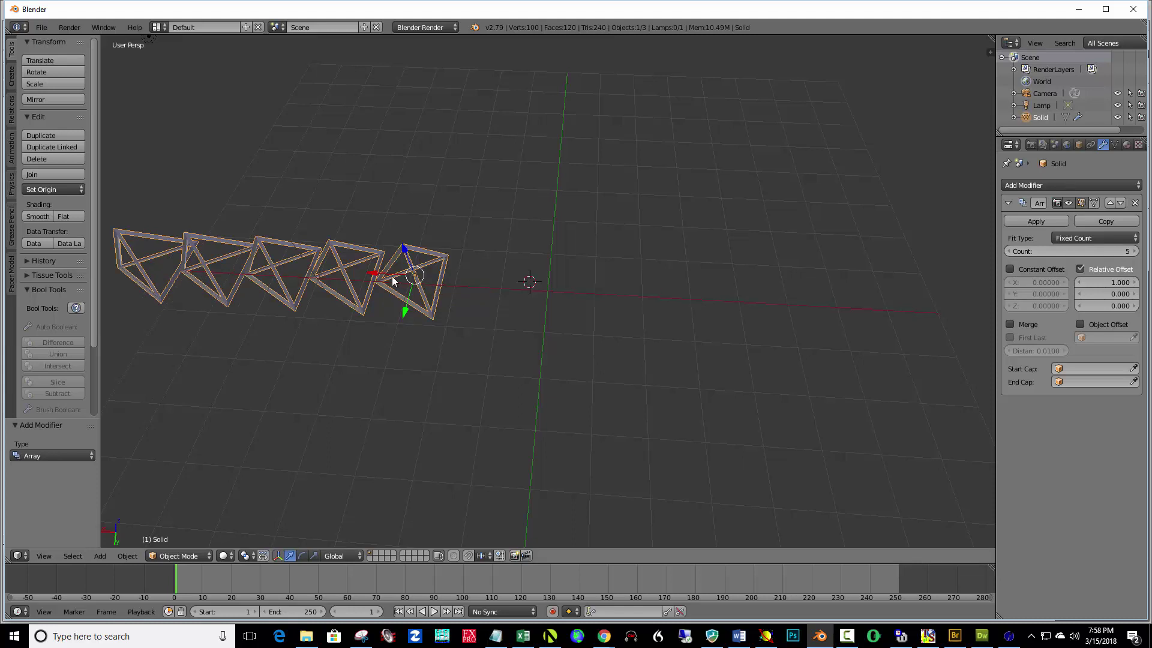
drag(393, 281, 656, 296)
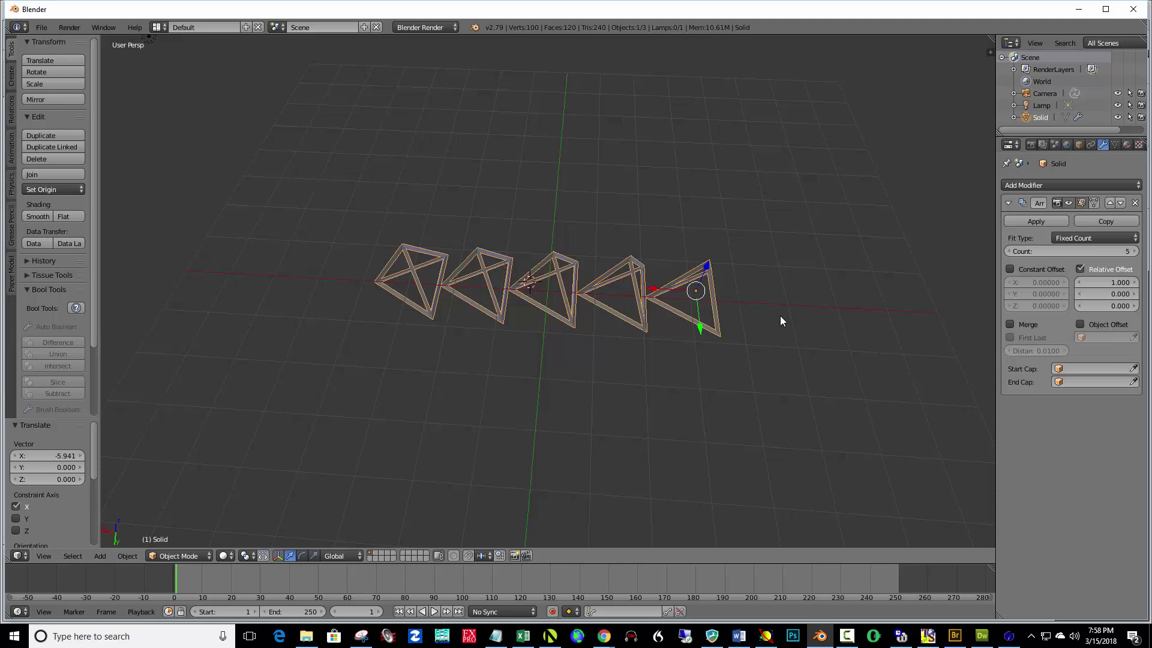
key(r)
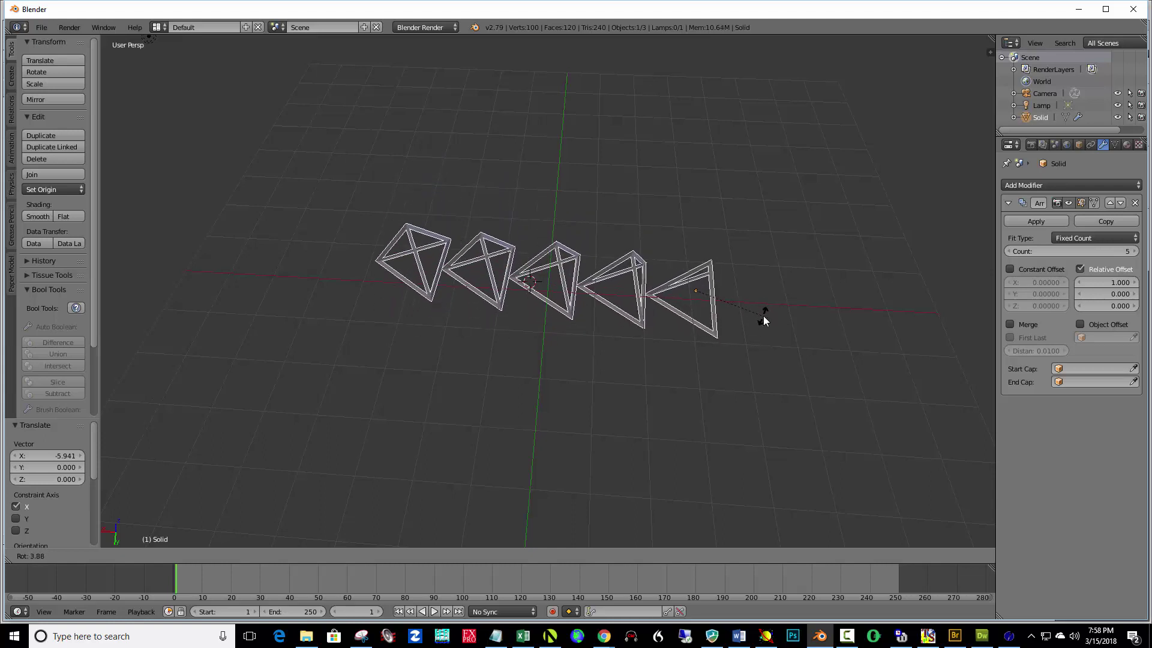
key(Escape)
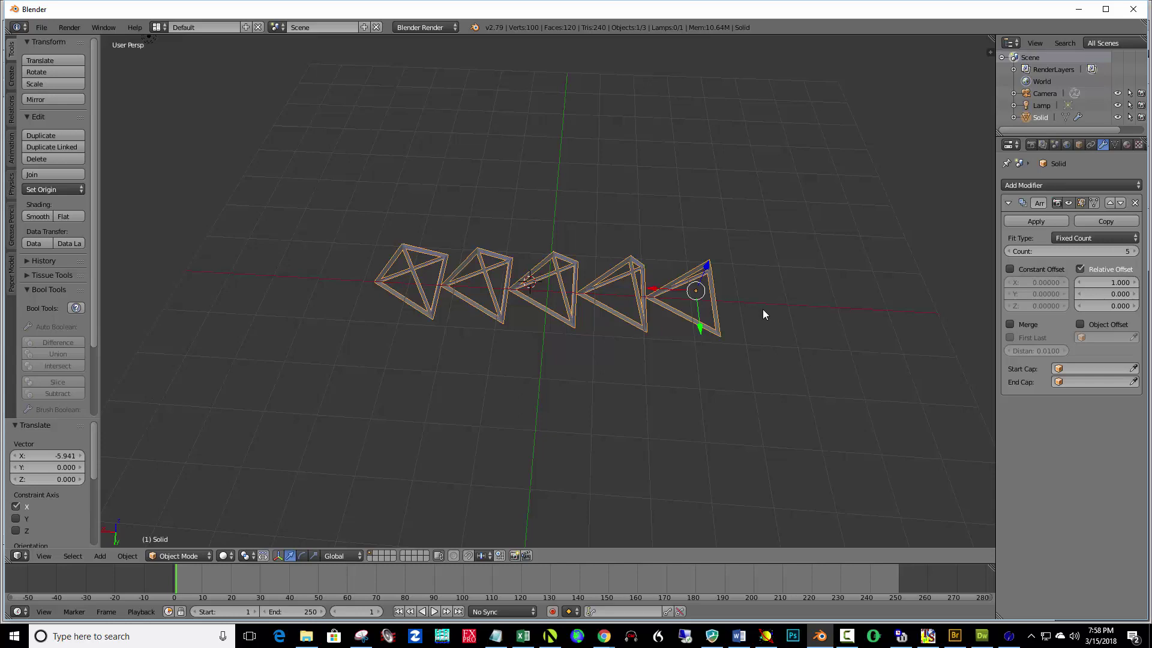
middle_drag(772, 289, 779, 358)
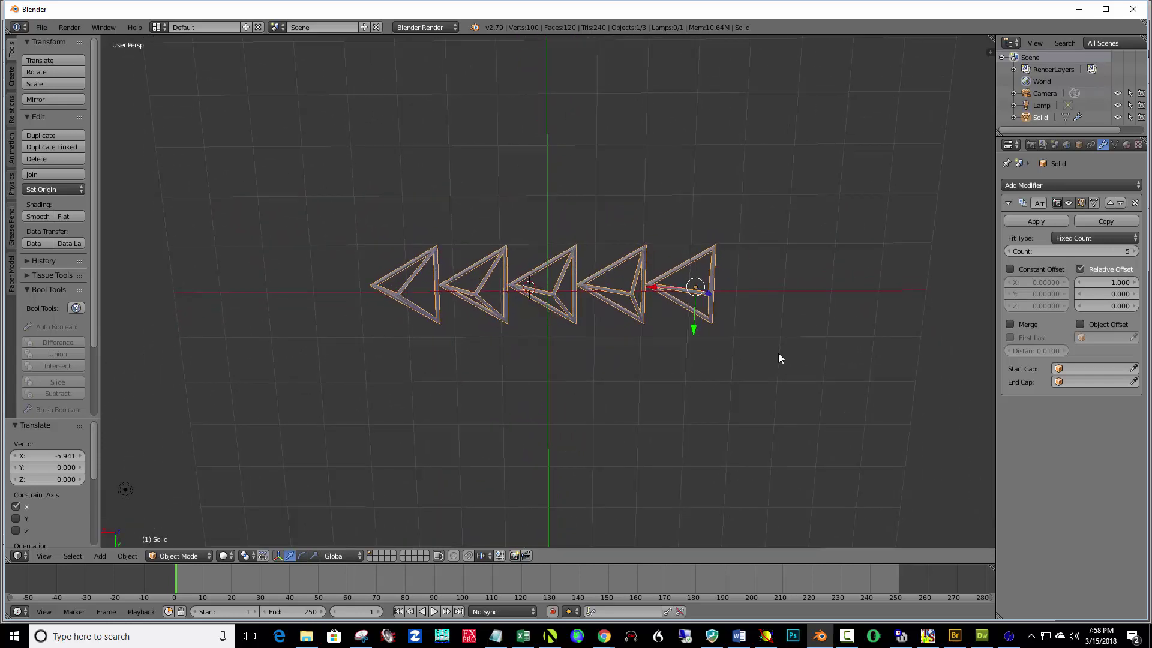
Apply the five-copy array and, in orthographic top view, move the row down along Y.
click(1029, 220)
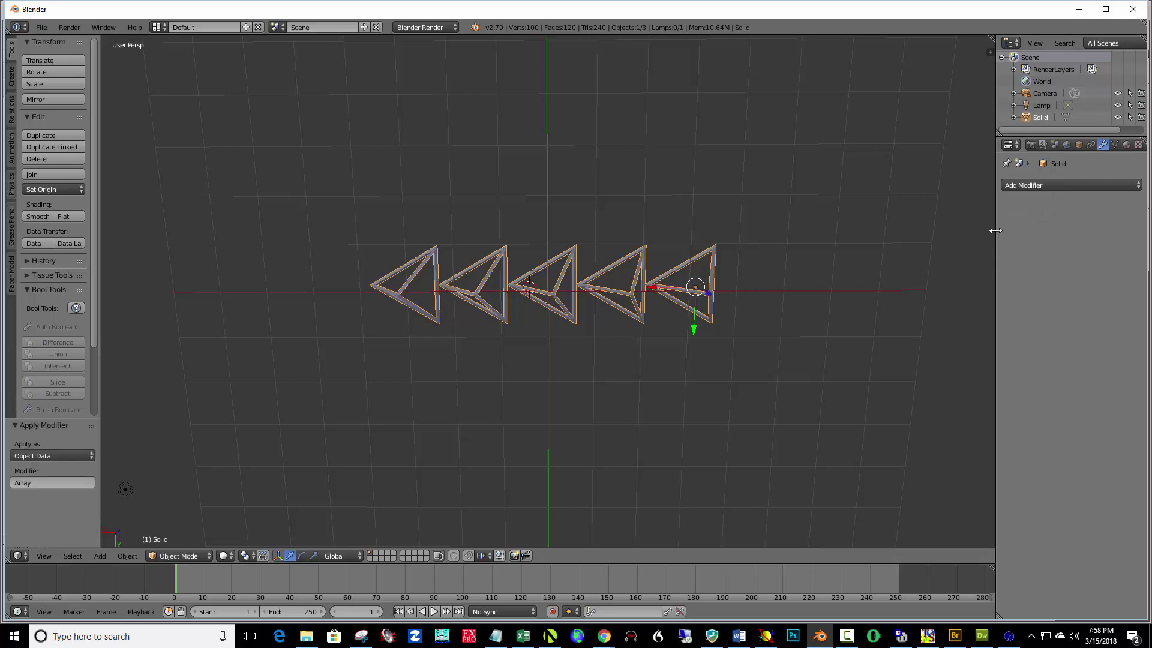
click(797, 268)
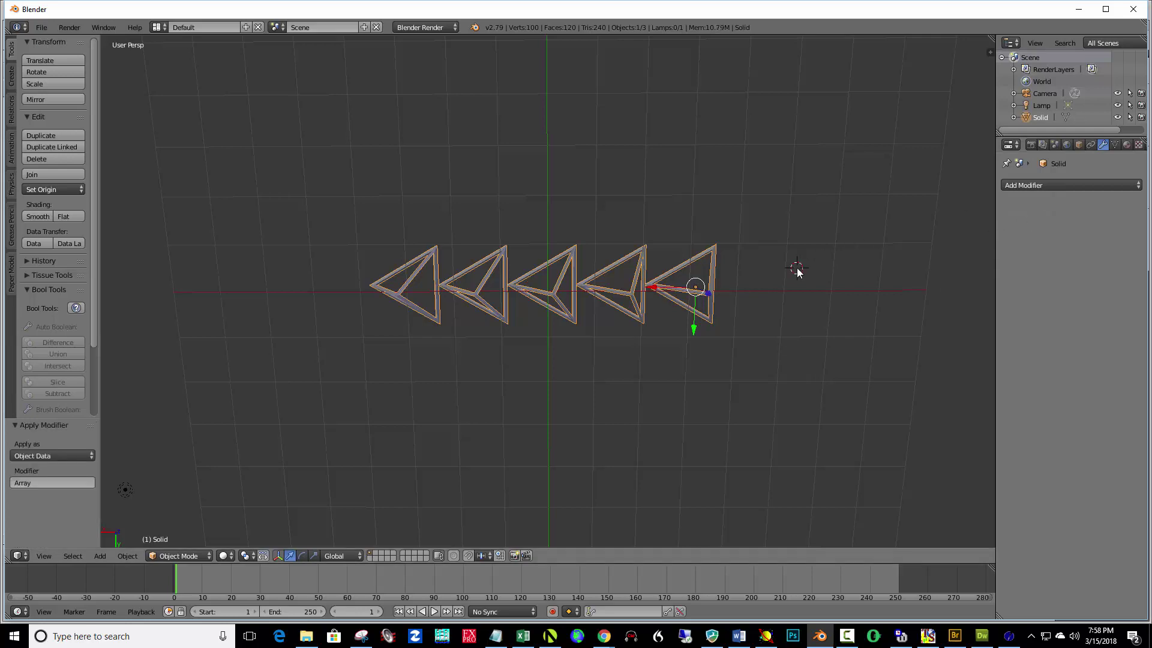
key(KP_7)
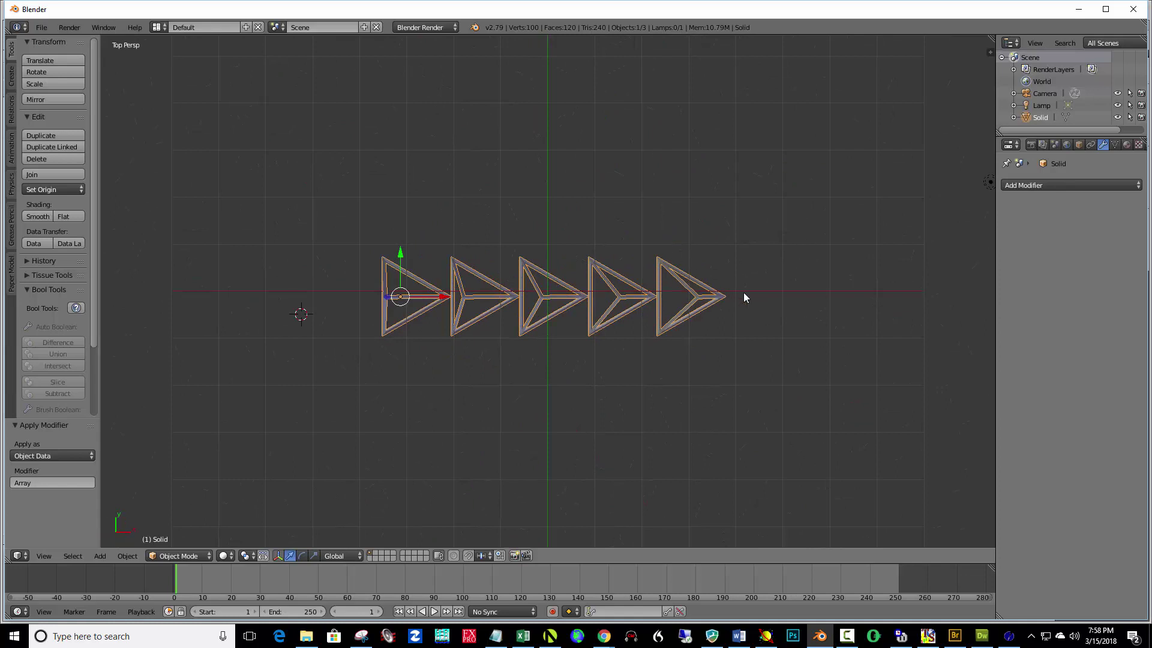
key(KP_5)
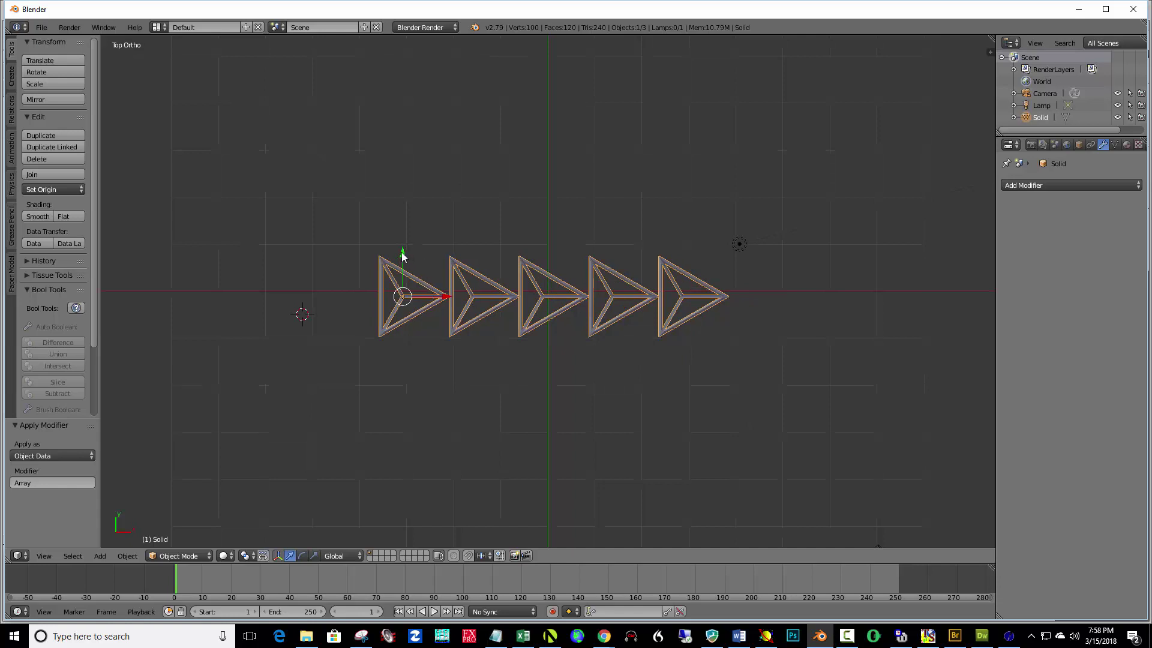
drag(402, 257, 403, 288)
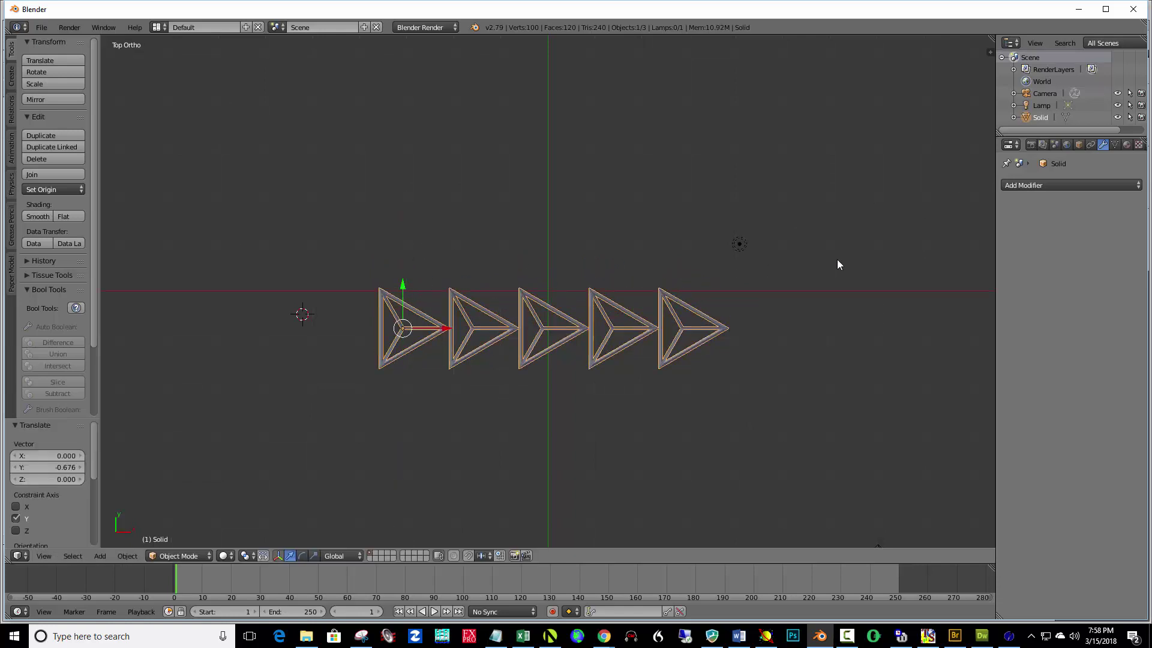
Add a second Array modifier with relative offset X 0, Y 1 and count 4.
click(1058, 186)
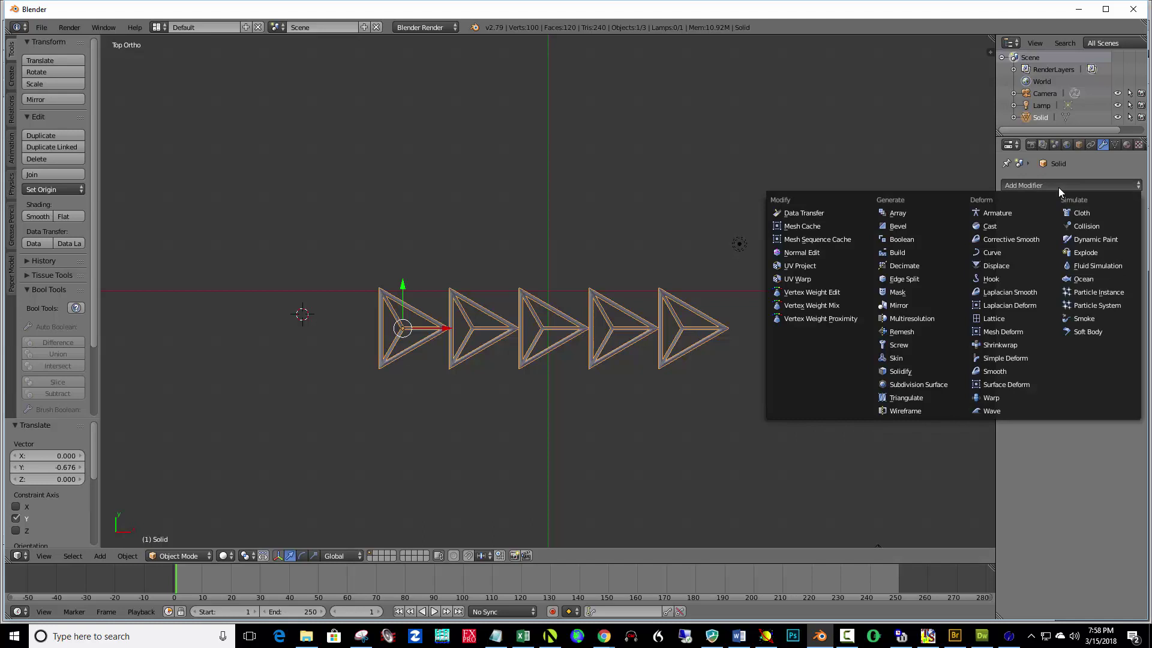
click(899, 210)
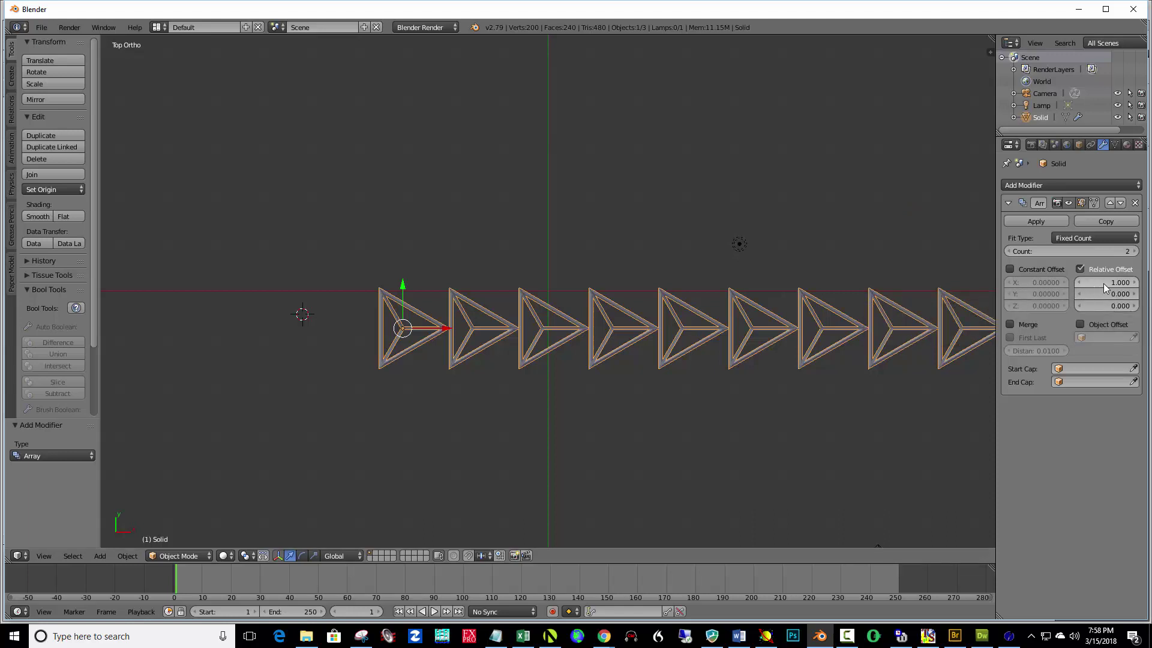
text(0)
key(Return)
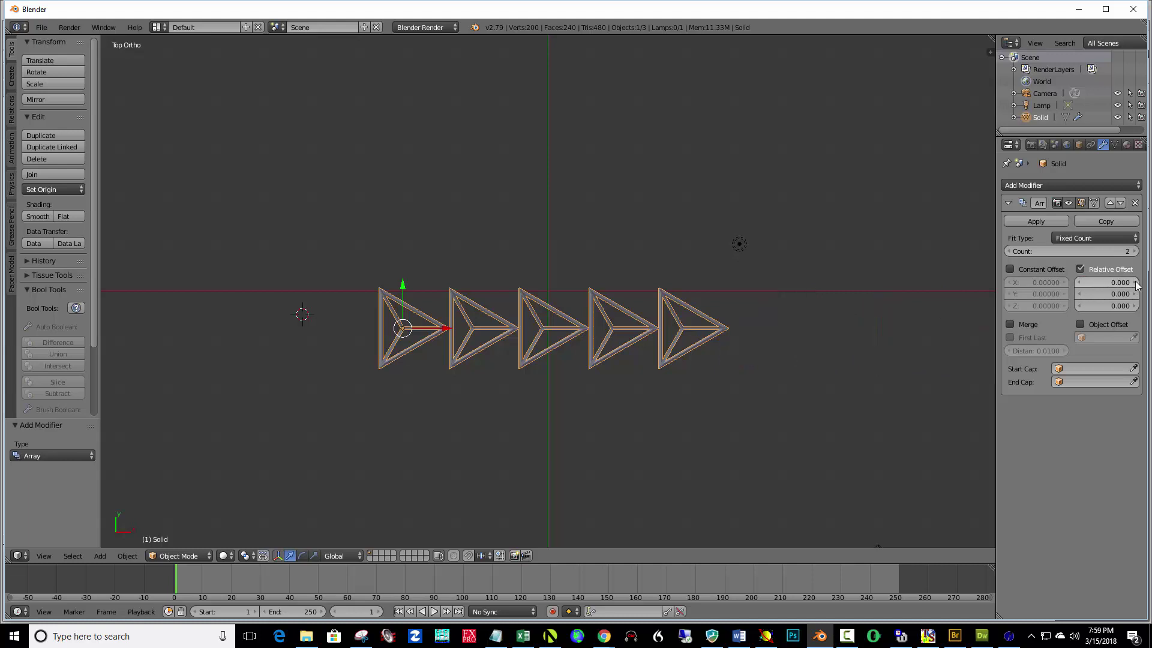
click(1122, 294)
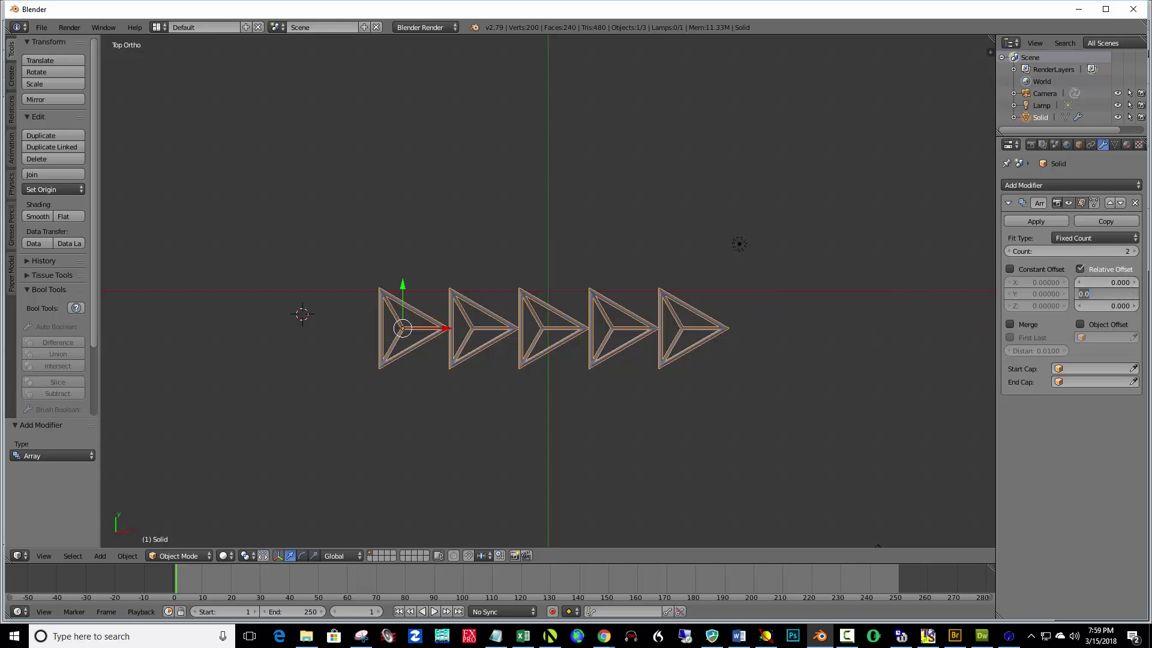
text(1)
key(Return)
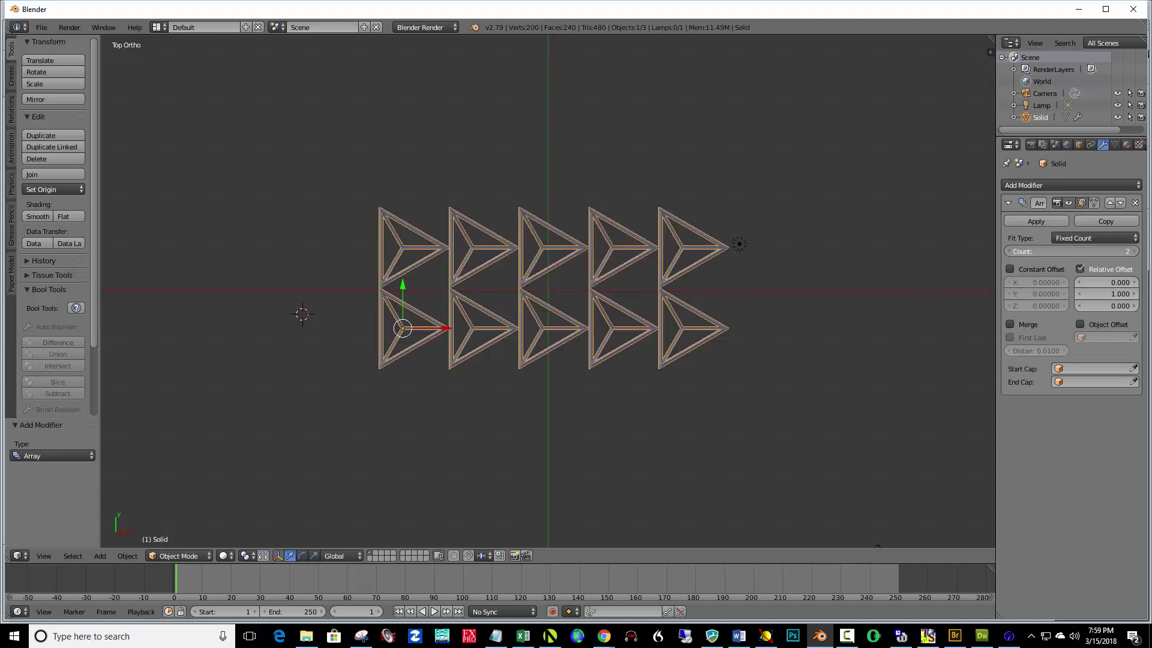
ctrl+scroll(1070, 251, up, 2)
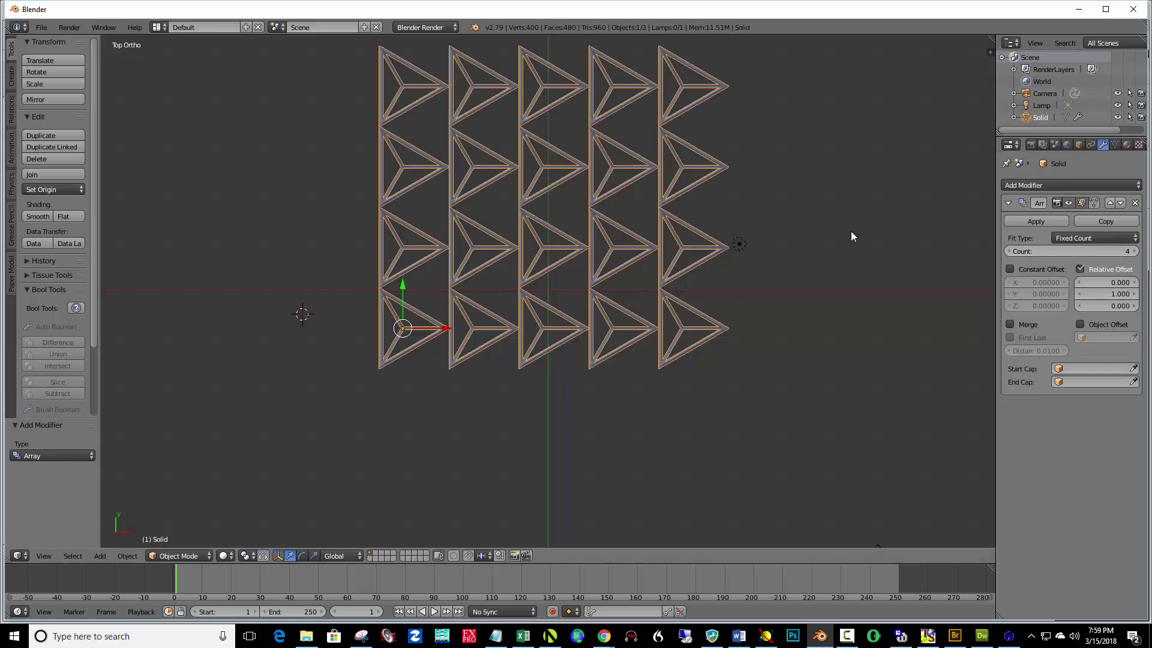
middle_drag(818, 250, 766, 240)
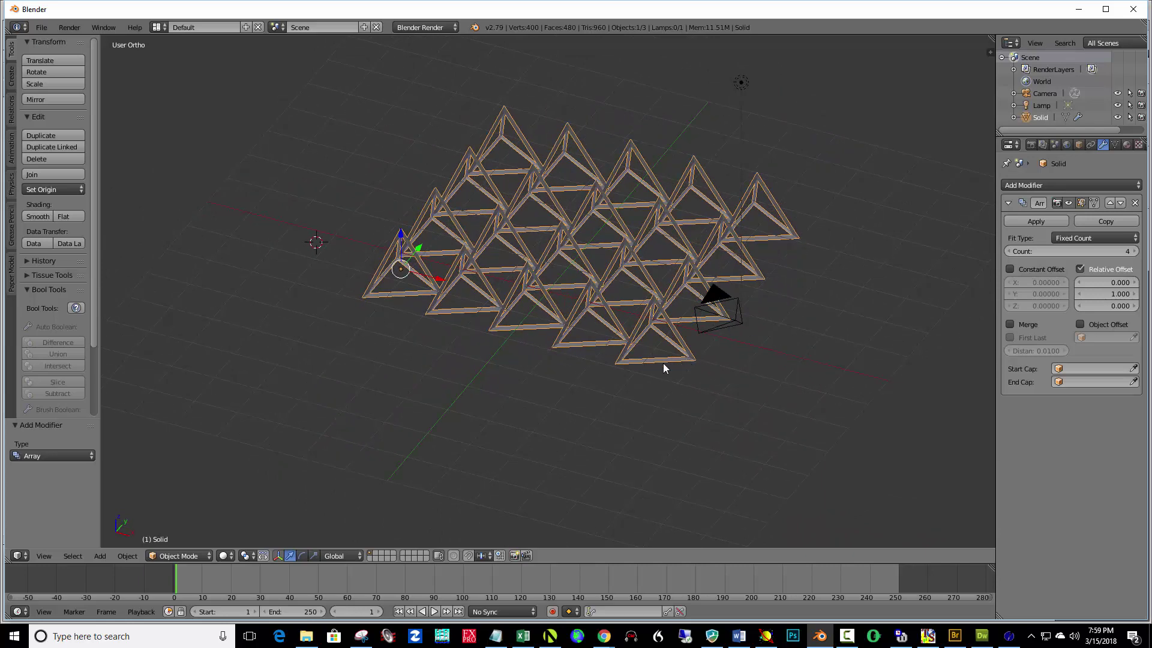
middle_drag(644, 388, 676, 348)
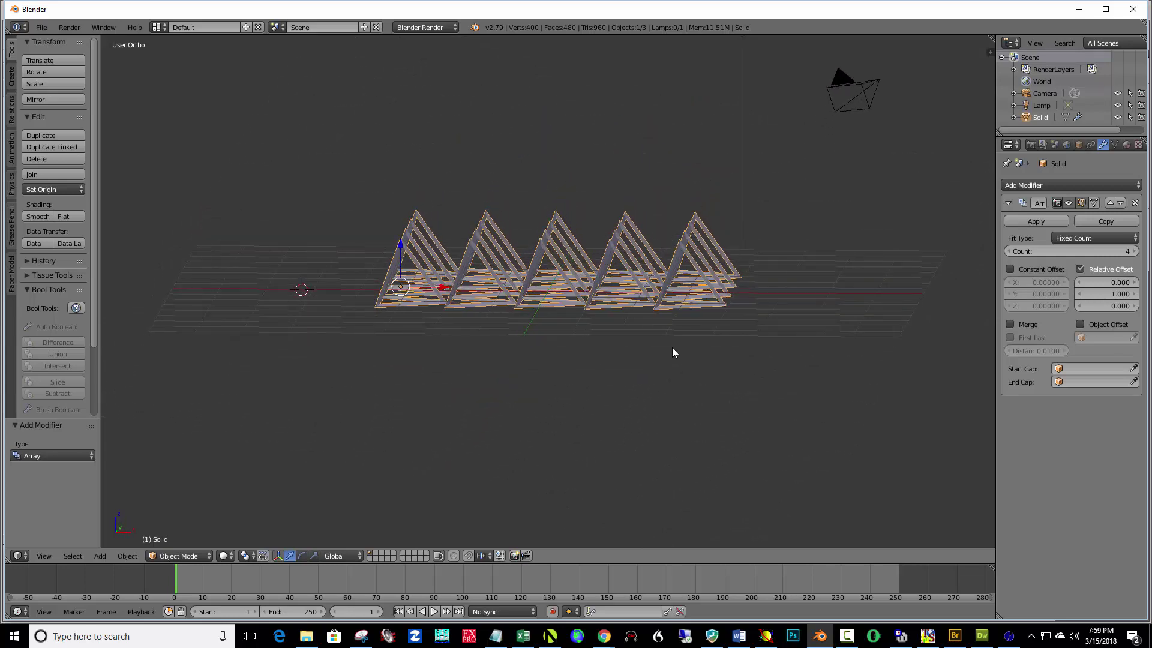
In front view, add a Plane just below the tetrahedra and scale it by 6.
key(KP_1)
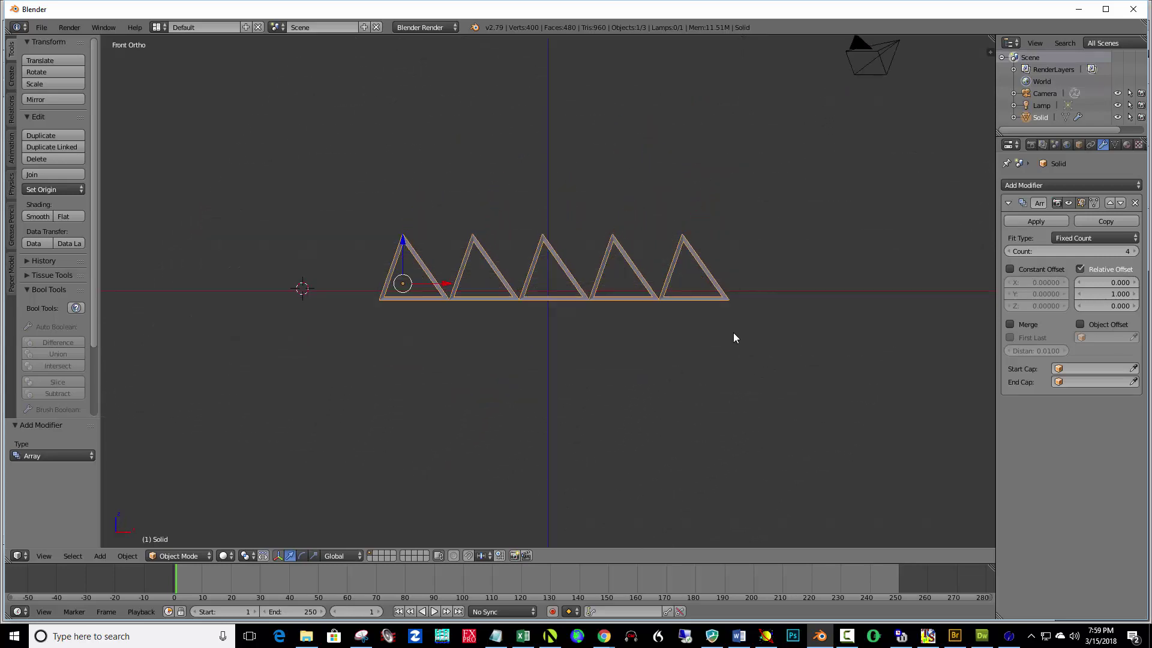
click(549, 304)
key(shift+a)
mouse_move(548, 307)
click(597, 310)
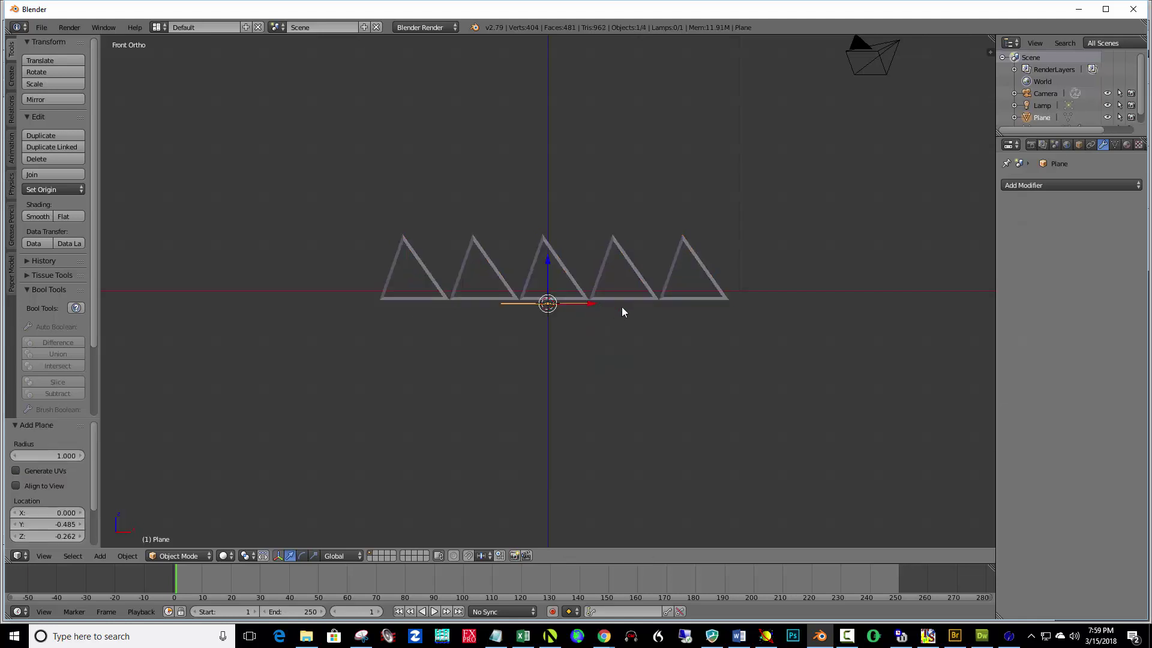
key(s)
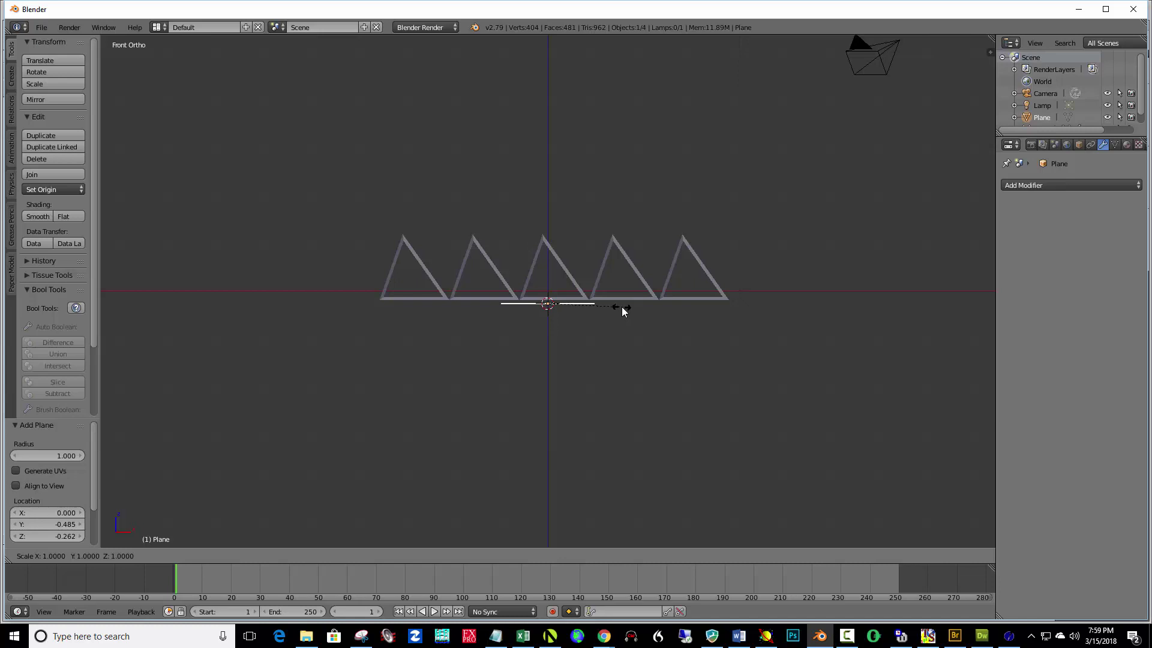
text(6)
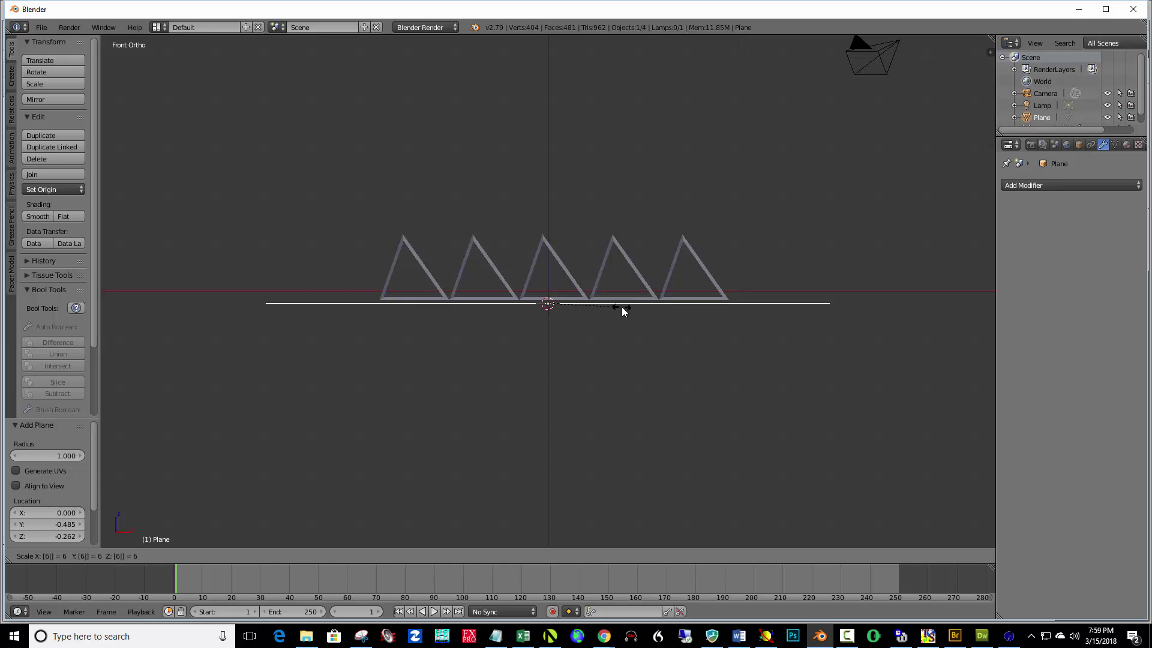
key(Return)
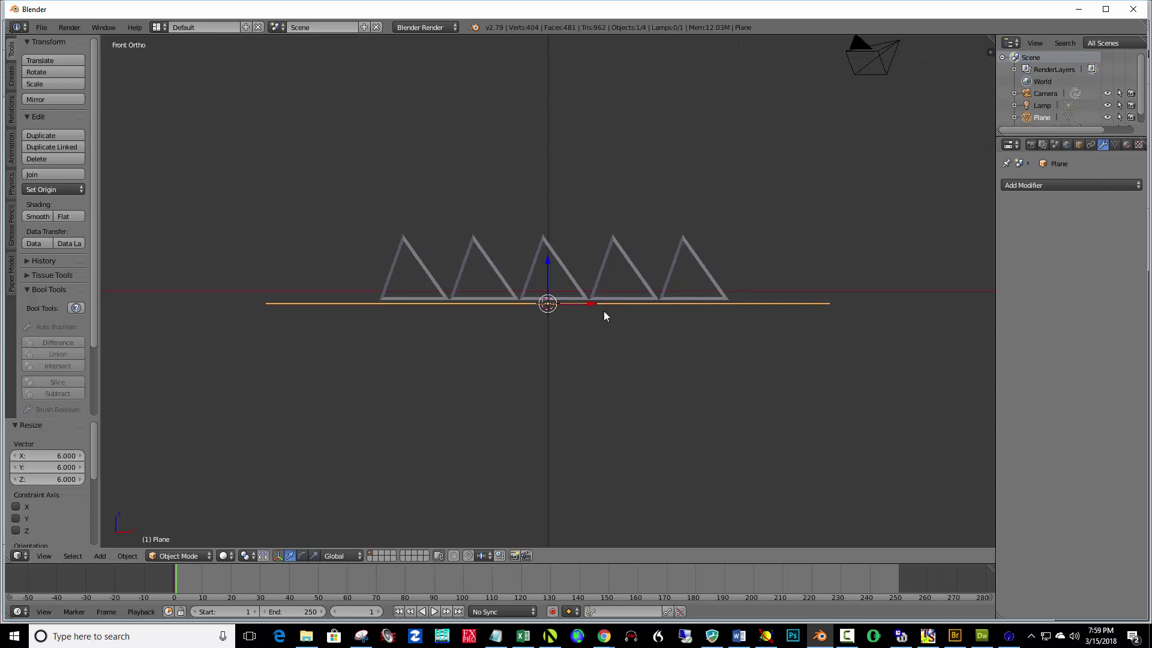
middle_drag(862, 261, 804, 341)
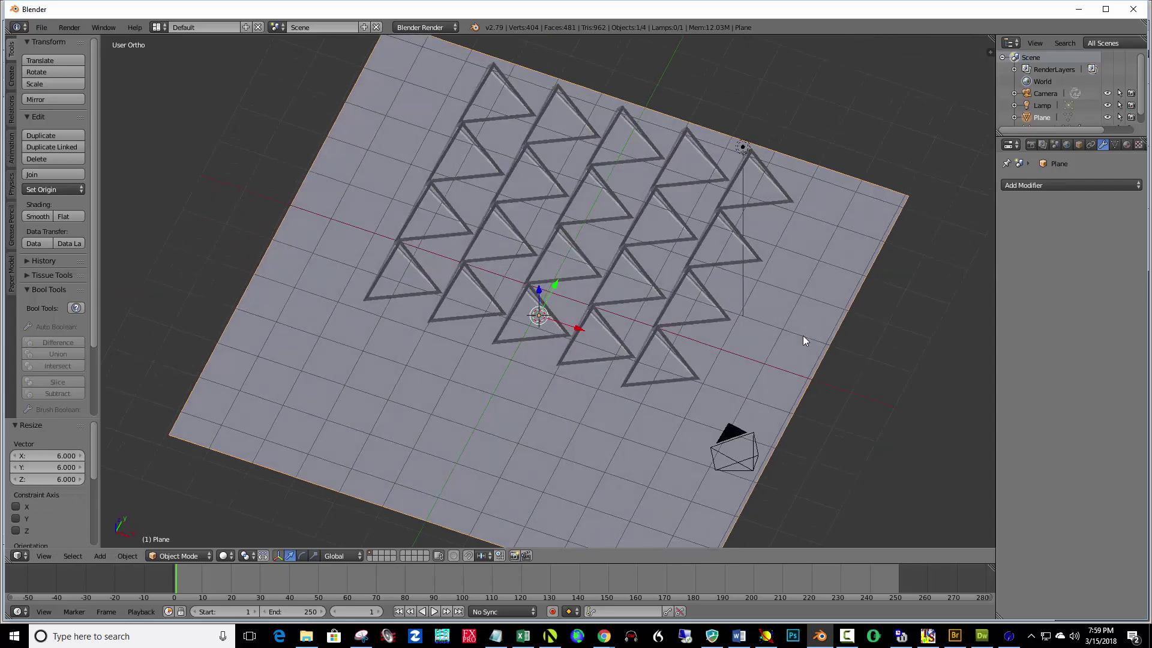
In top view, rescale the plane to 0.836 and nudge it along Y and X under the grid.
key(KP_7)
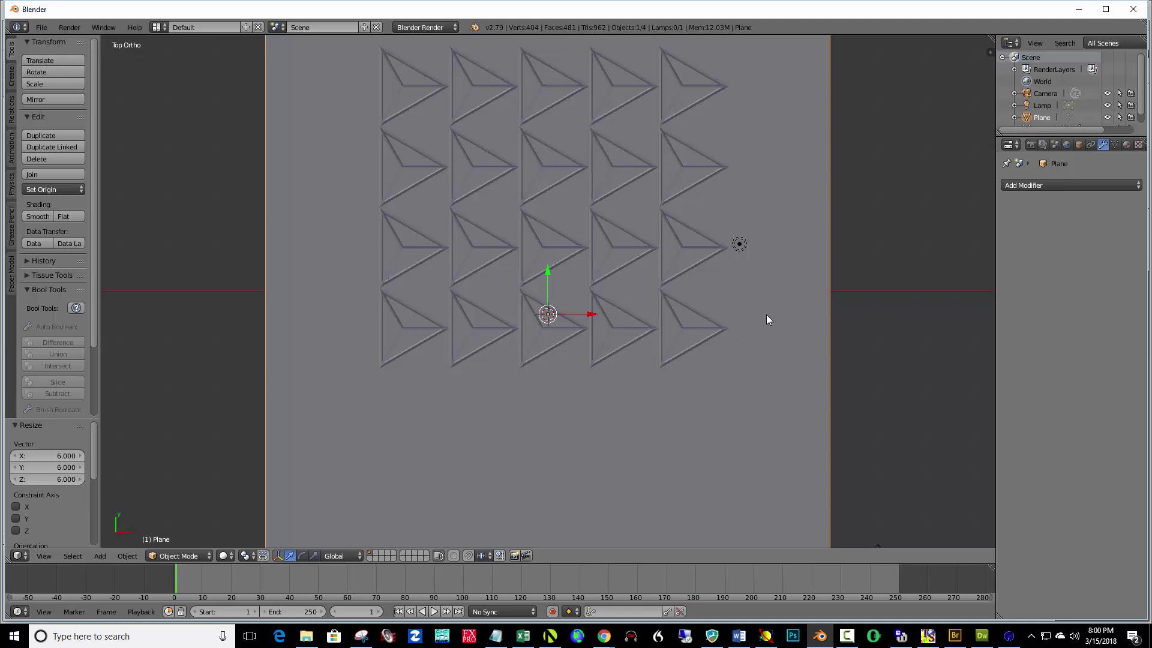
key(s)
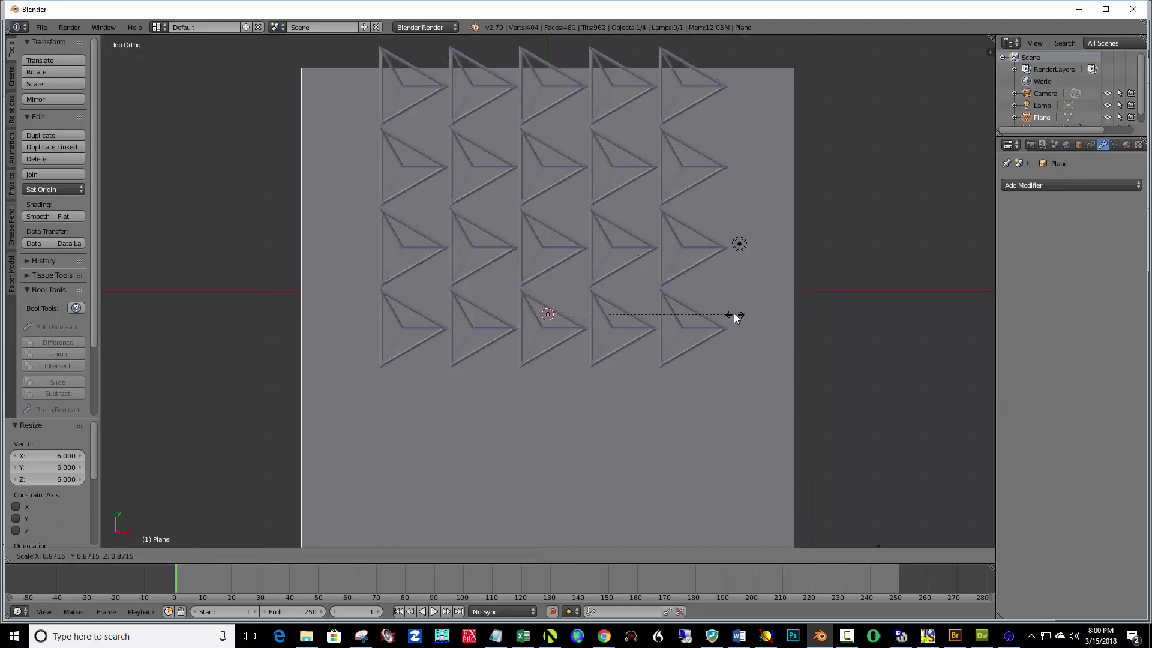
click(715, 312)
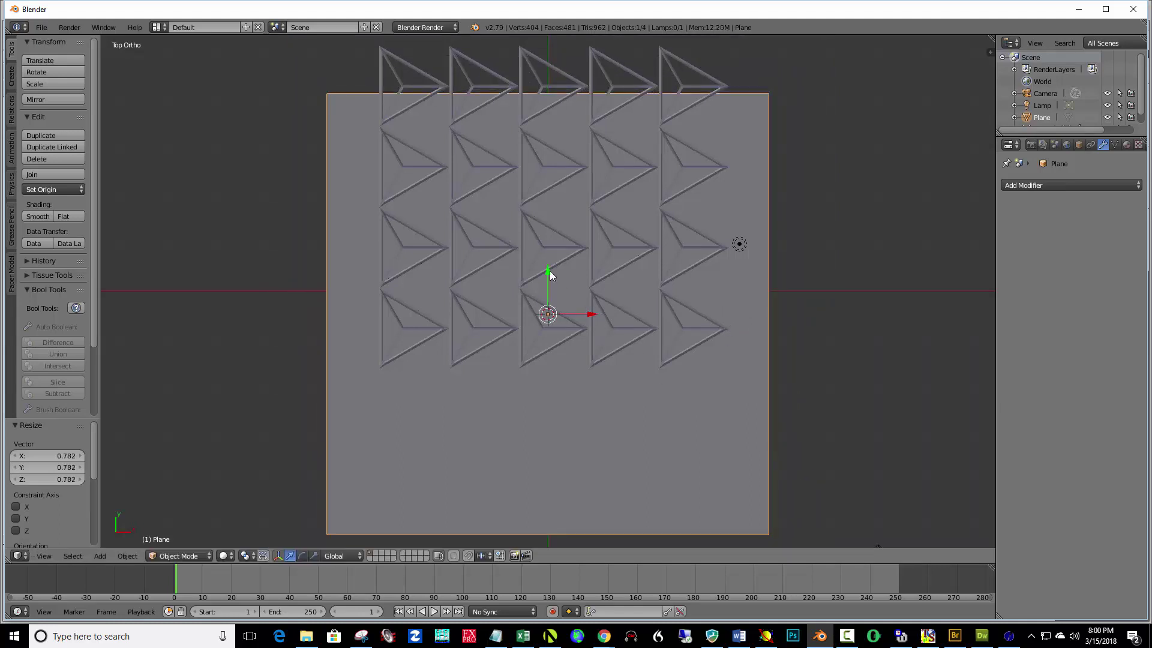
drag(550, 271, 529, 198)
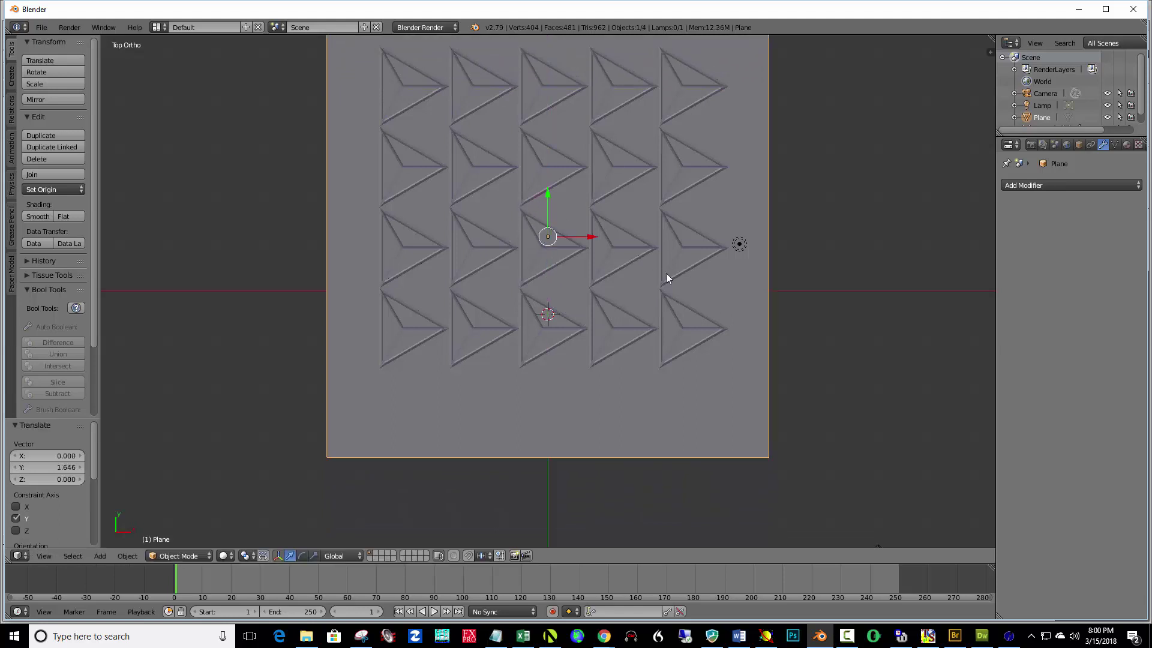
key(s)
click(639, 284)
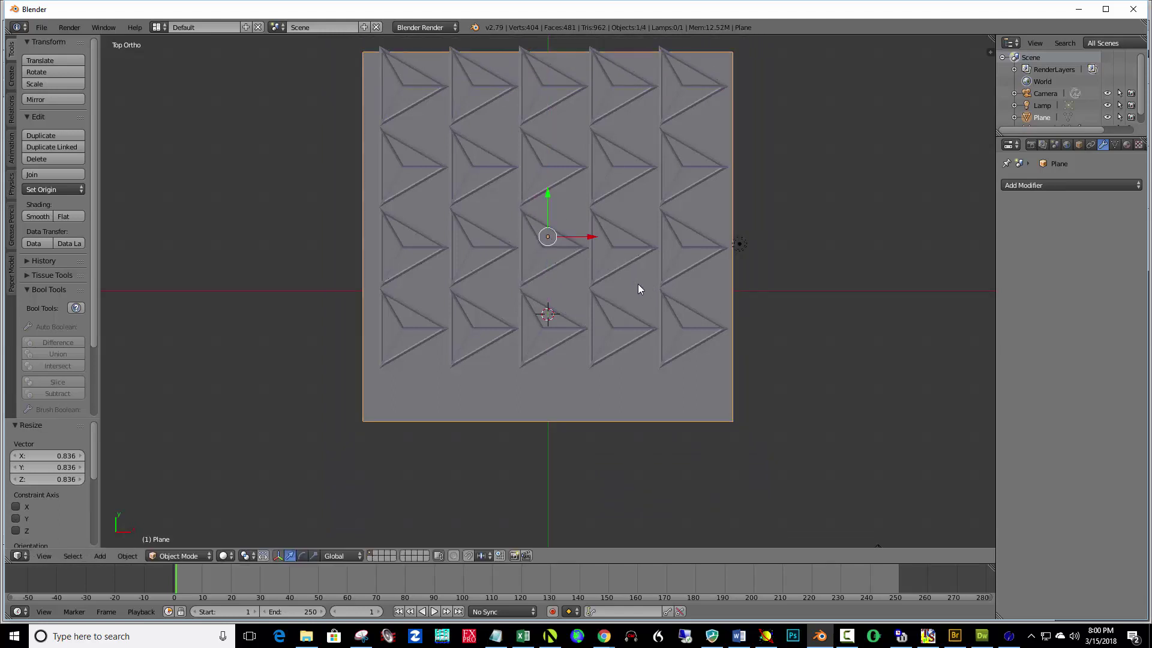
drag(545, 189, 547, 174)
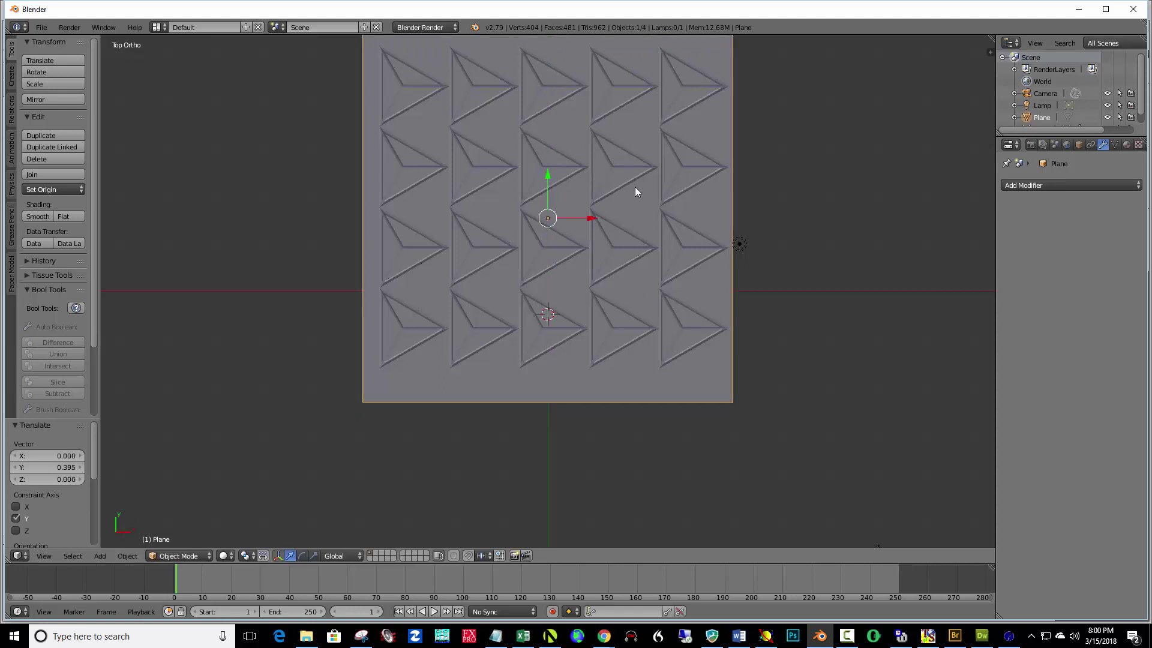
drag(588, 214, 591, 215)
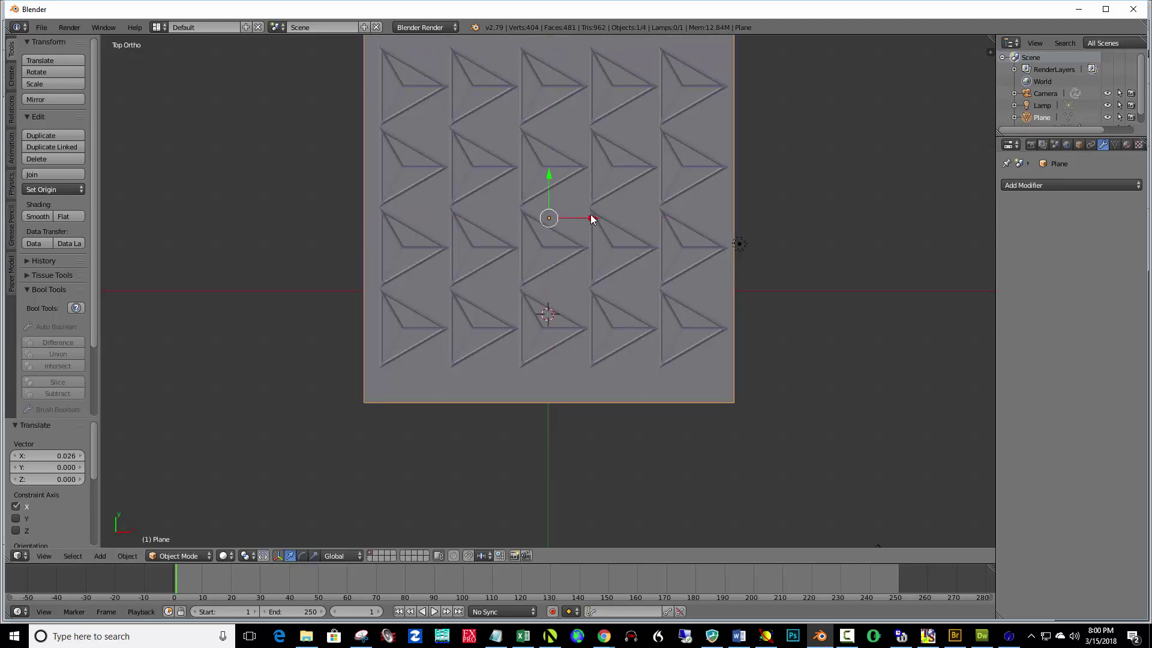
middle_drag(715, 356, 765, 317)
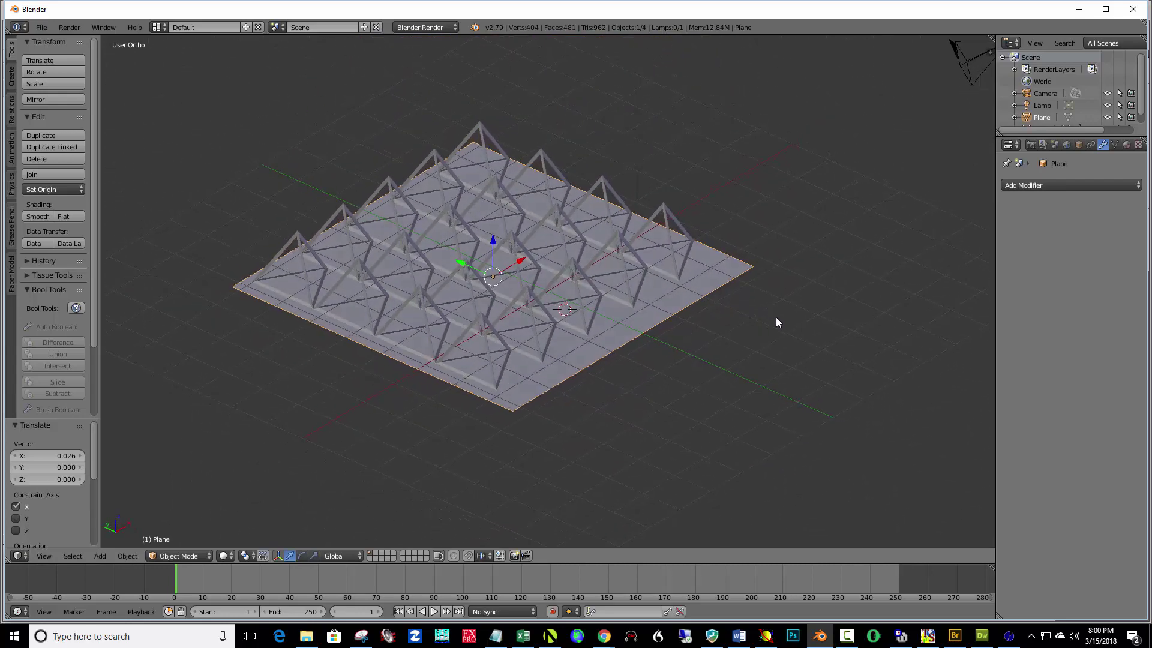
Look through the camera and swing it to a tilted view of the grid and plane.
key(KP_0)
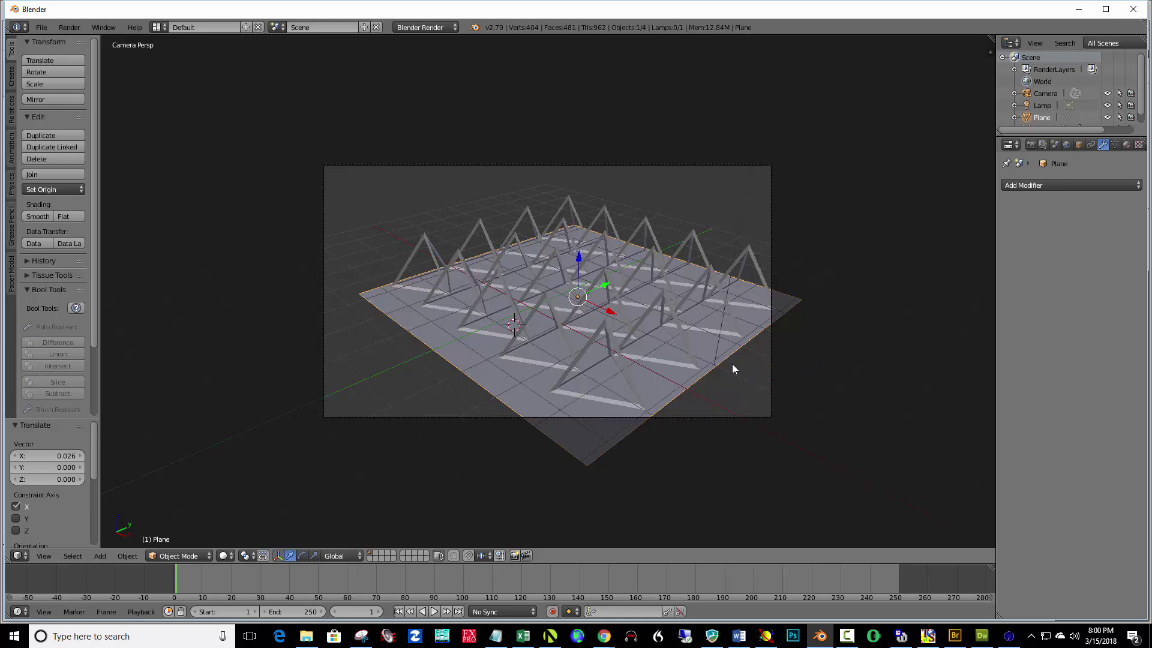
key(n)
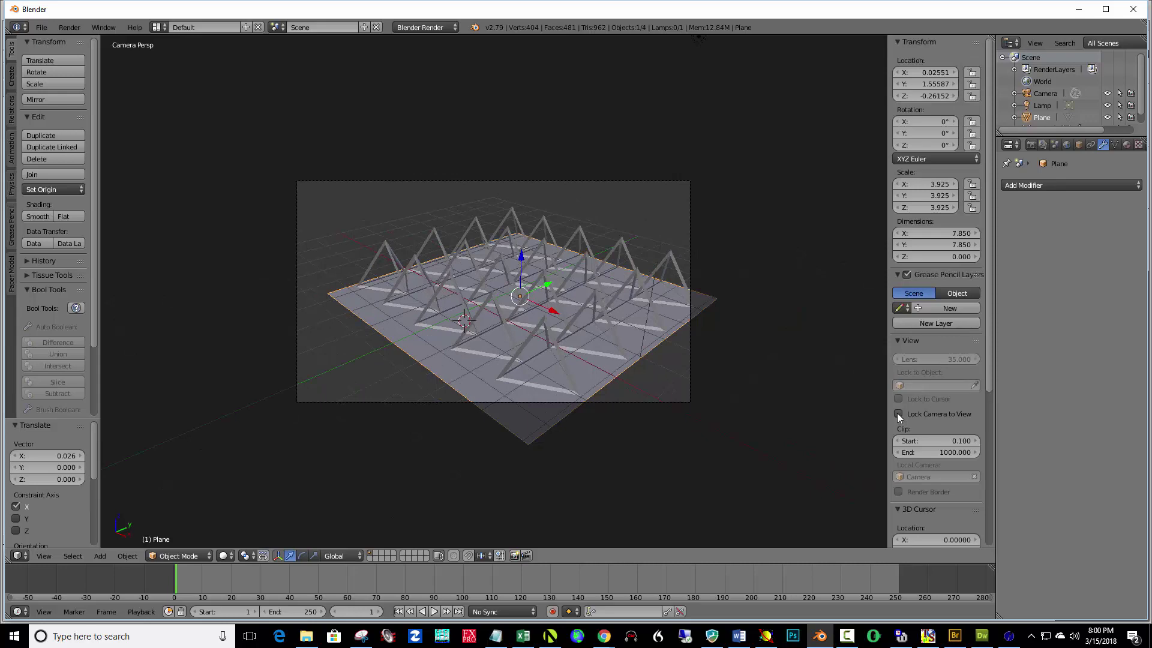
key(n)
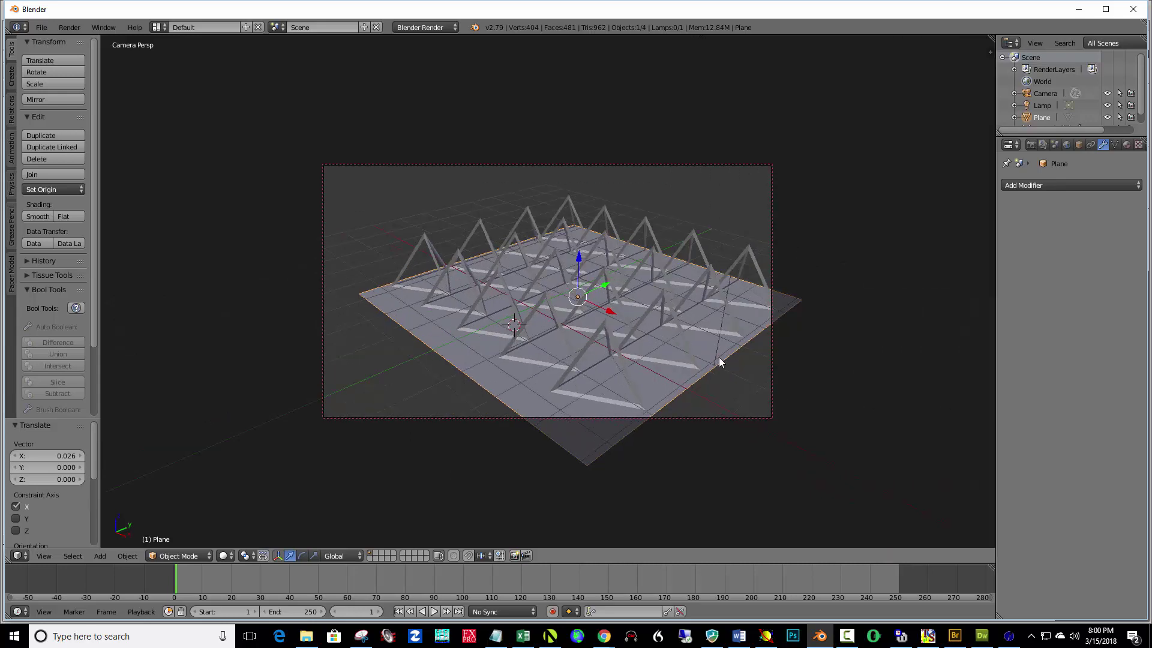
middle_drag(697, 340, 677, 303)
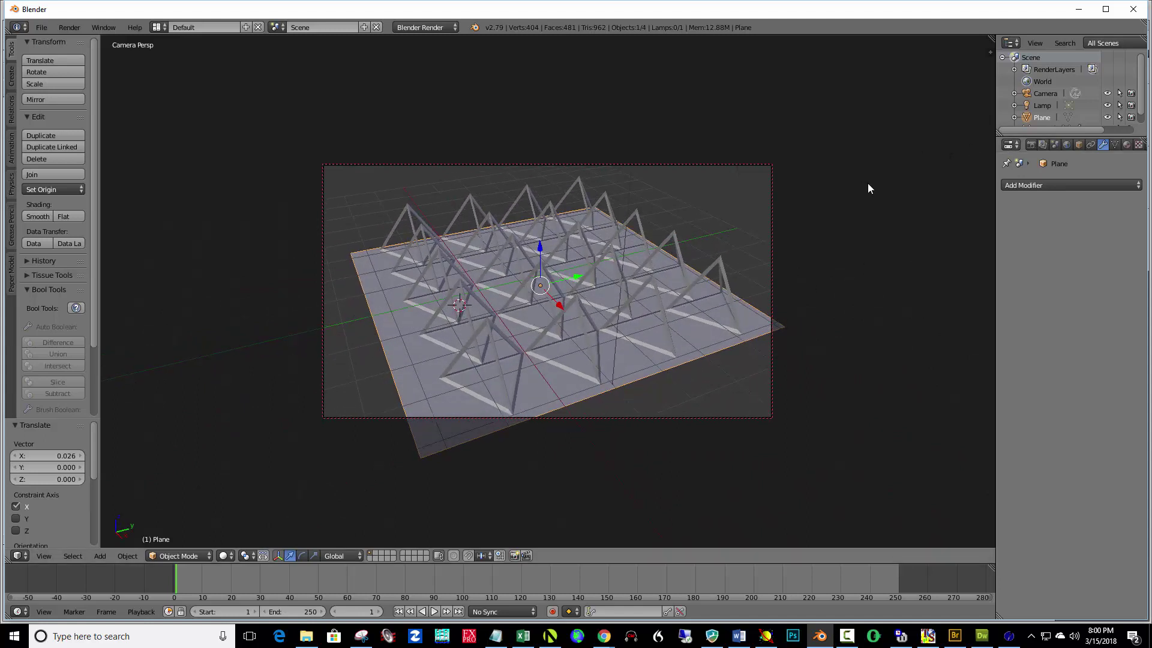
Select the Lamp and show its Point lamp settings (energy 1.000, distance 30.000).
click(1035, 105)
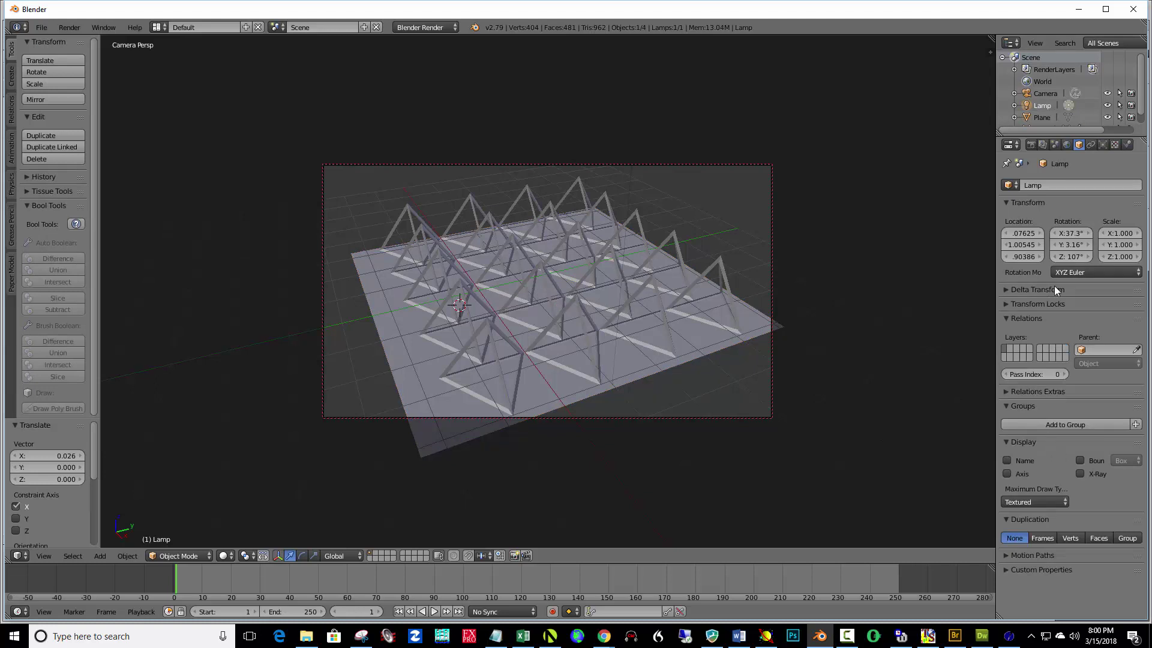
click(1104, 145)
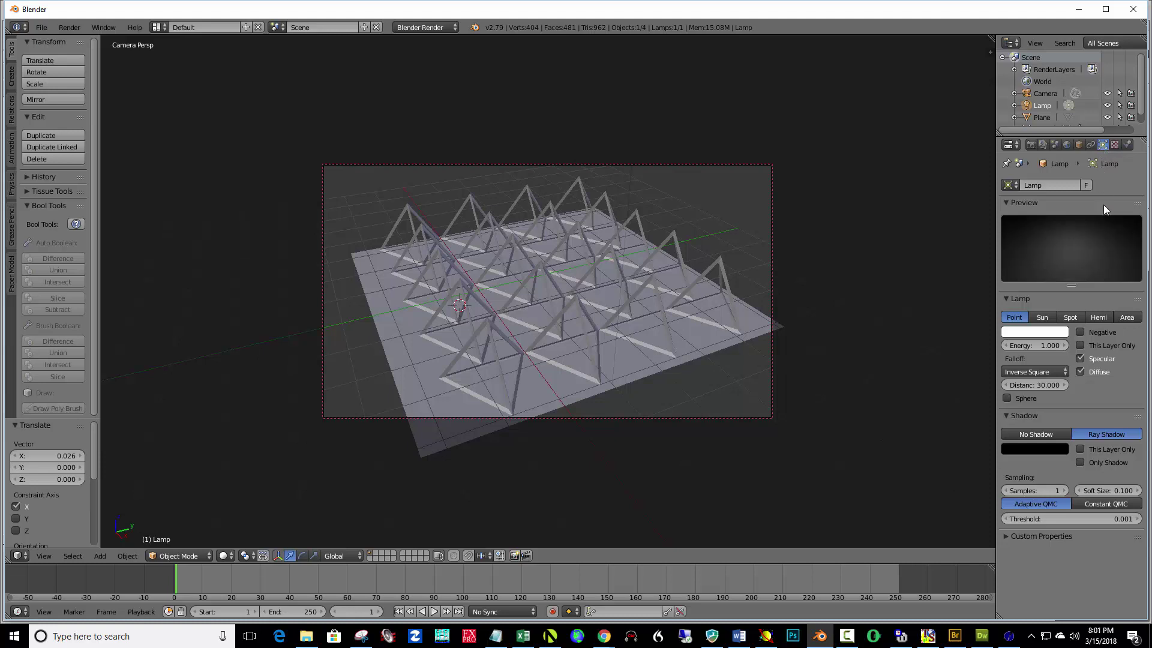
Switch the render engine to Cycles Render and make the lamp a node-based Sun light.
click(430, 27)
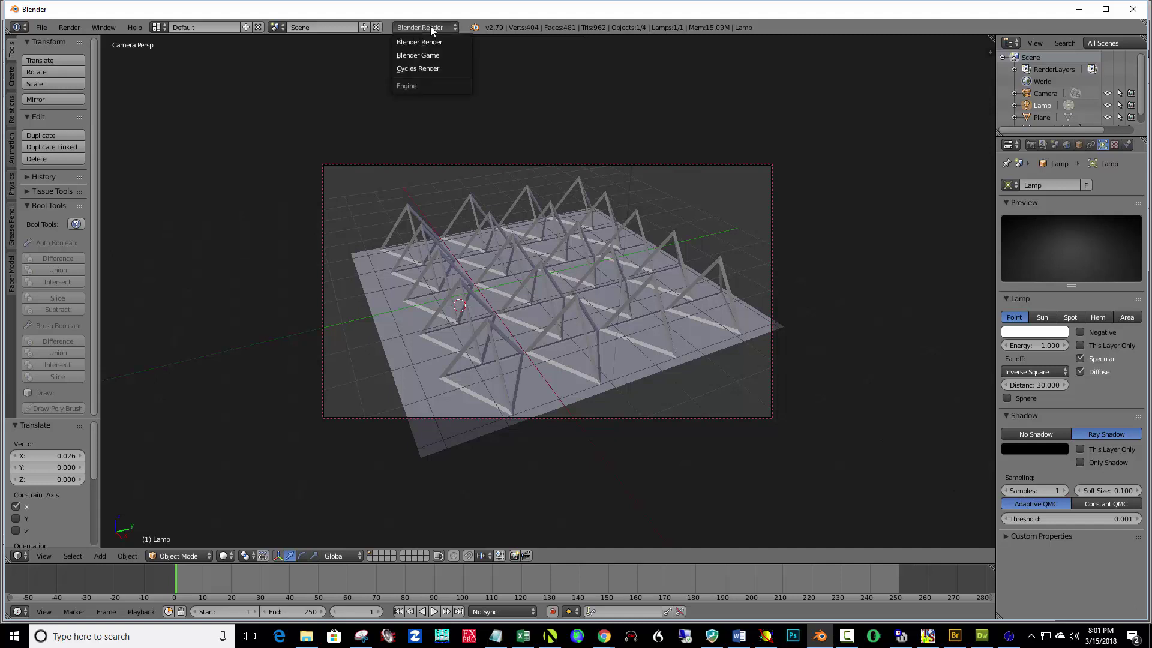
click(430, 70)
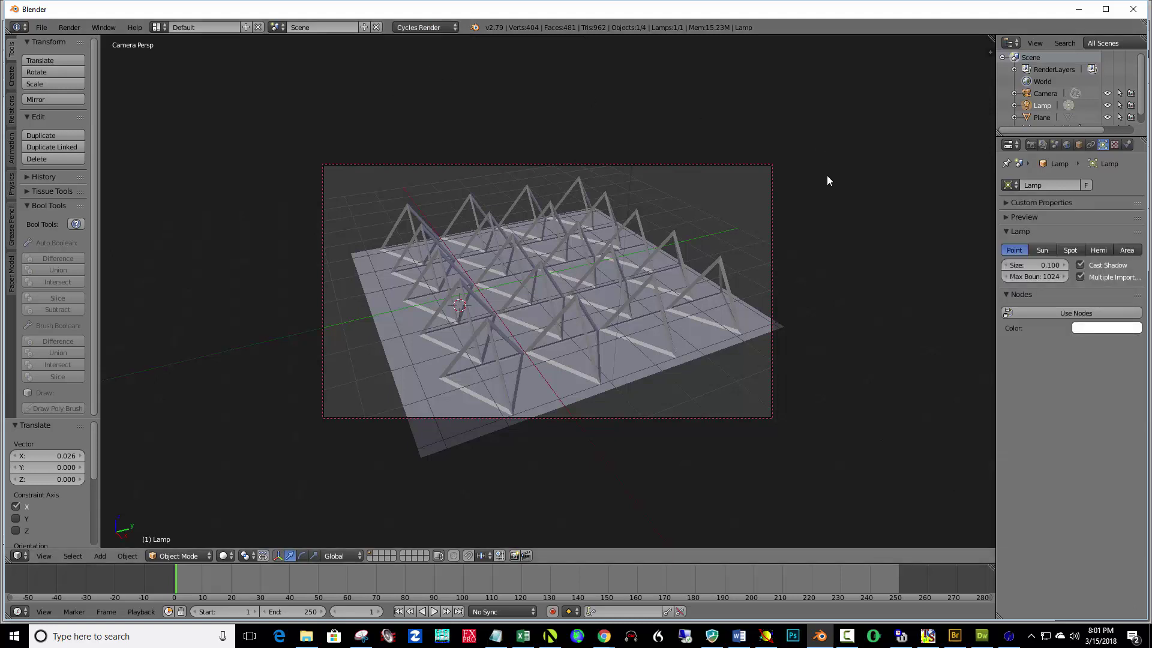
click(1071, 313)
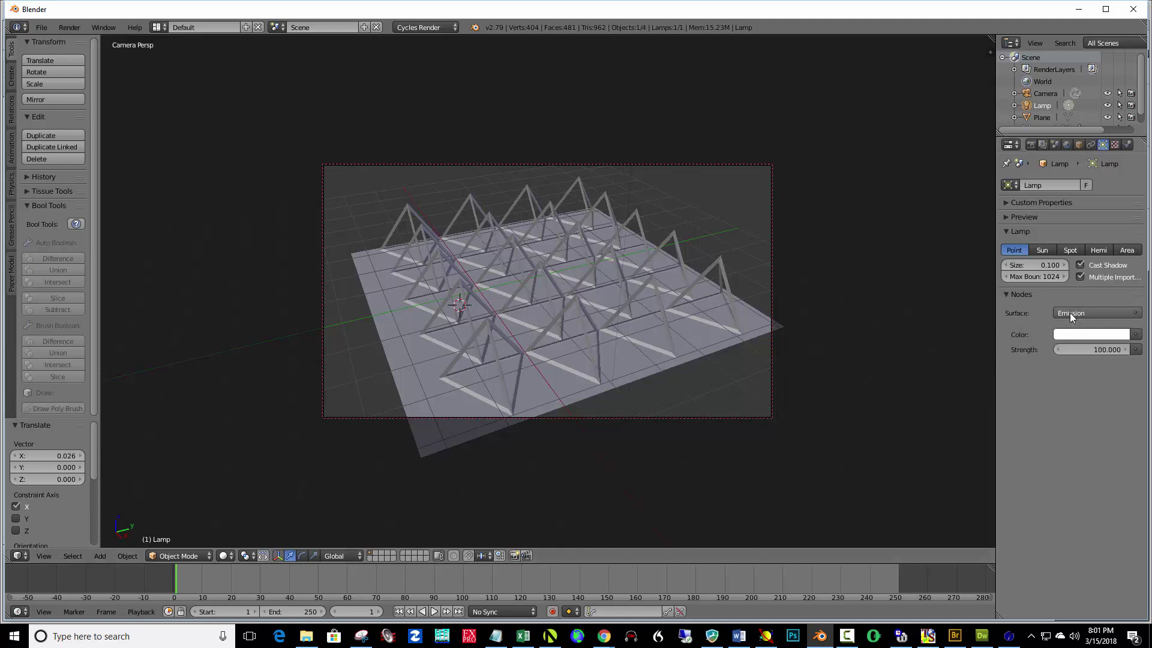
click(1042, 250)
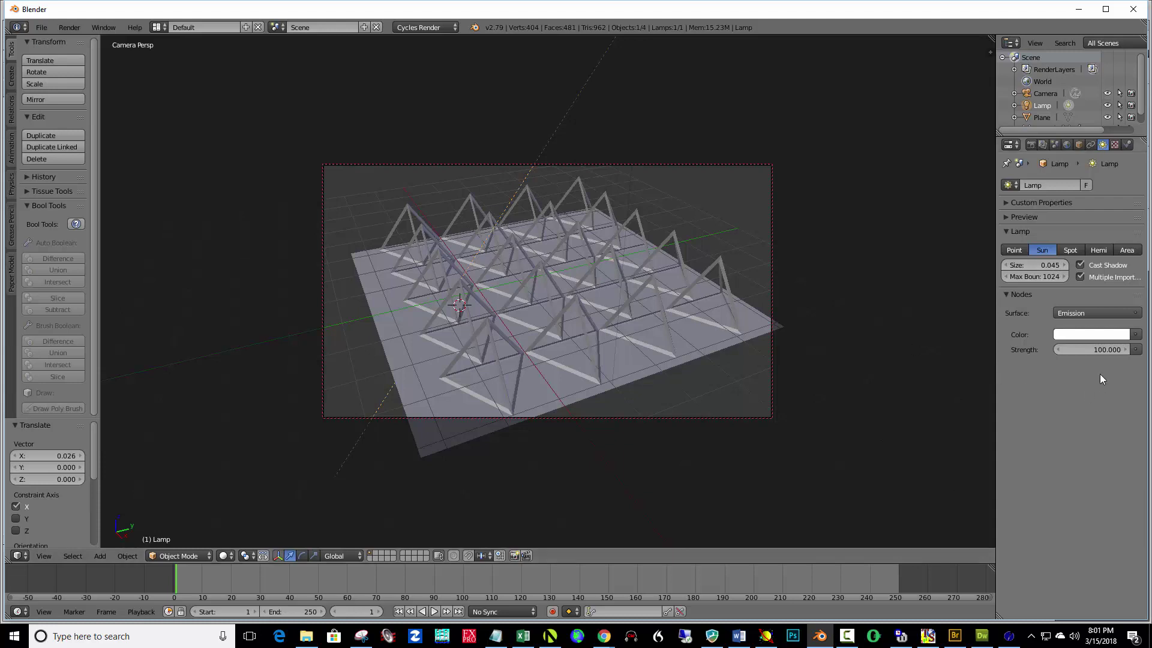
Set the sun lamp's emission strength to 6.
click(1093, 350)
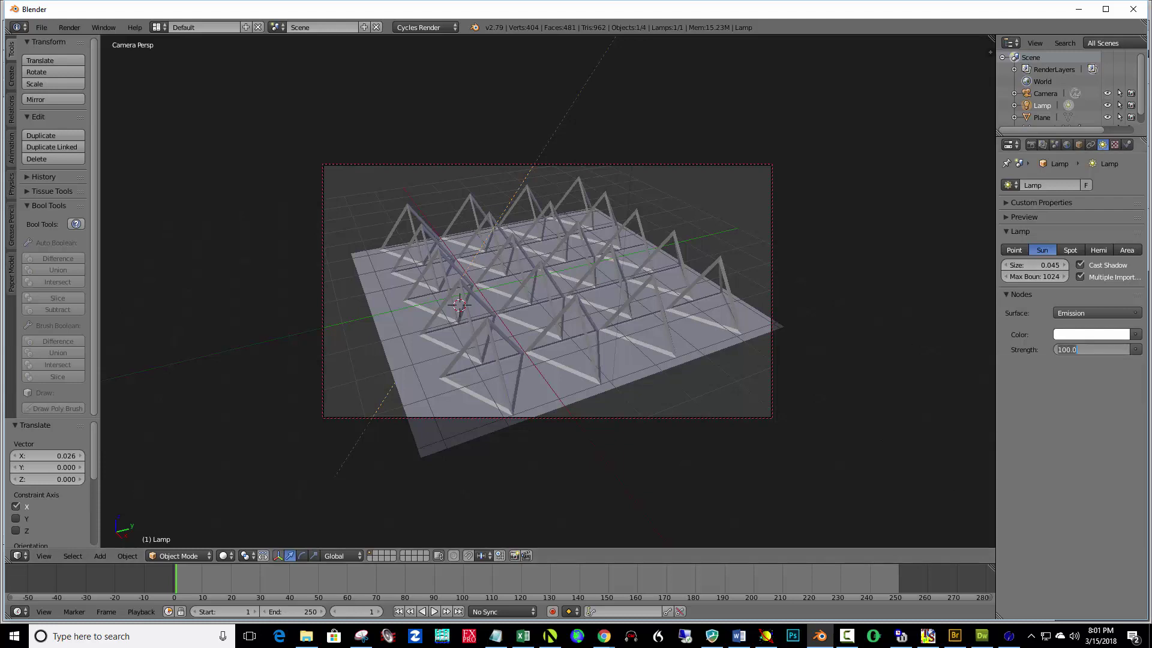
text(6)
key(Return)
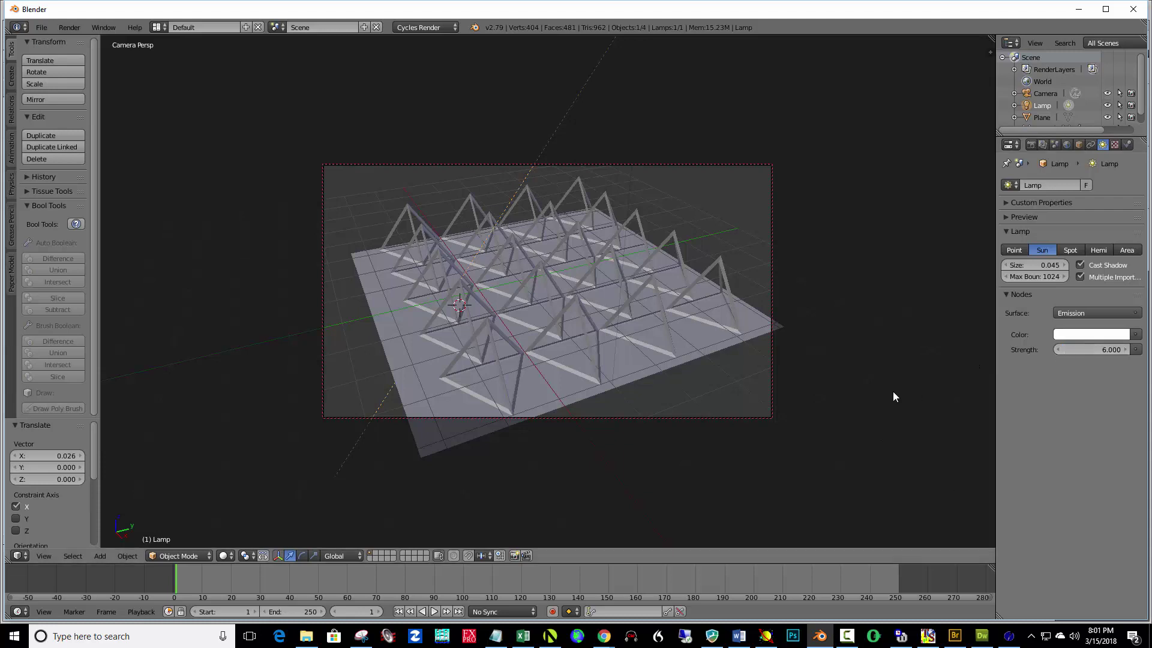
Switch the viewport to Rendered shading and set the sun strength to 4.
click(226, 556)
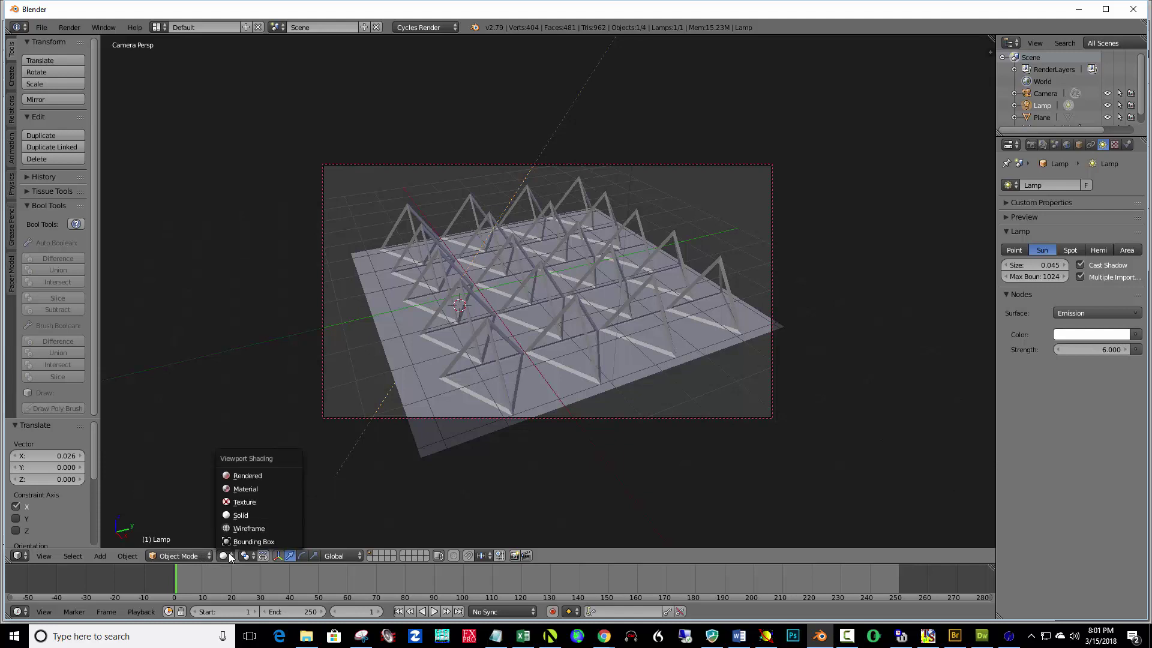
click(249, 478)
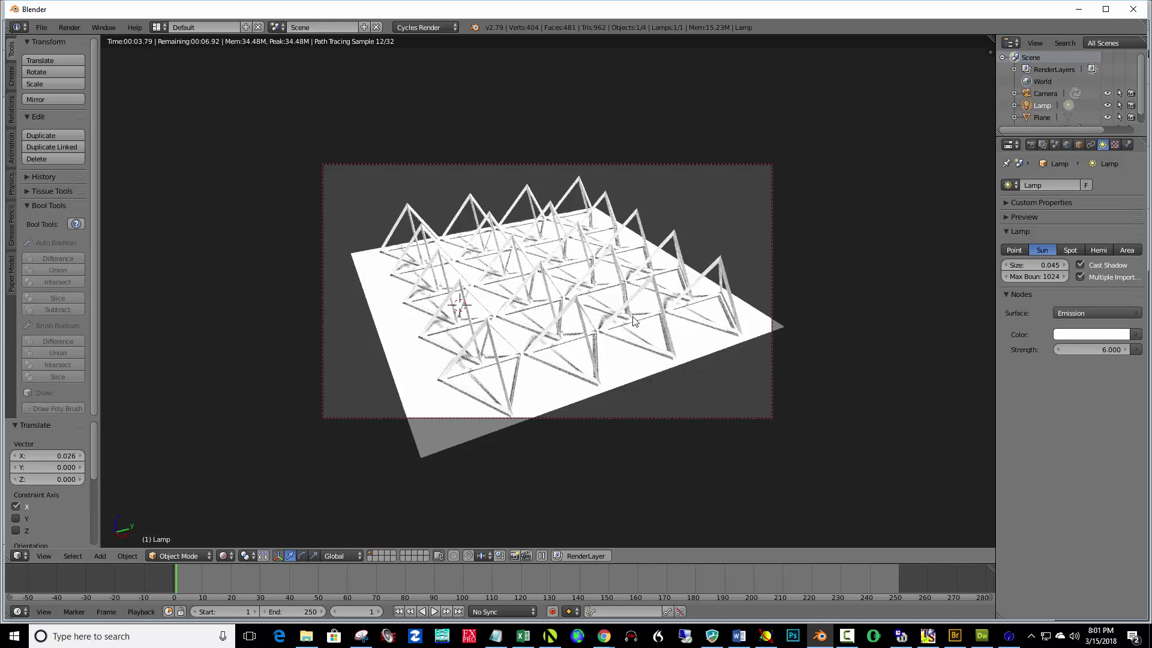
click(1099, 352)
text(4)
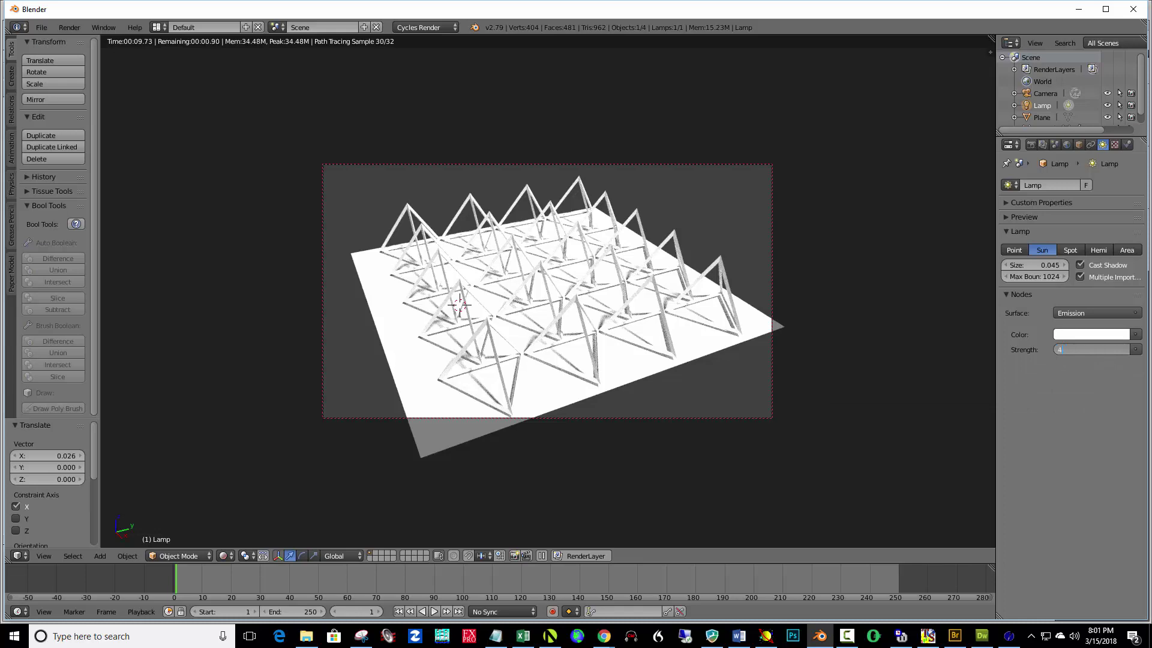
key(Return)
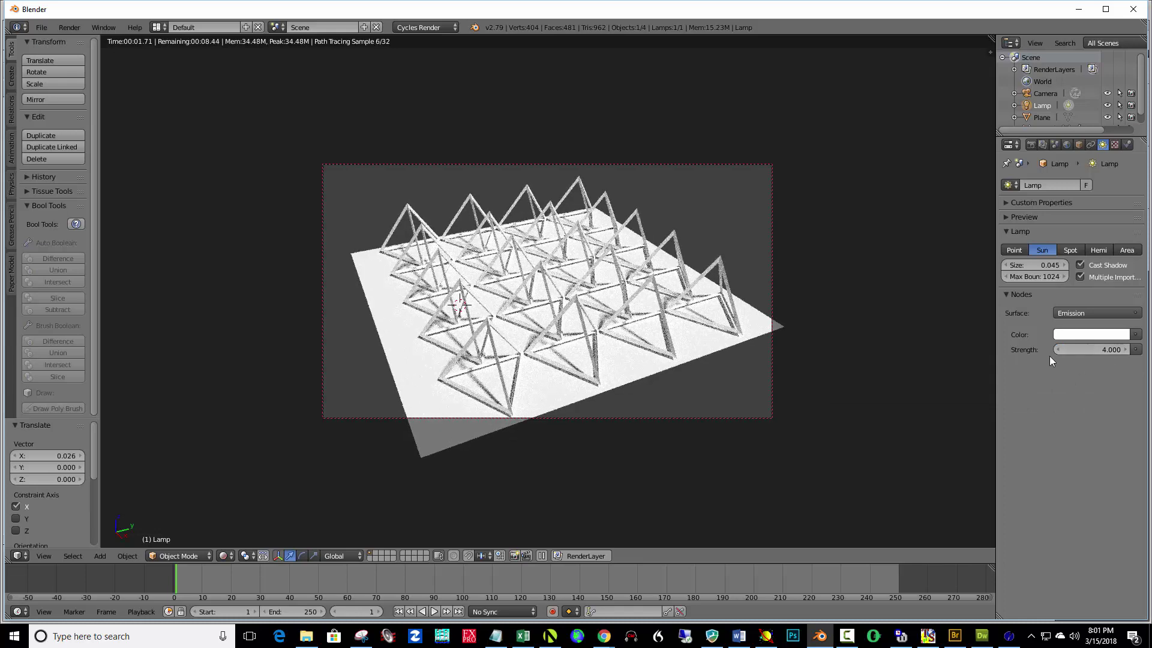
Lower the sun strength to 3.5 and then 3, checking the render from new angles.
click(1110, 350)
text(3.5)
key(Return)
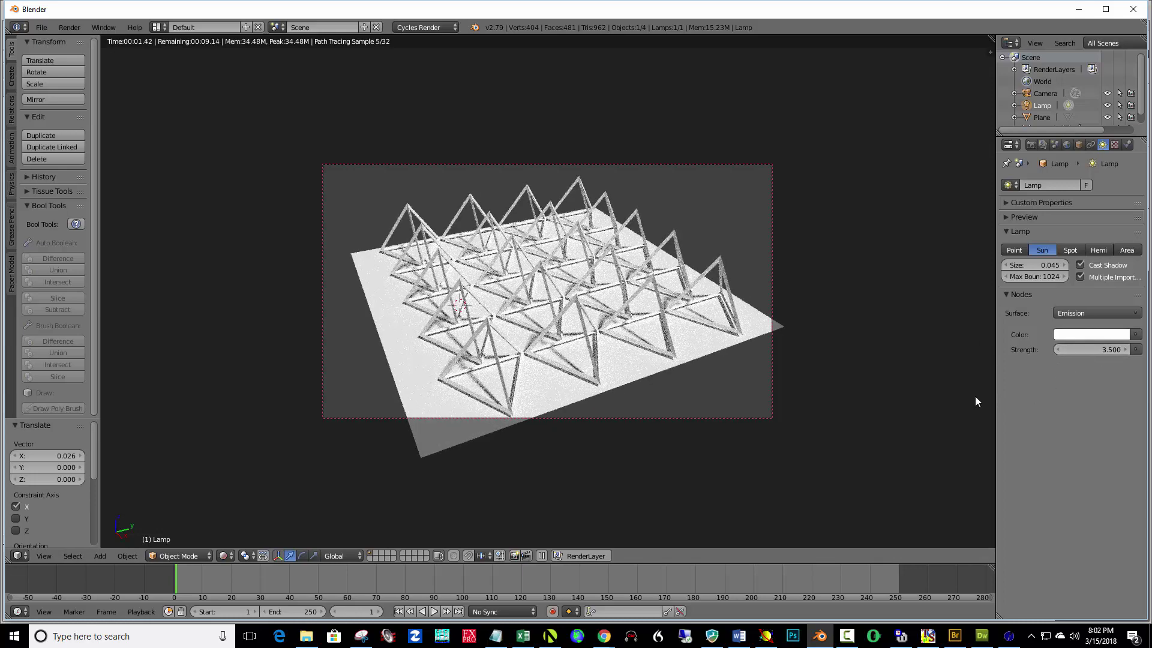
middle_drag(623, 332, 619, 348)
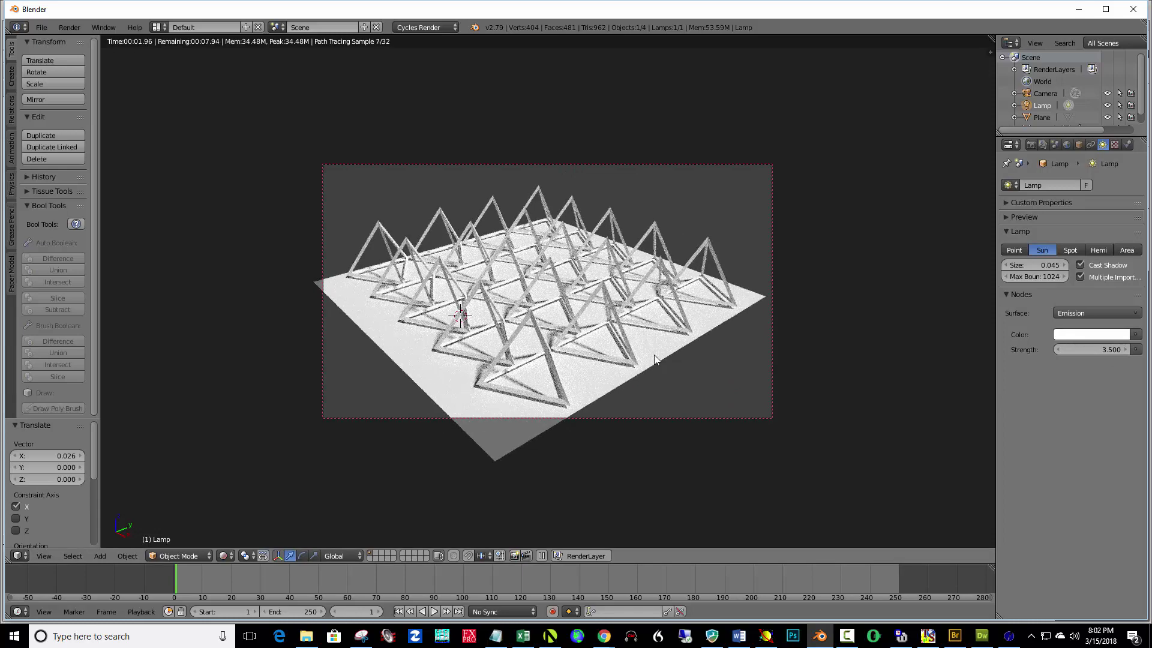
click(1104, 349)
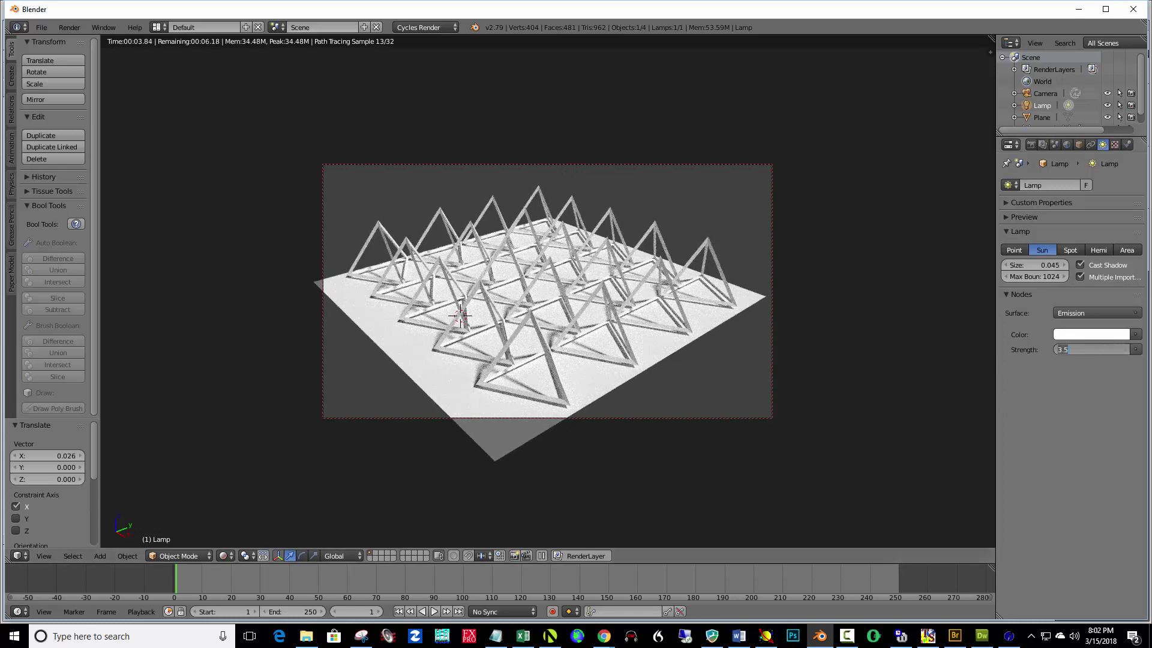
text(3)
key(Return)
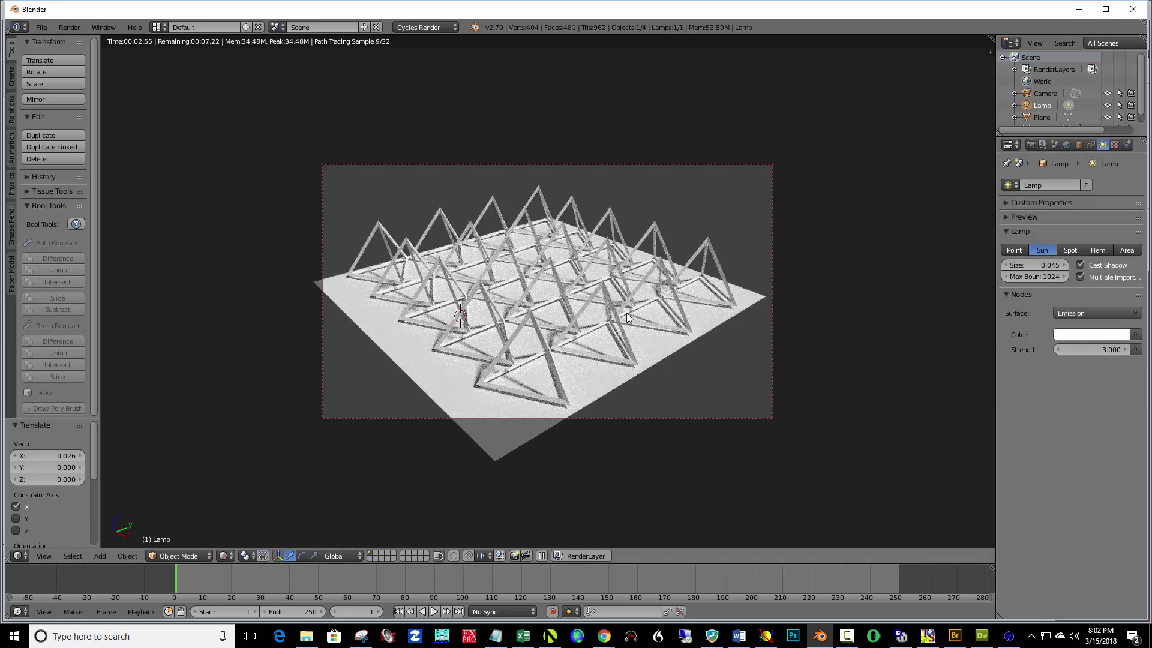
middle_drag(612, 333, 606, 336)
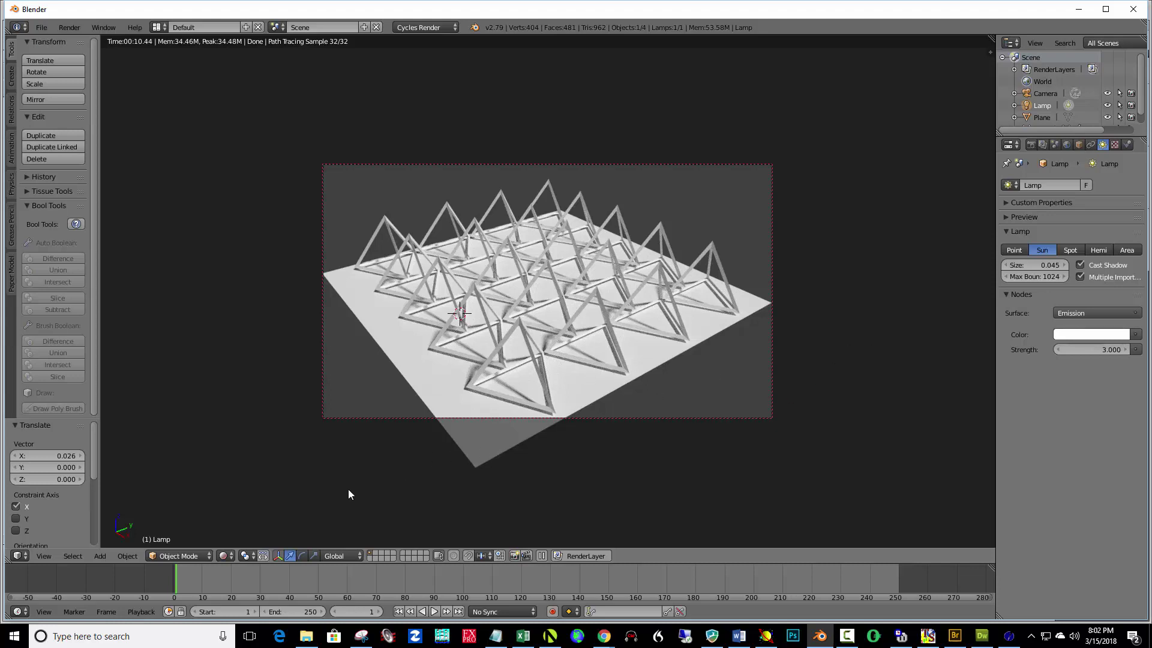
Return to Solid shading, select the ground plane and add a new material.
click(224, 555)
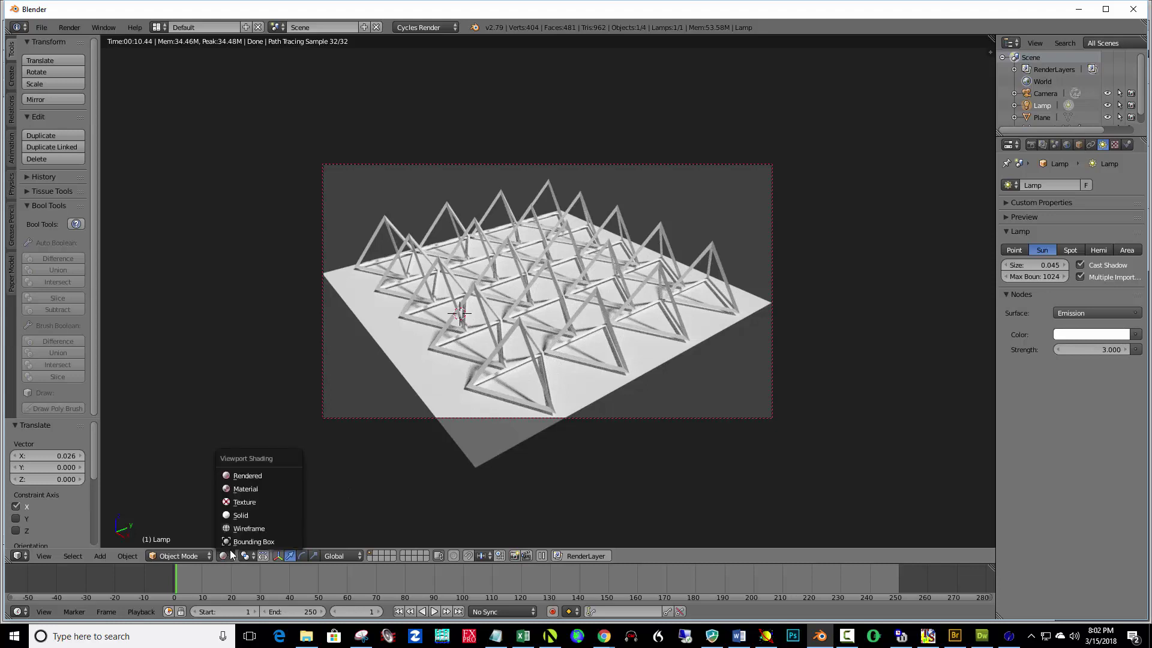
click(248, 513)
right_click(591, 379)
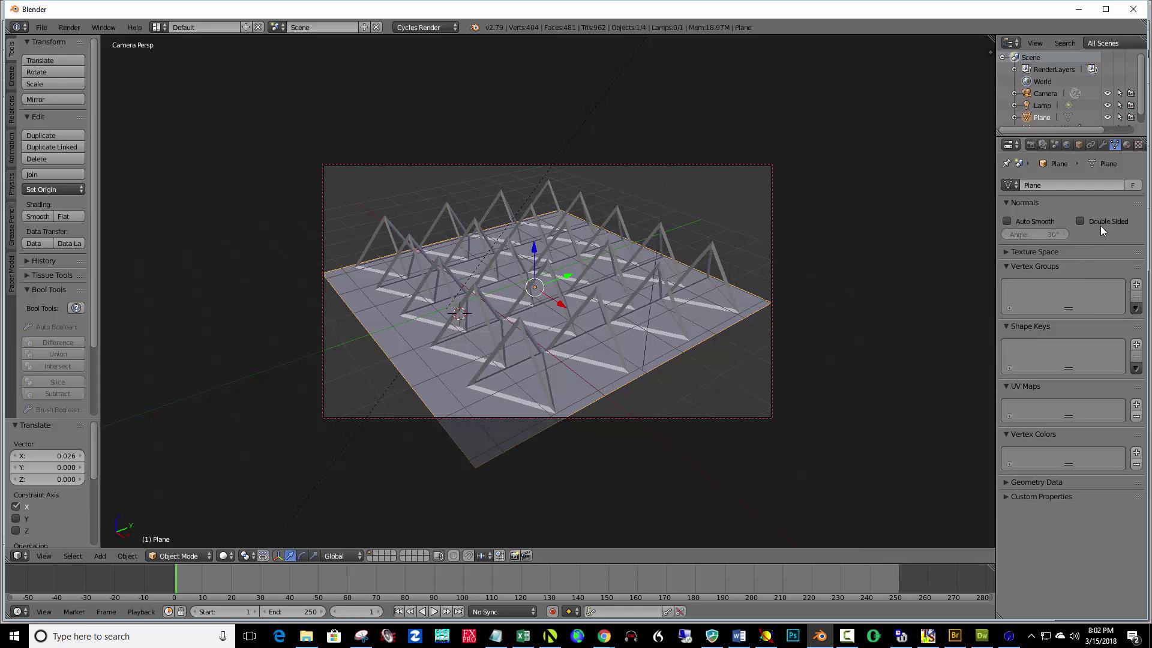
click(1126, 146)
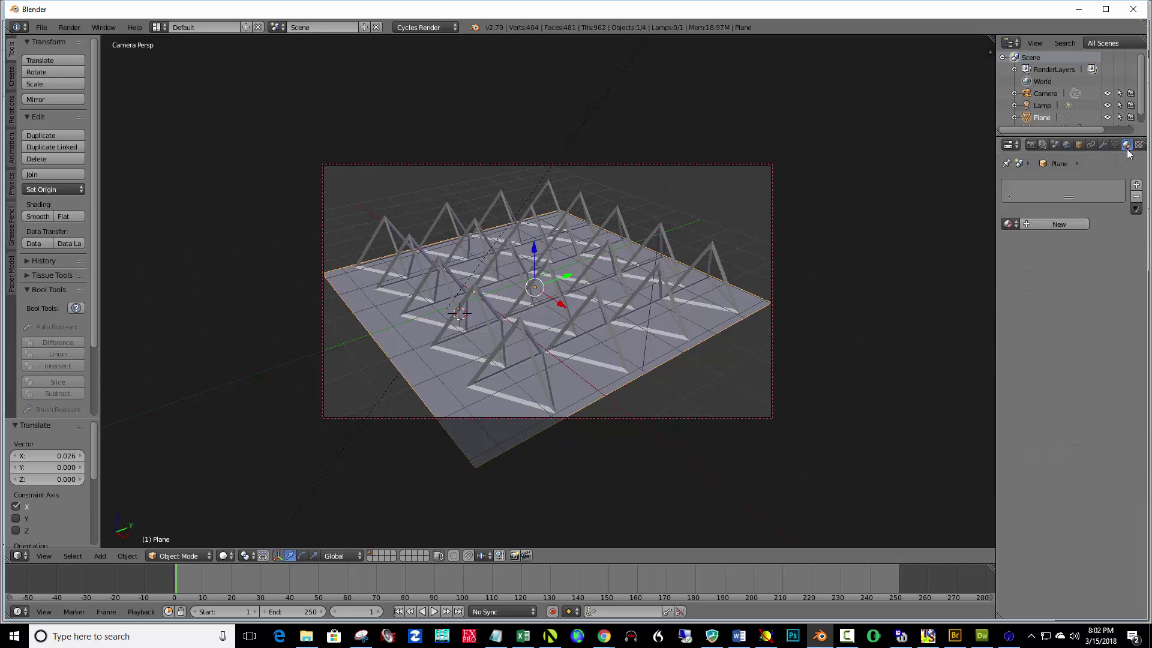
click(1061, 224)
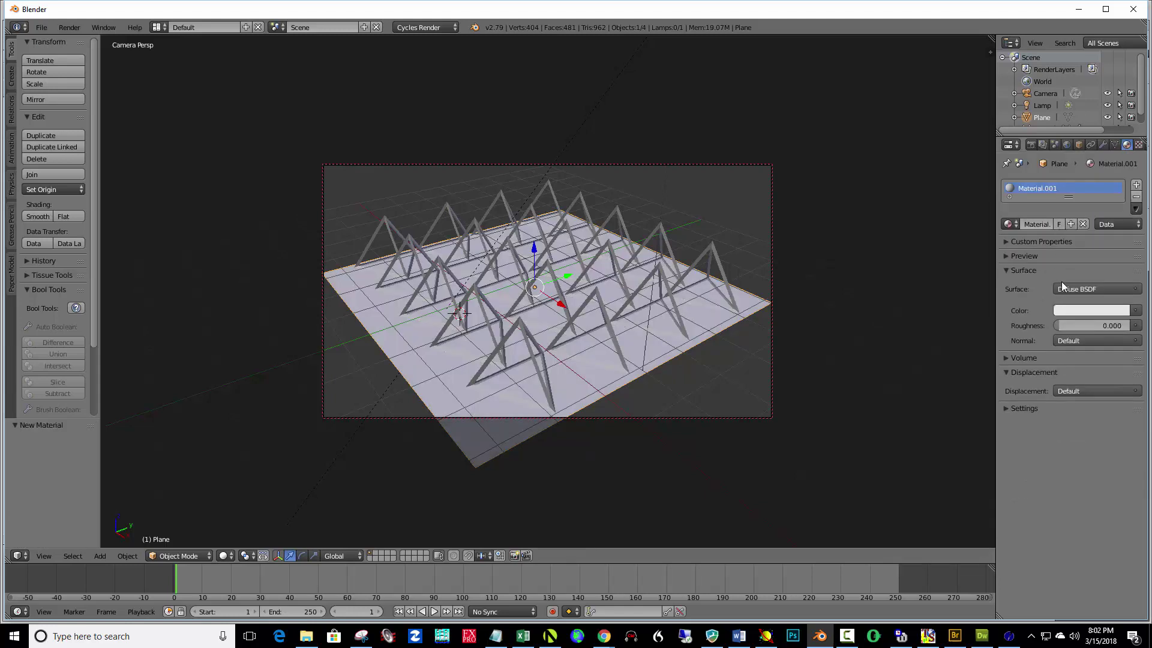
Make the plane's surface a Glossy BSDF with roughness 0.05.
click(1071, 289)
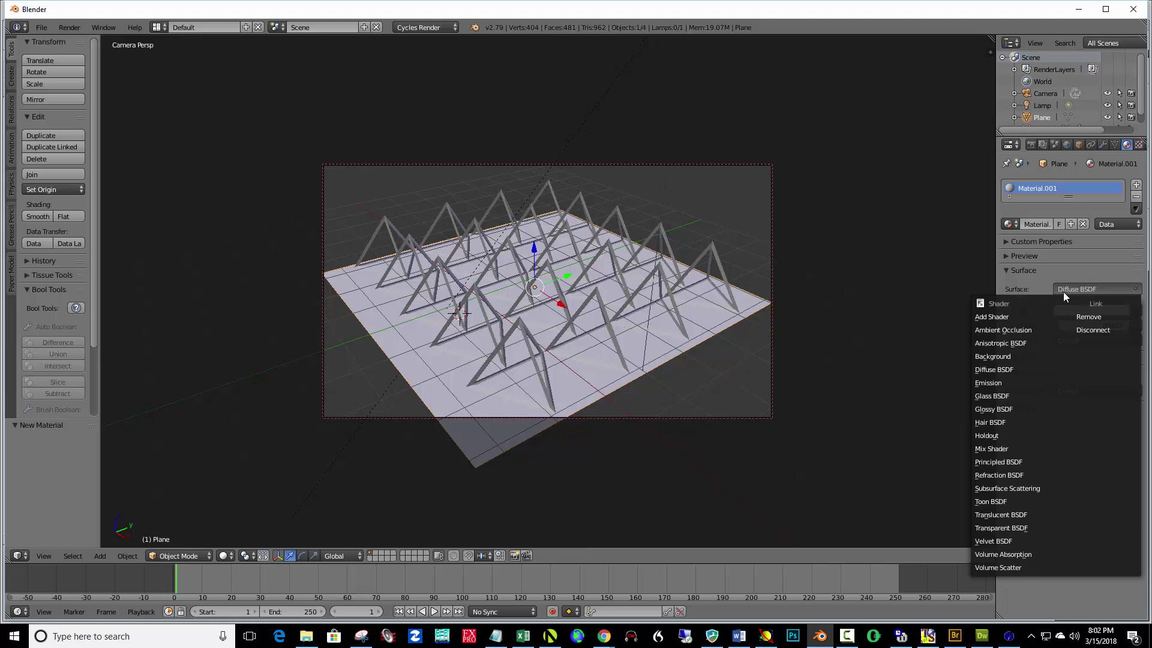
click(1008, 410)
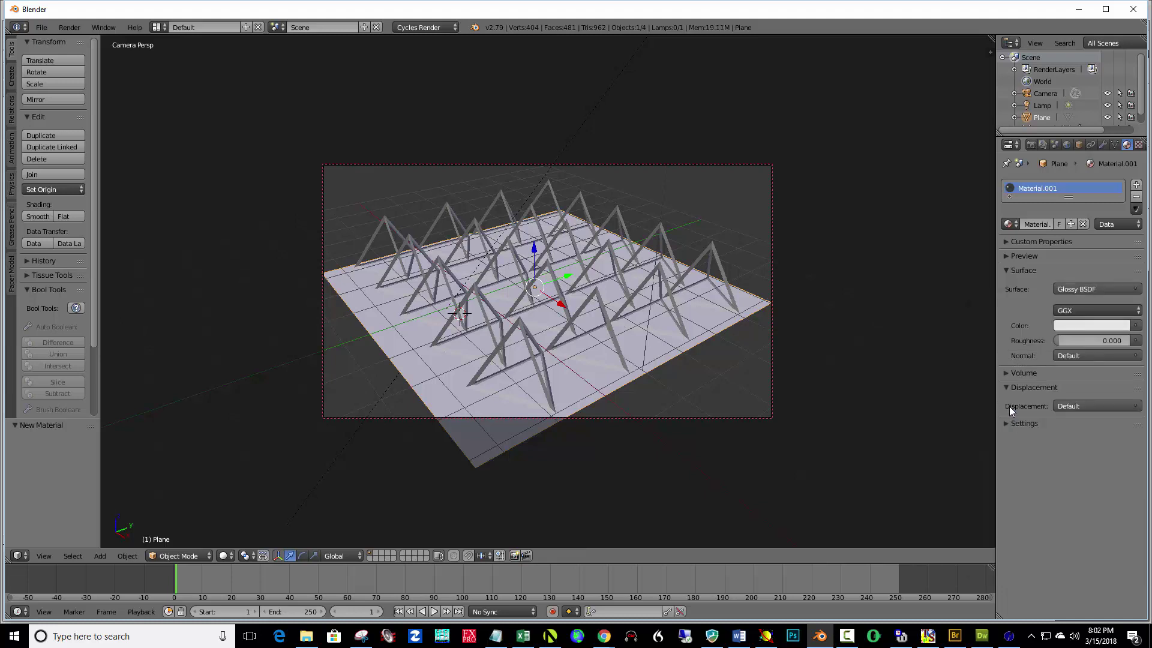
click(1091, 340)
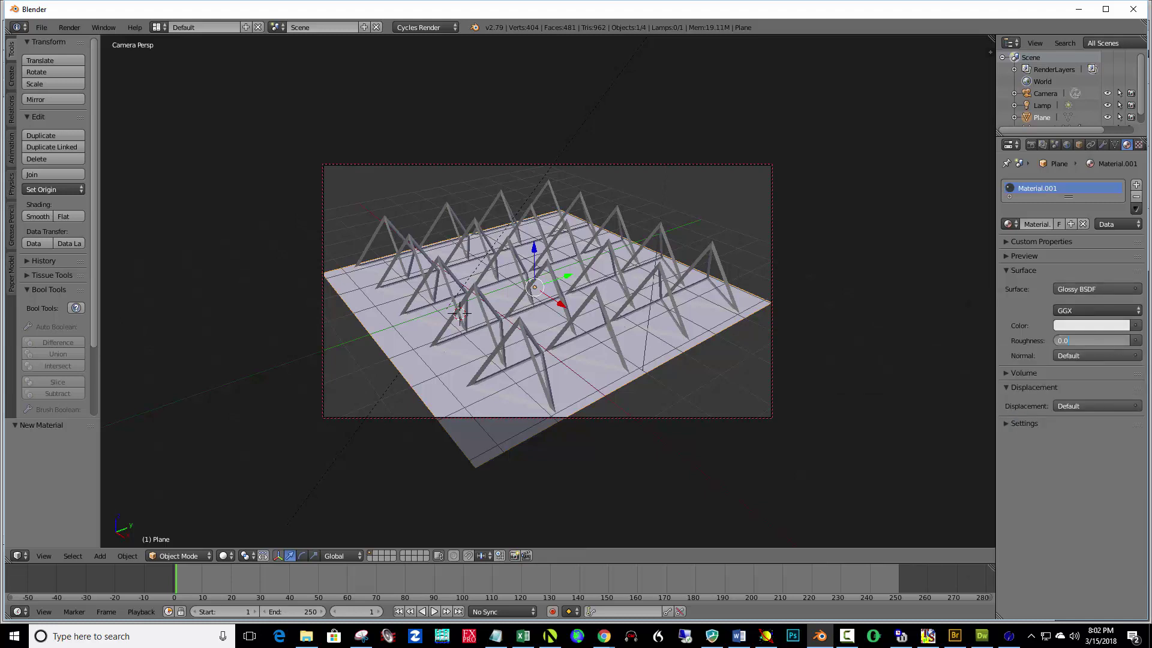
key(BackSpace)
key(Return)
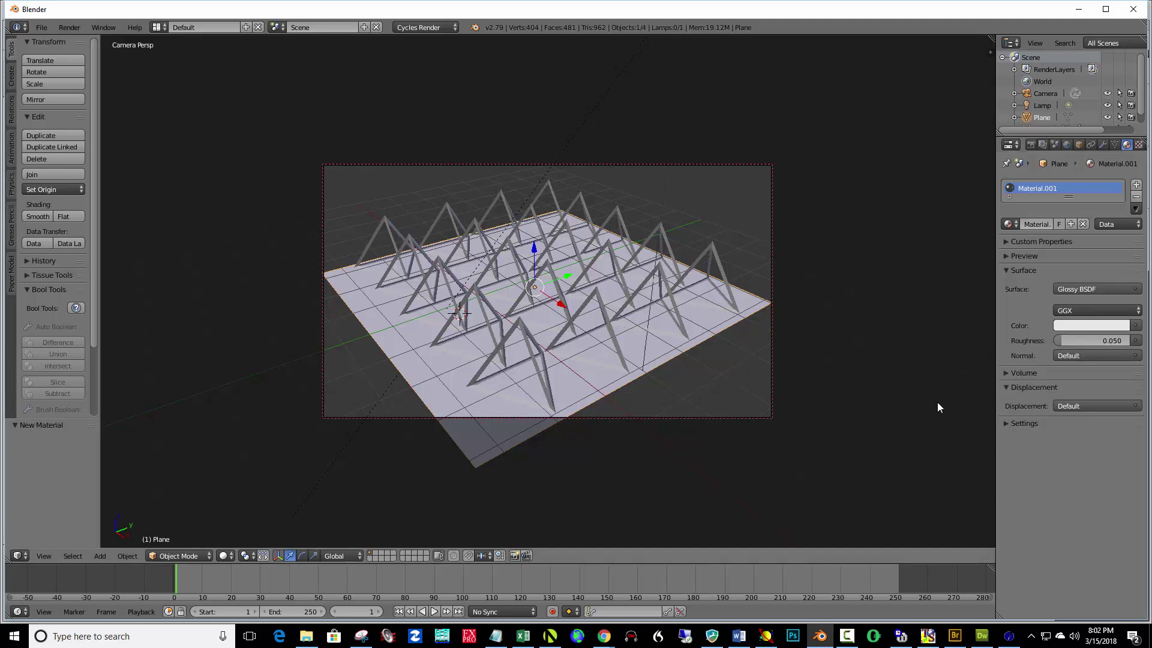
click(228, 556)
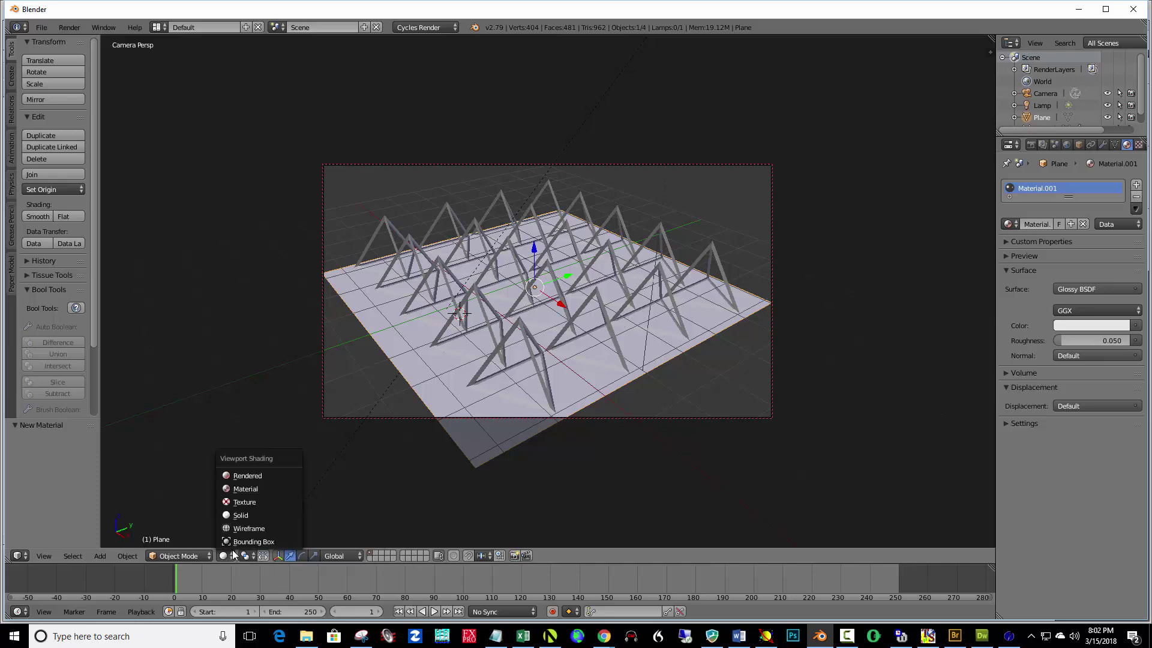
Switch the viewport to Rendered shading to see the tetrahedra reflected in the glossy plane.
click(238, 477)
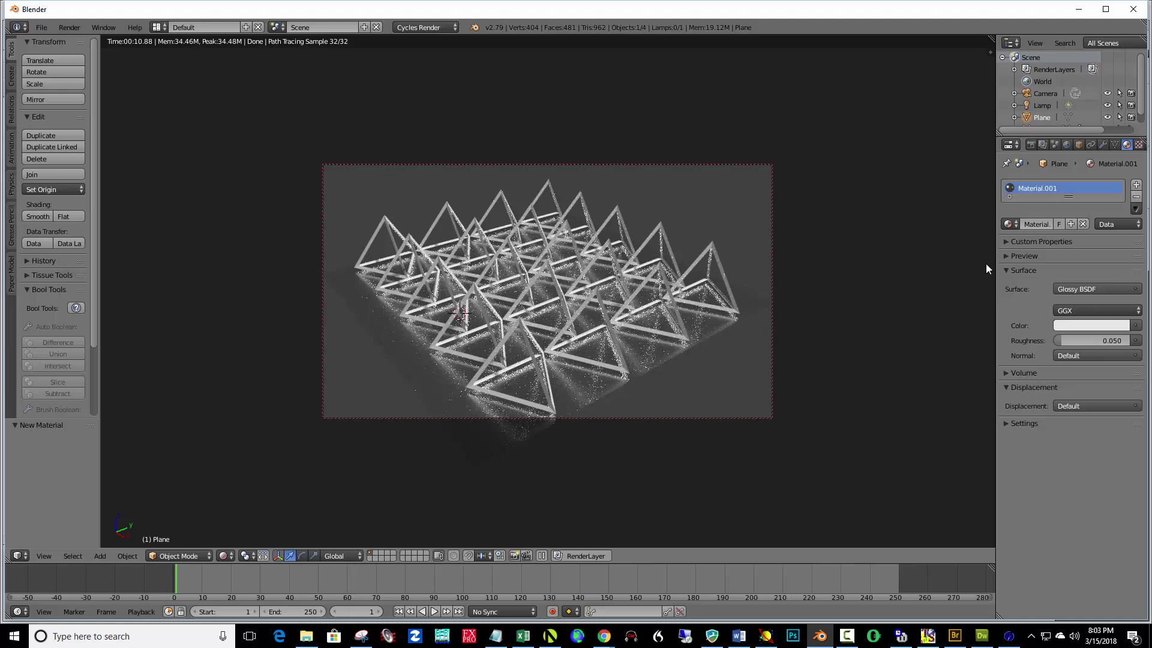
Raise the world background colour value from 0.051 to about 0.128 for a lighter grey.
click(1067, 144)
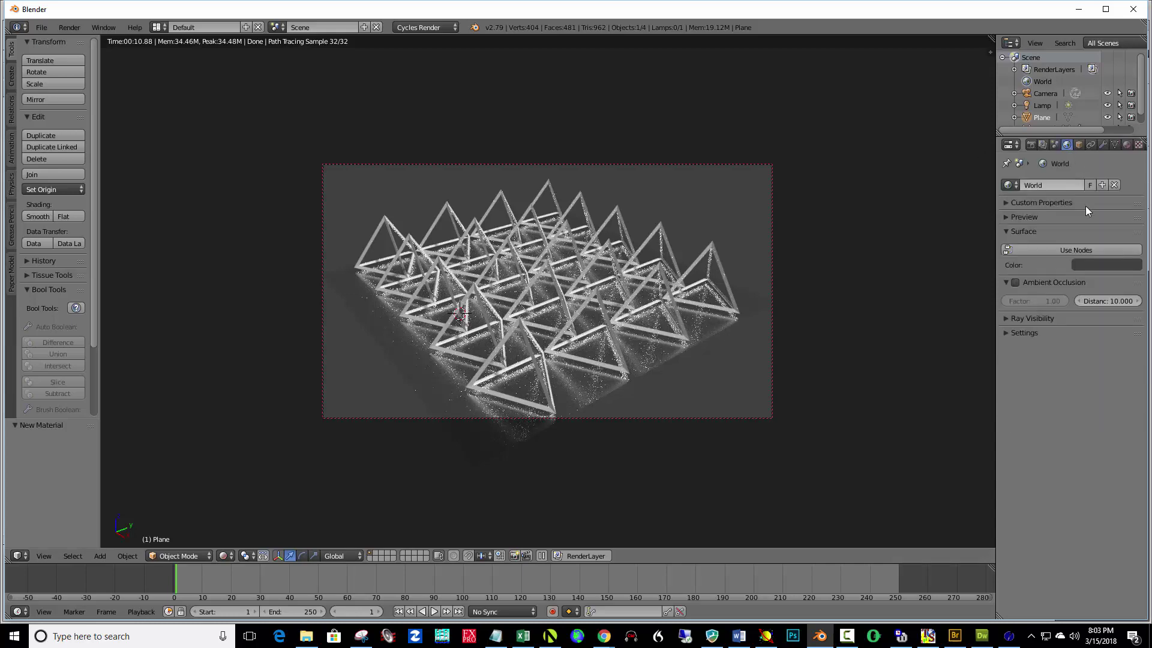
click(1112, 267)
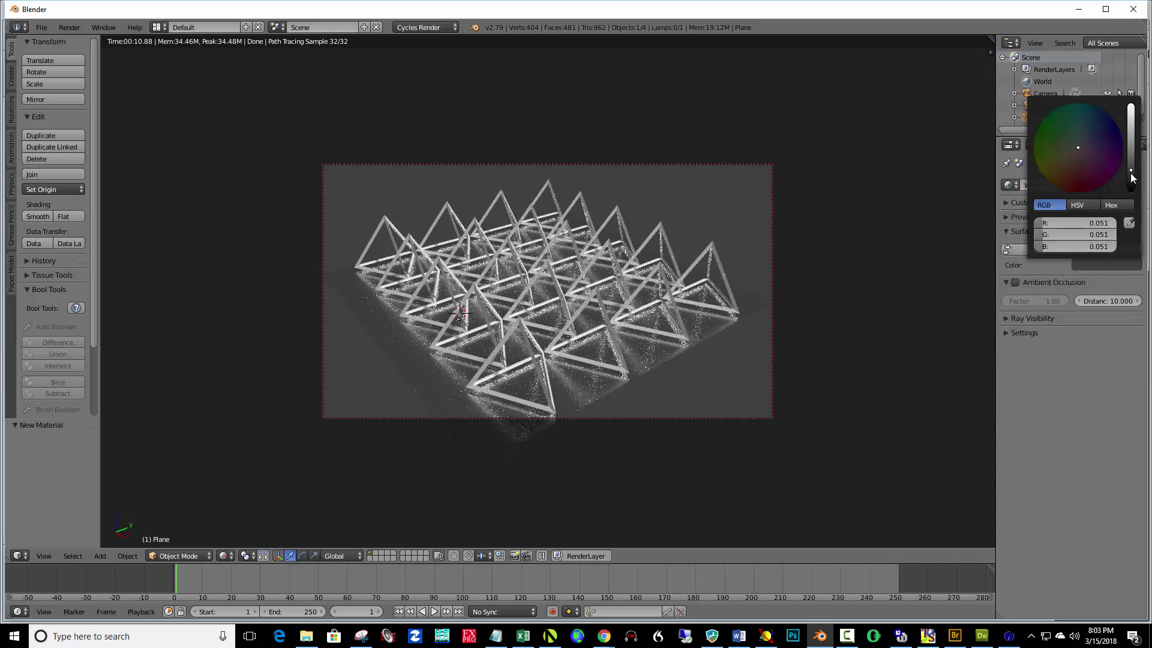
mouse_move(1132, 172)
mouse_down()
mouse_move(1131, 126)
mouse_move(1131, 156)
mouse_up()
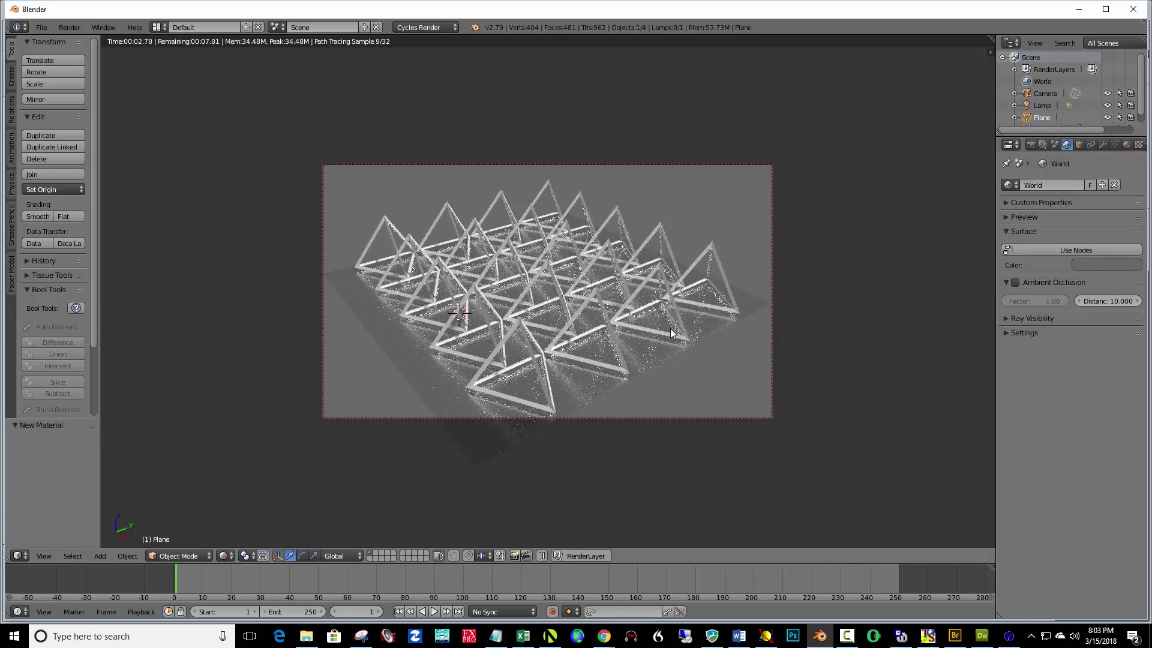
middle_drag(670, 332, 670, 348)
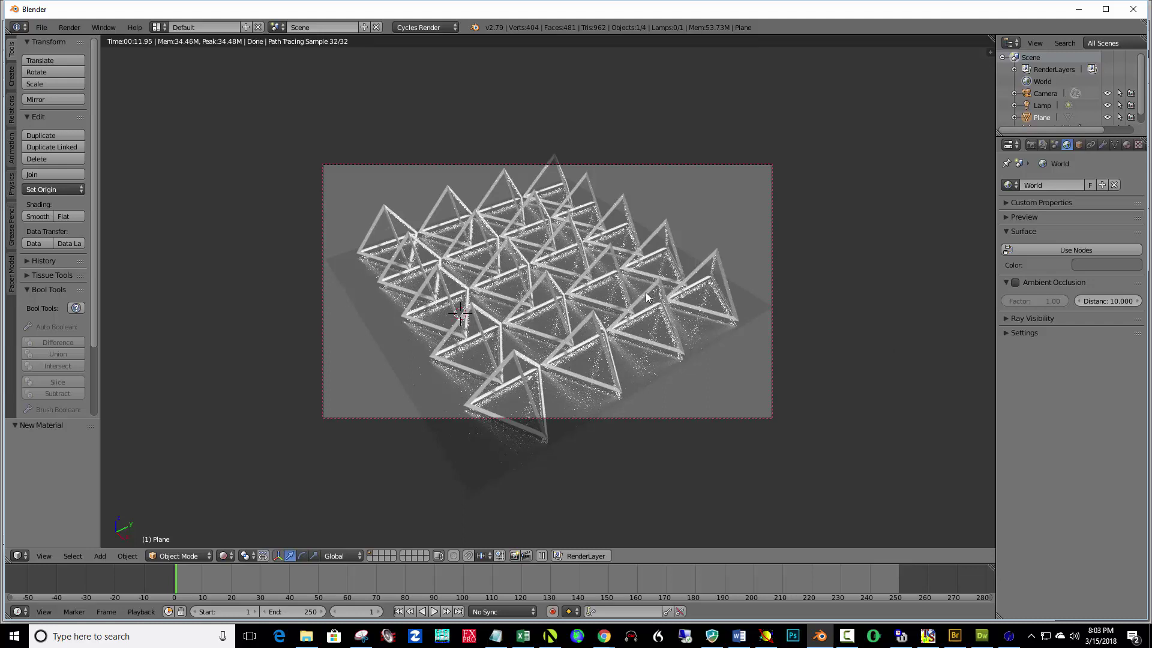
In Solid shading, give the Solid tetrahedra object a new Glossy BSDF material.
click(231, 554)
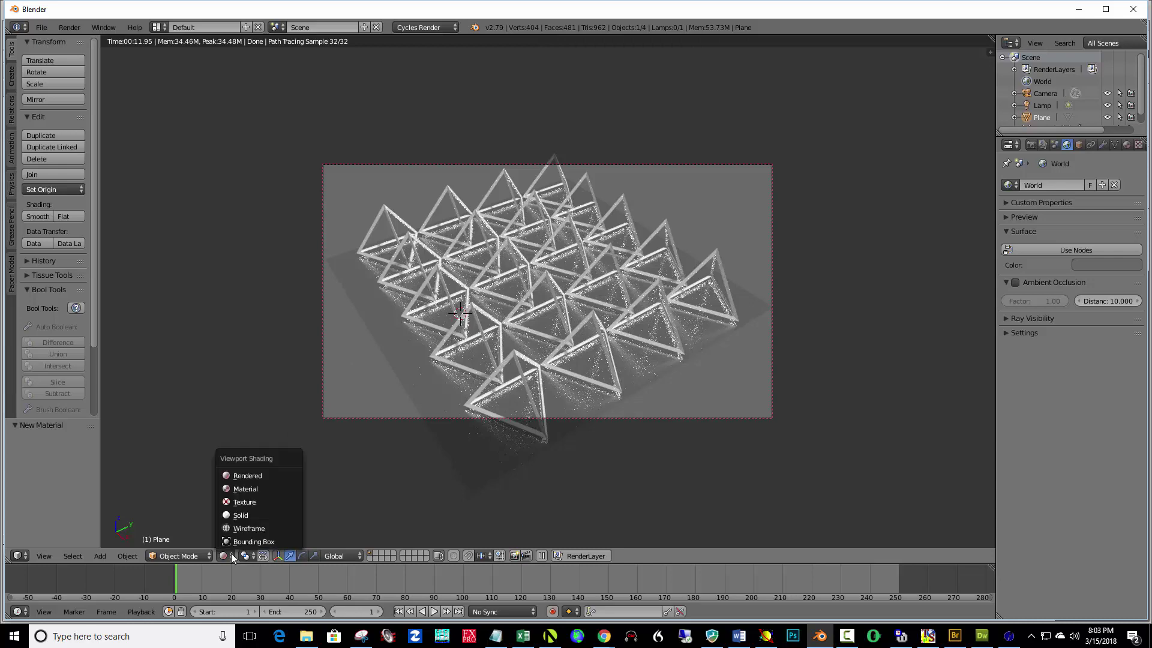
click(240, 515)
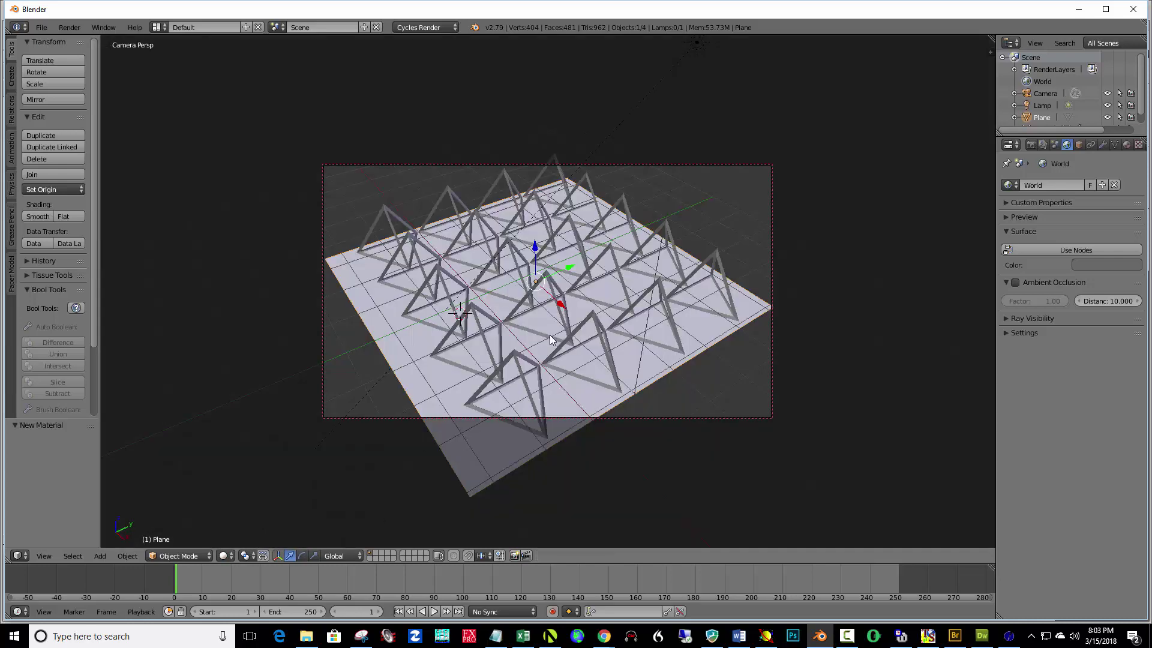
right_click(553, 287)
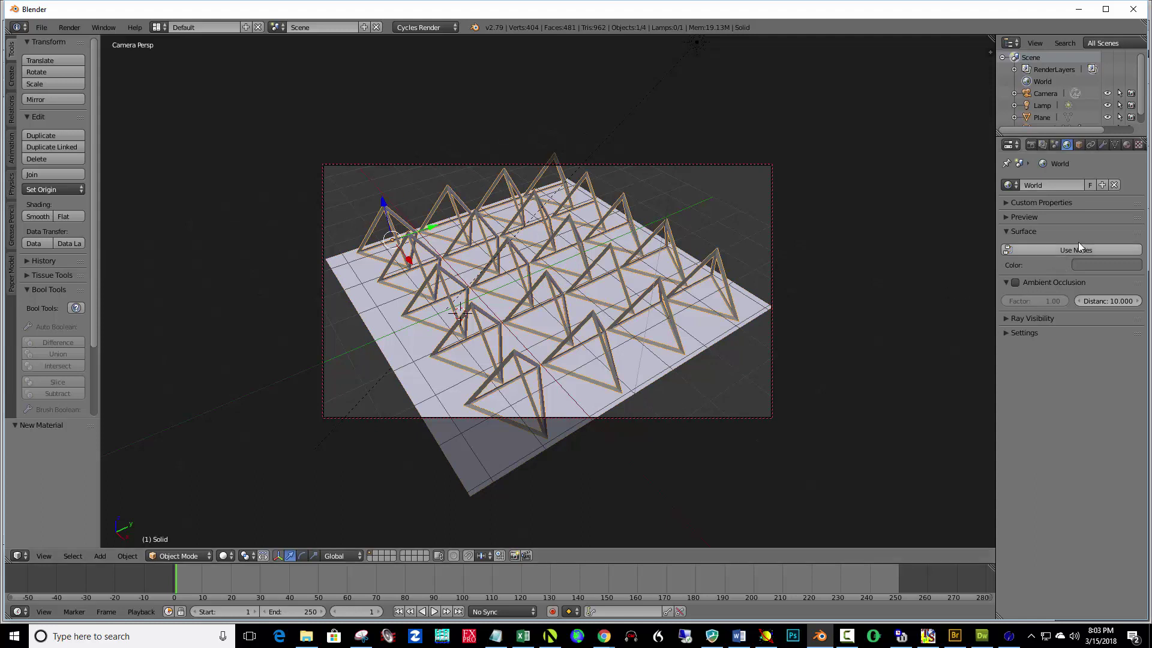
click(1126, 145)
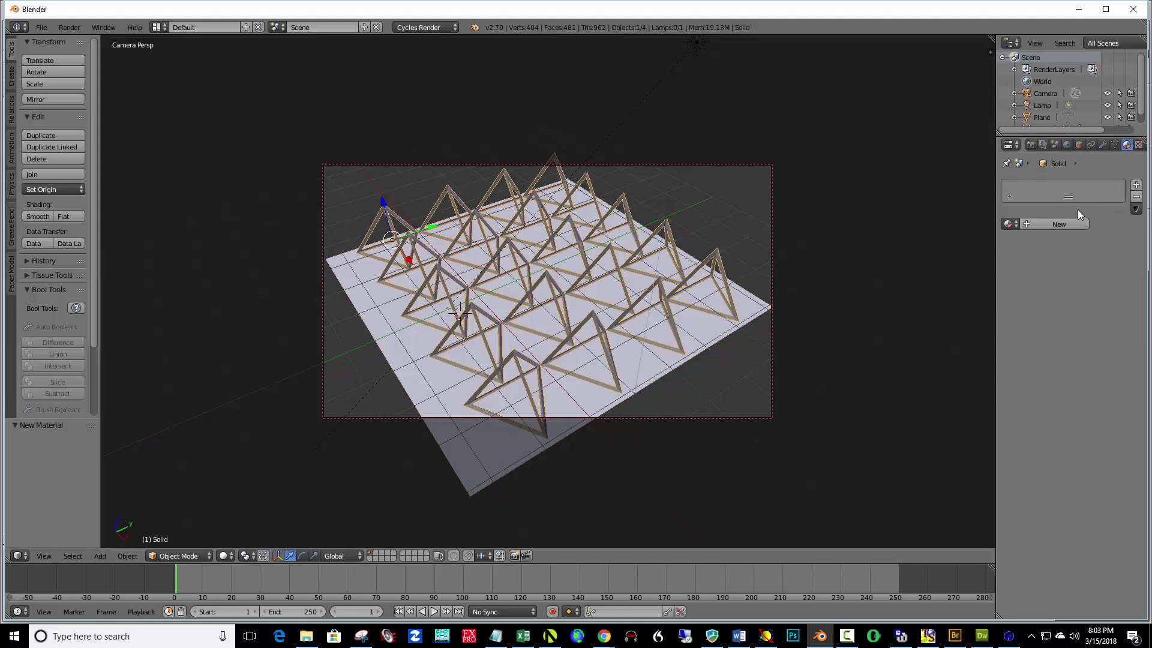
click(1067, 225)
click(1075, 287)
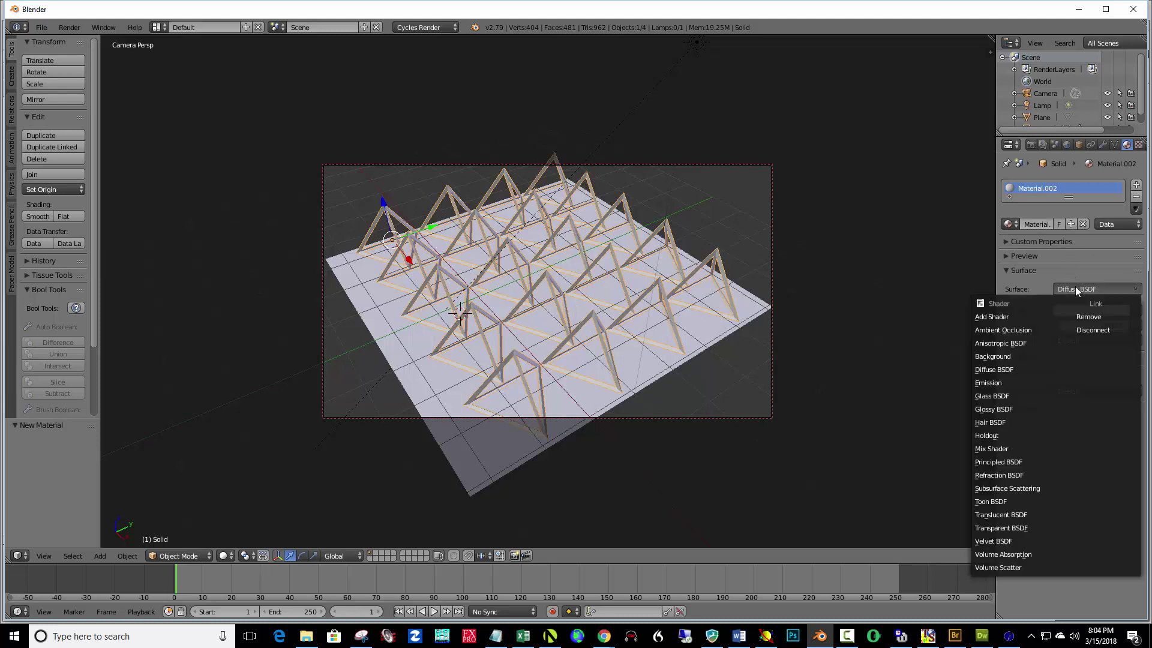
click(1005, 408)
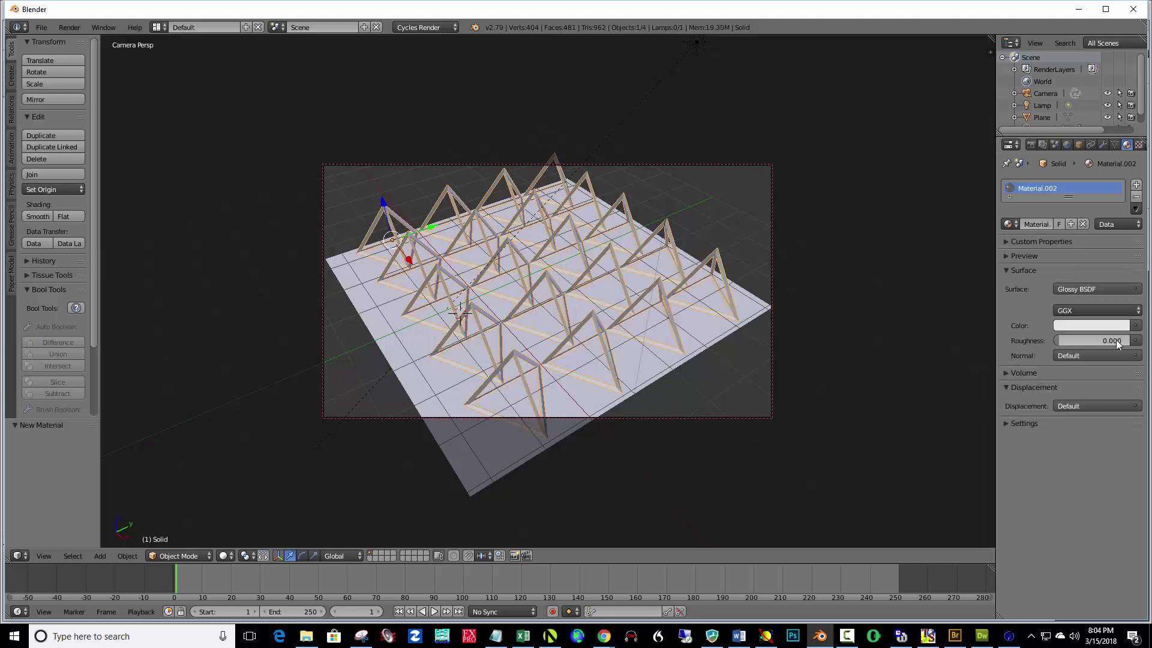
Tint the tetrahedra's glossy material warm peach and set its roughness to 0.1.
click(1113, 326)
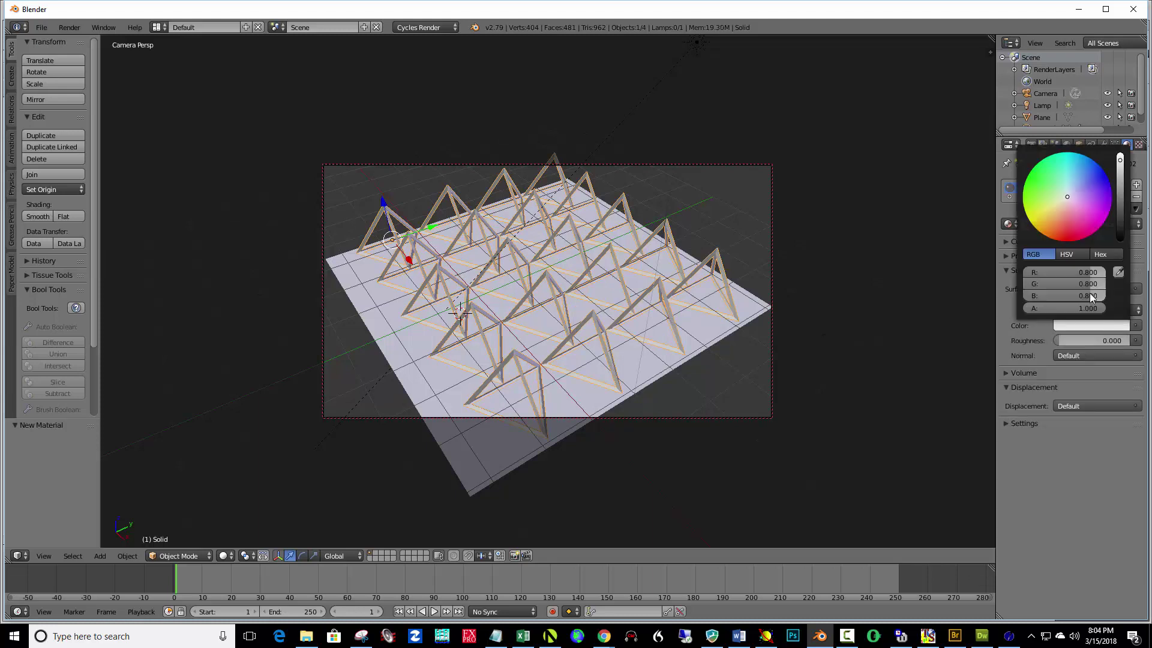
click(1060, 205)
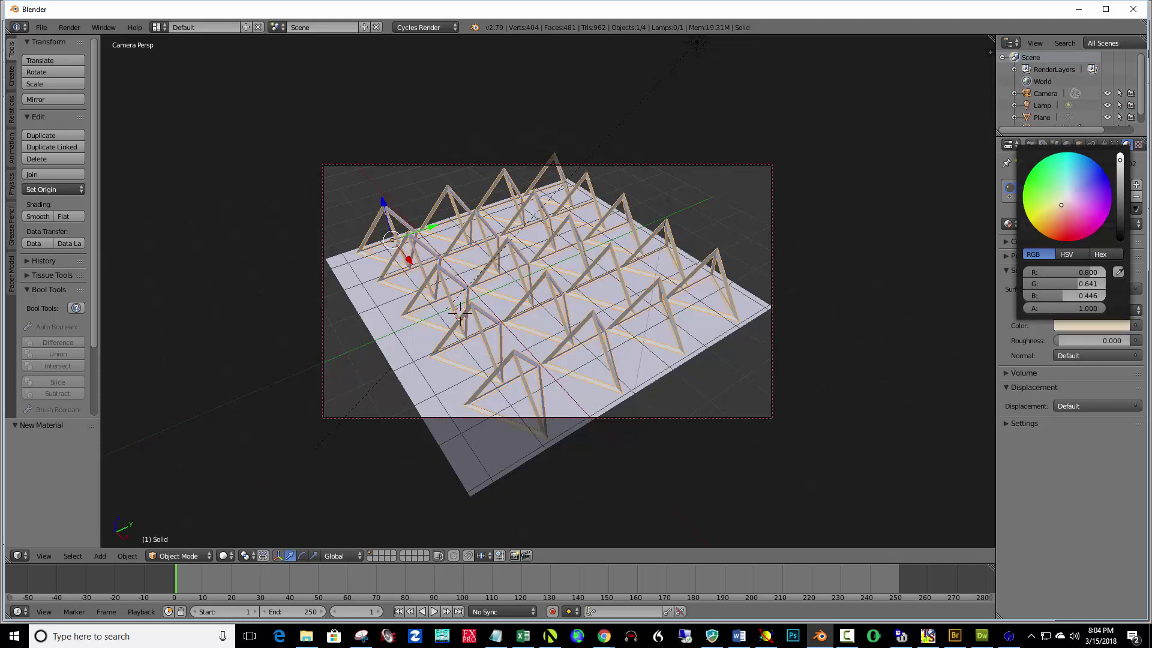
click(1112, 343)
key(BackSpace)
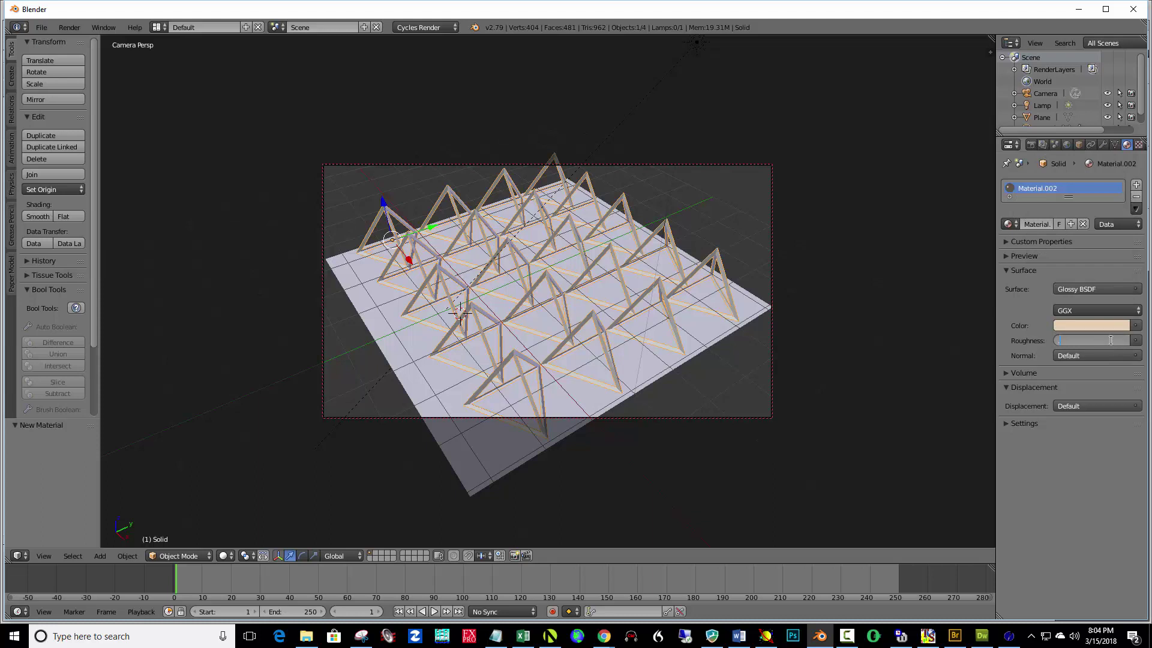
key(Return)
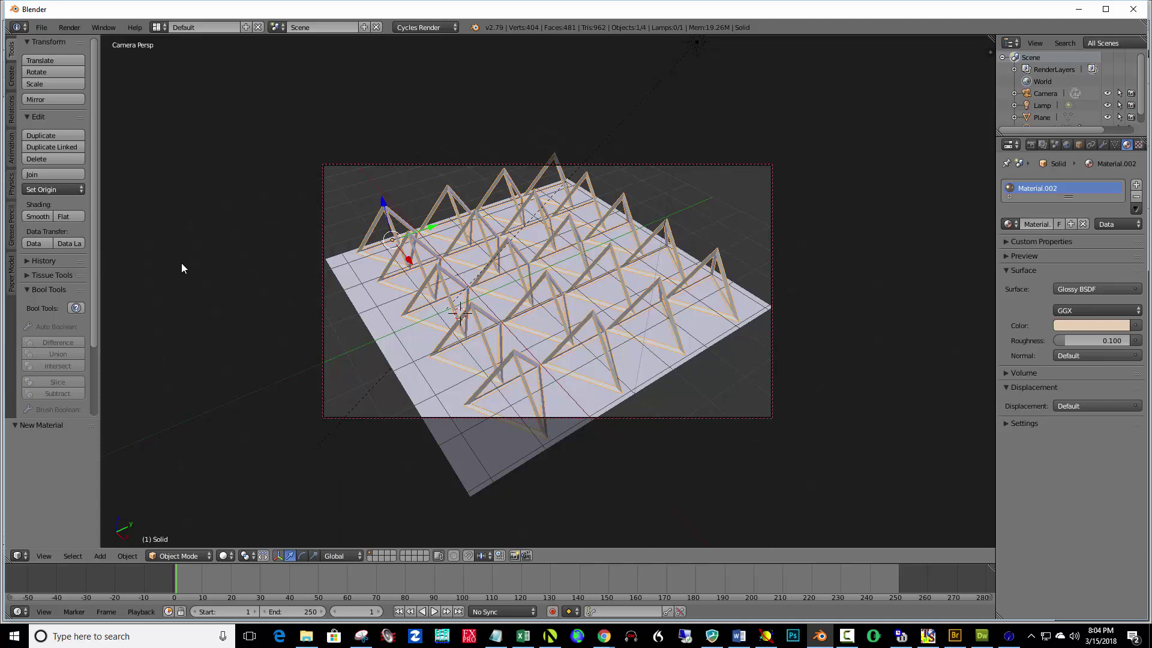
Apply Shading: Smooth to the tetrahedra grid and inspect the smoothed frames.
click(44, 216)
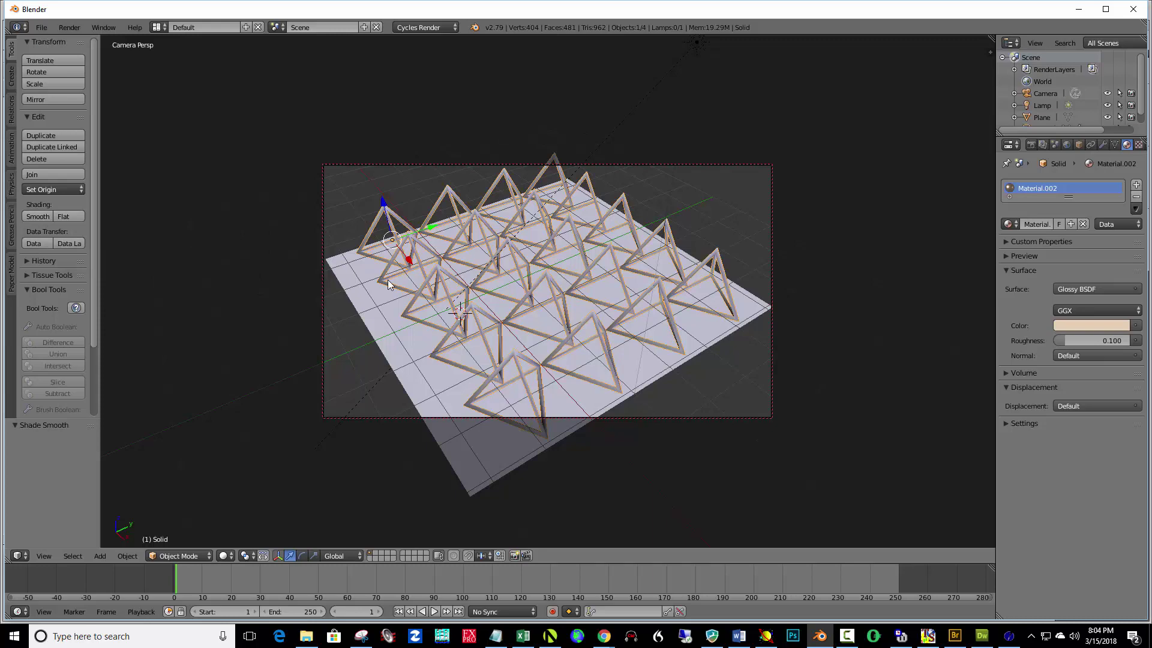
scroll(639, 340, up, 6)
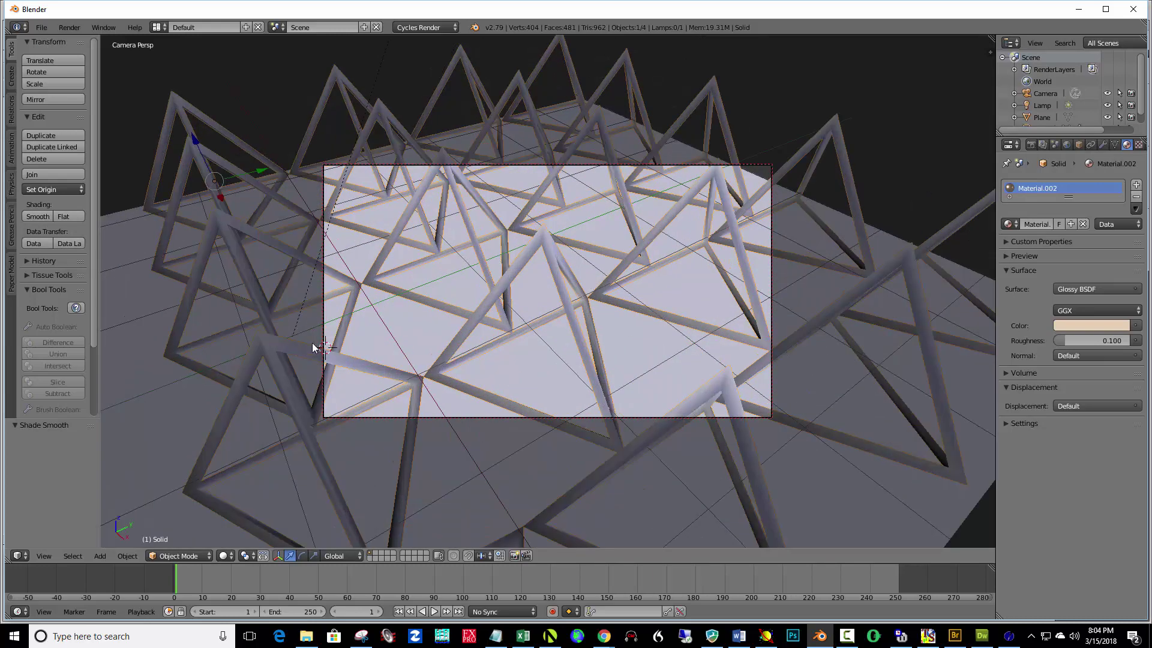
mouse_move(639, 304)
middle_down()
mouse_move(588, 323)
mouse_move(583, 293)
mouse_move(588, 303)
mouse_move(638, 291)
middle_up()
scroll(632, 292, down, 4)
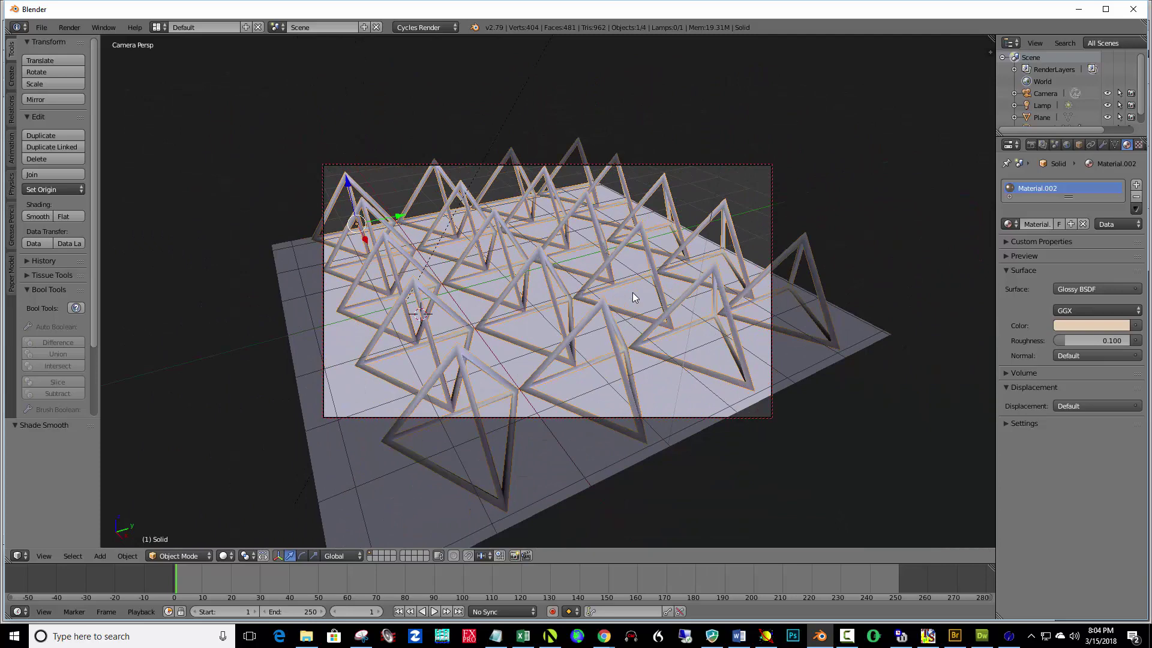
middle_drag(628, 254, 632, 256)
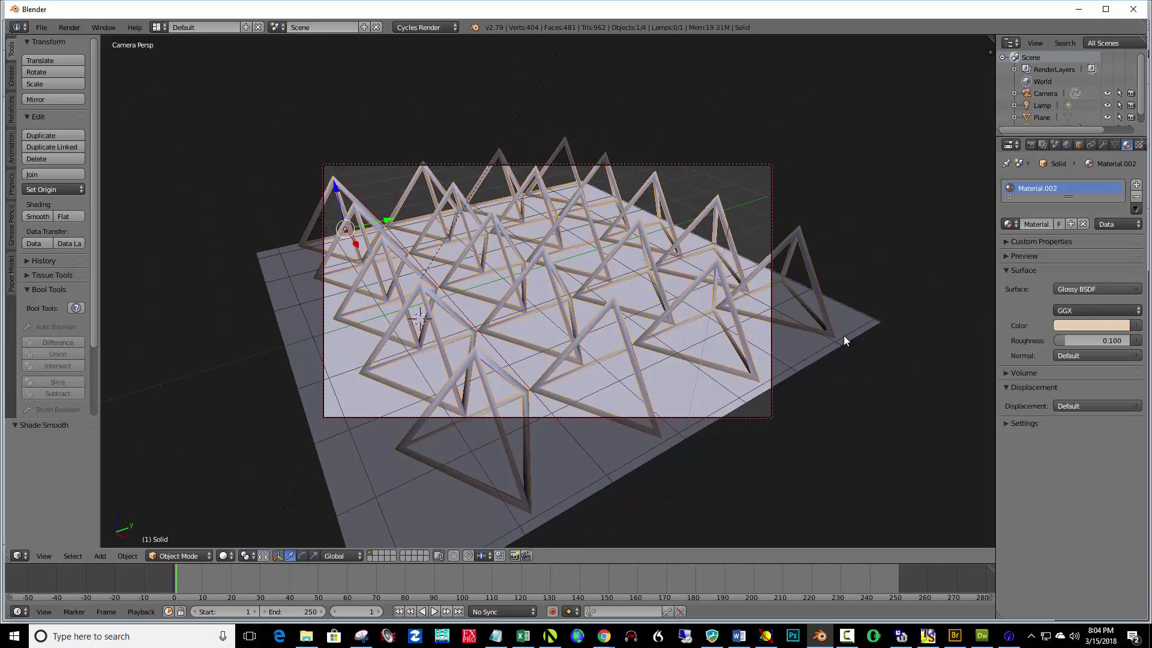
Switch to Rendered preview and raise the Lamp's strength from 3 to 10.6.
click(232, 556)
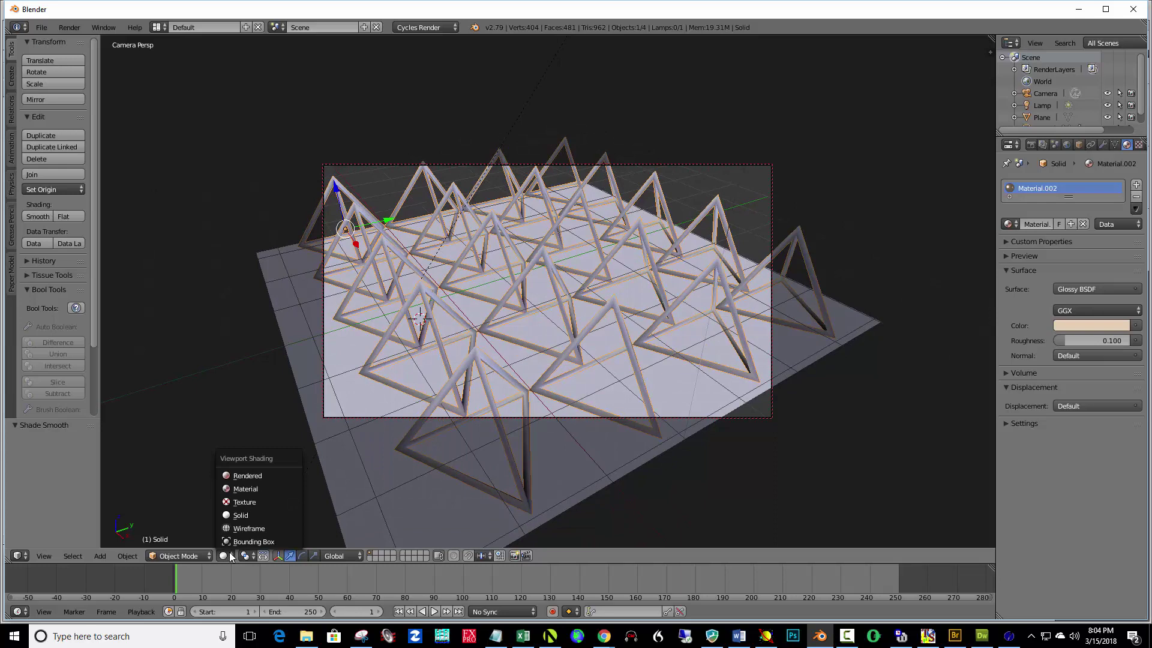
click(243, 476)
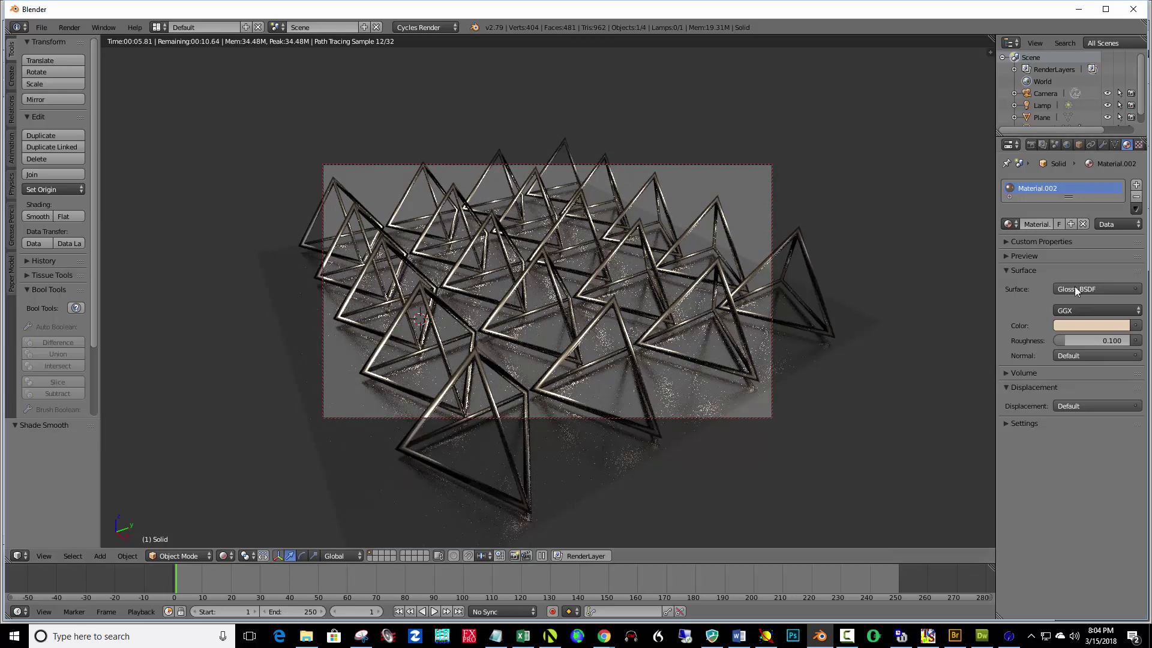
click(1045, 104)
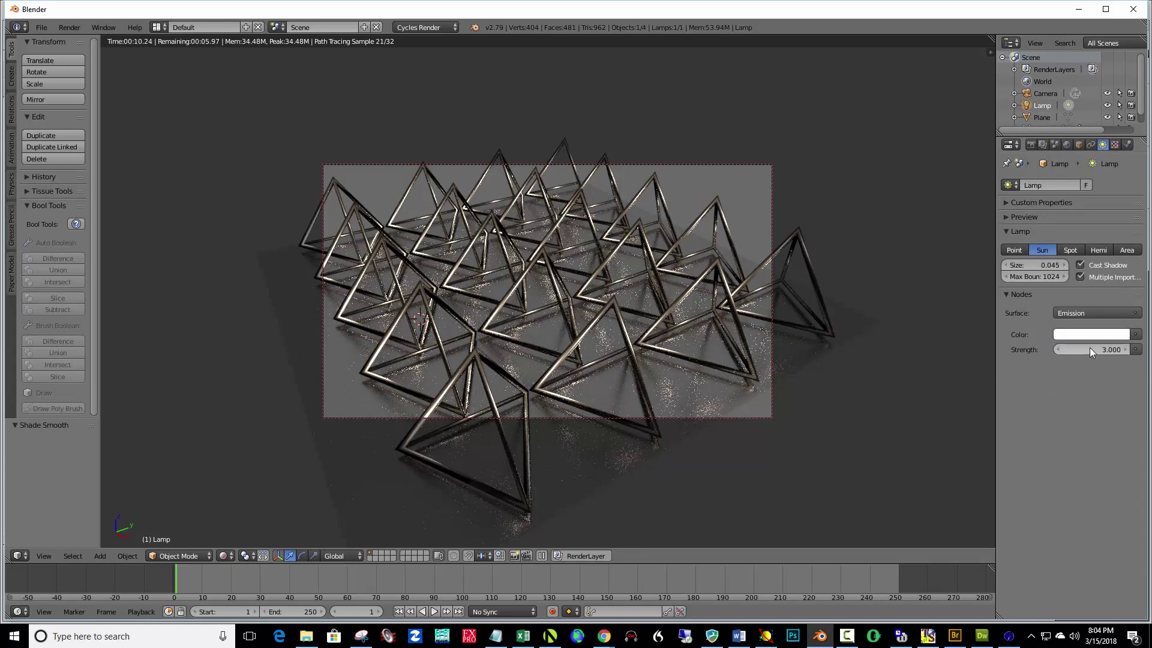
drag(1089, 349, 1115, 349)
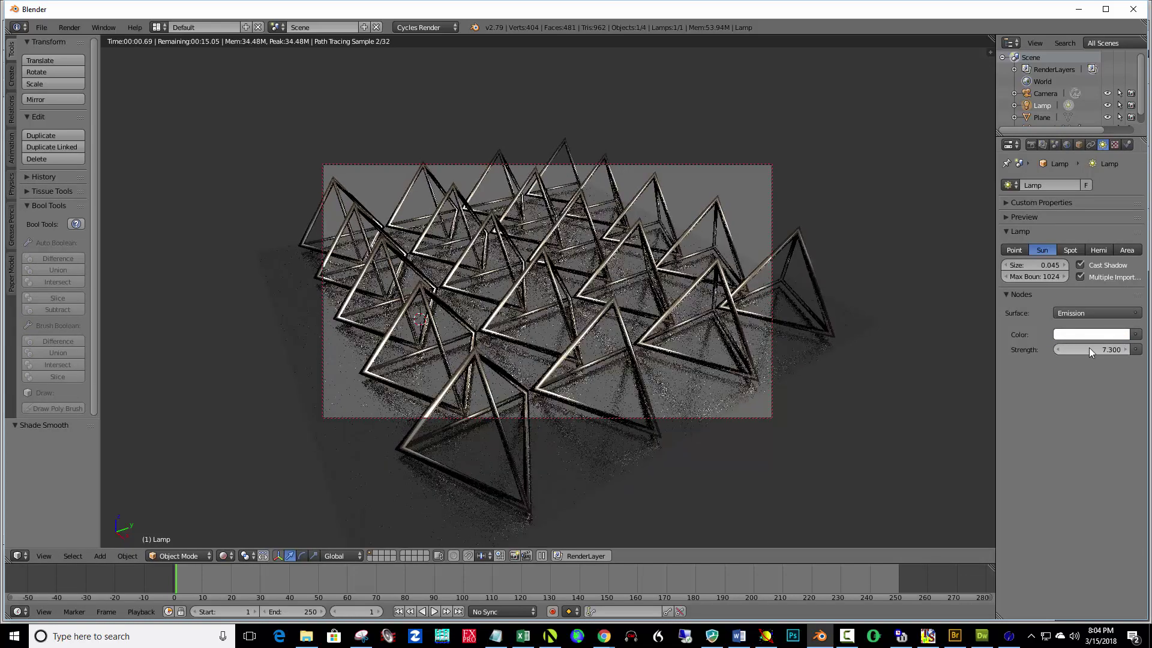
mouse_move(1080, 348)
mouse_down()
mouse_move(1120, 348)
mouse_move(1078, 348)
mouse_up()
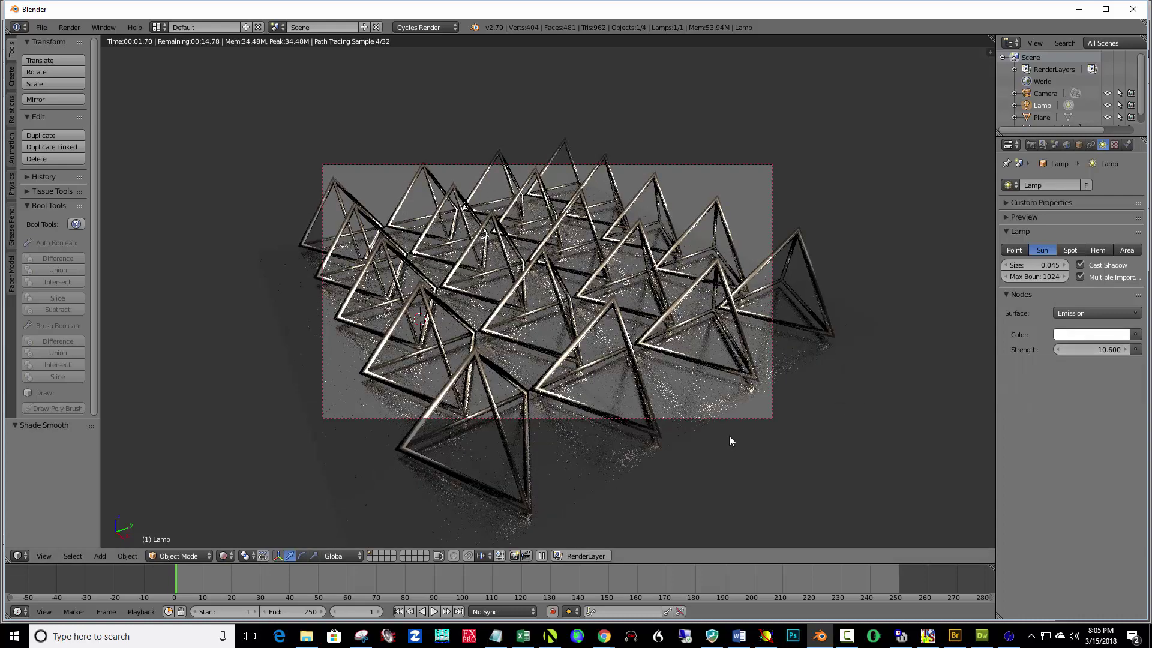
middle_drag(675, 349, 624, 333)
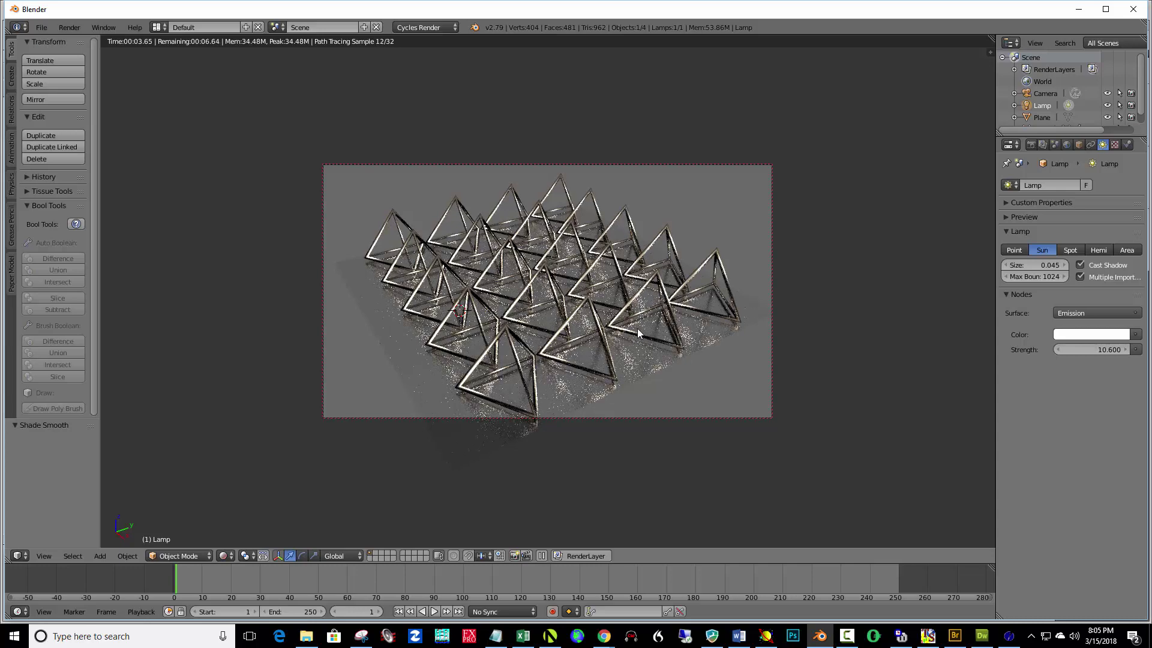
middle_drag(635, 329, 623, 325)
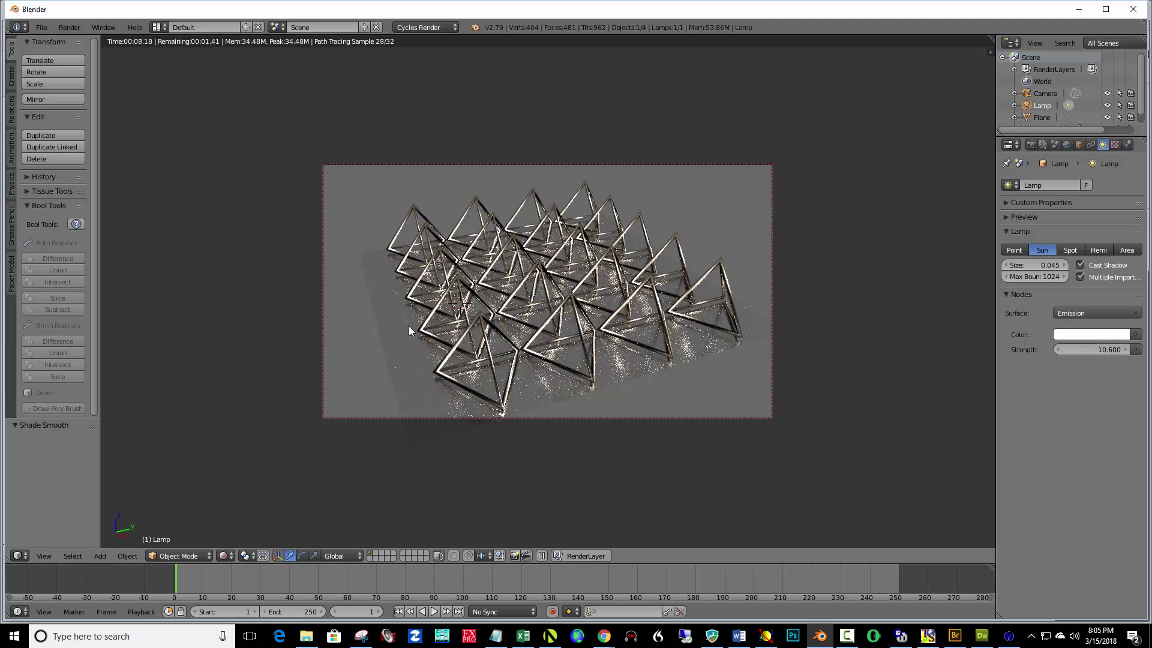
In Solid shading, select the ground plane and set its glossy roughness to 0.2.
click(231, 556)
click(242, 514)
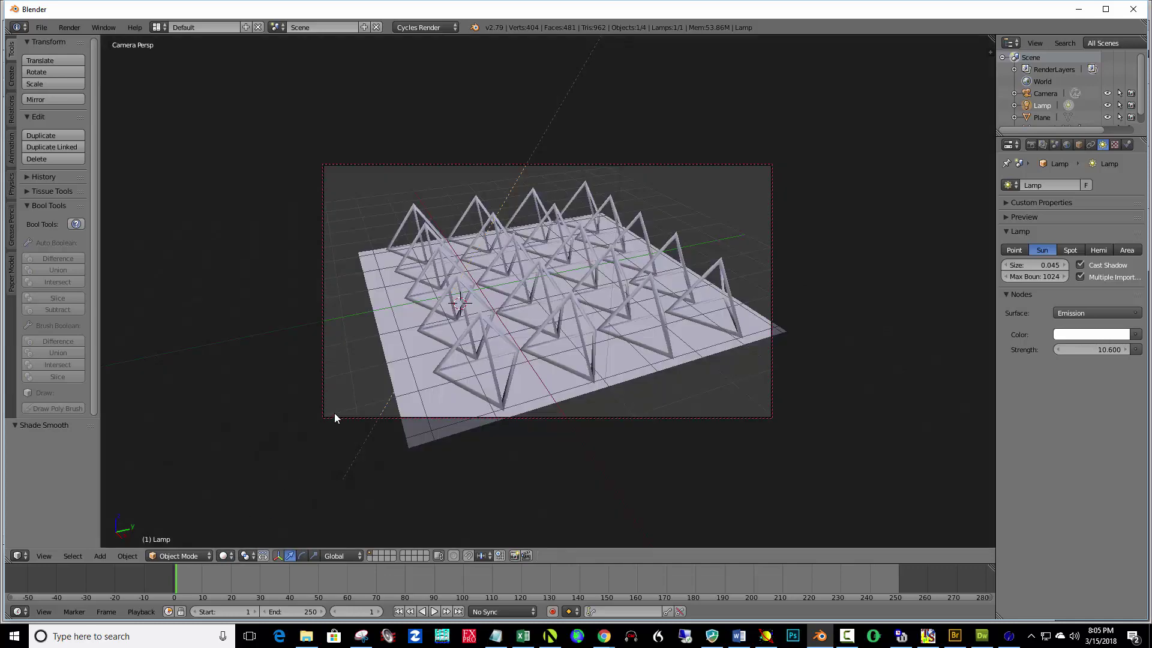
right_click(403, 360)
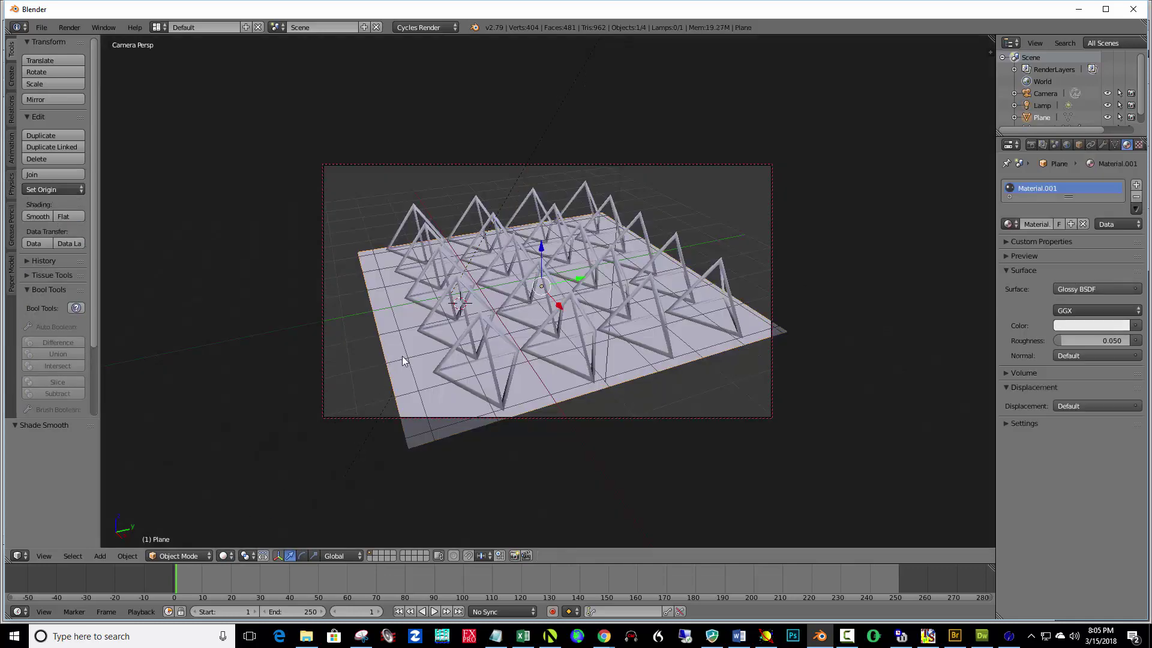
click(1091, 343)
text(.2)
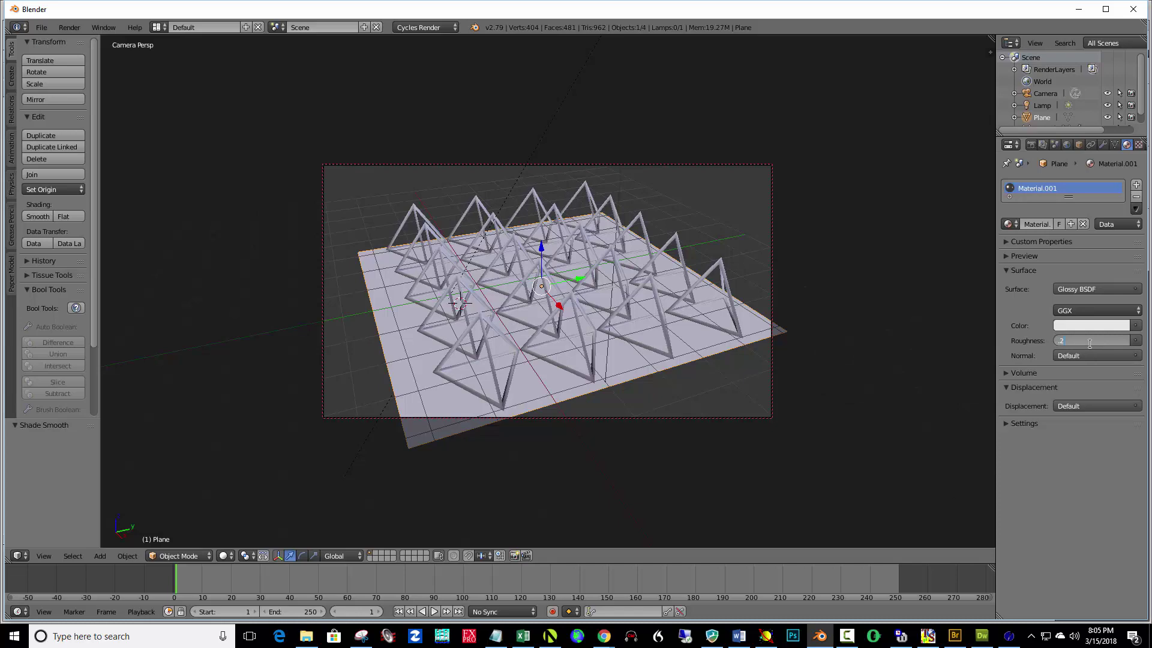
key(Return)
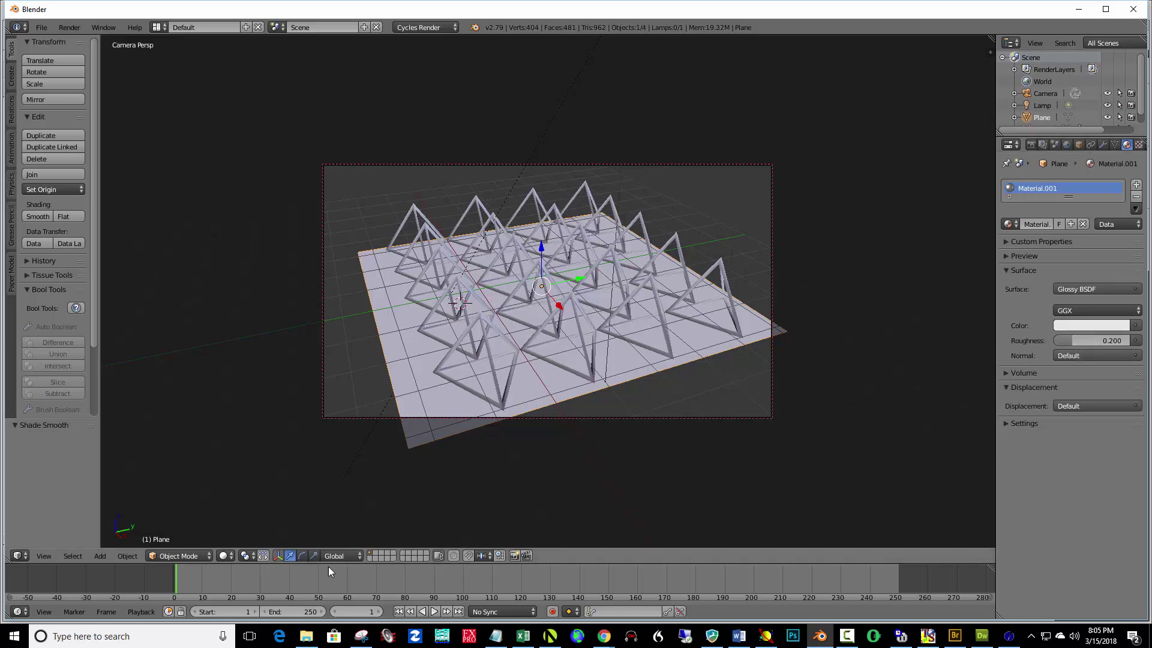
click(227, 555)
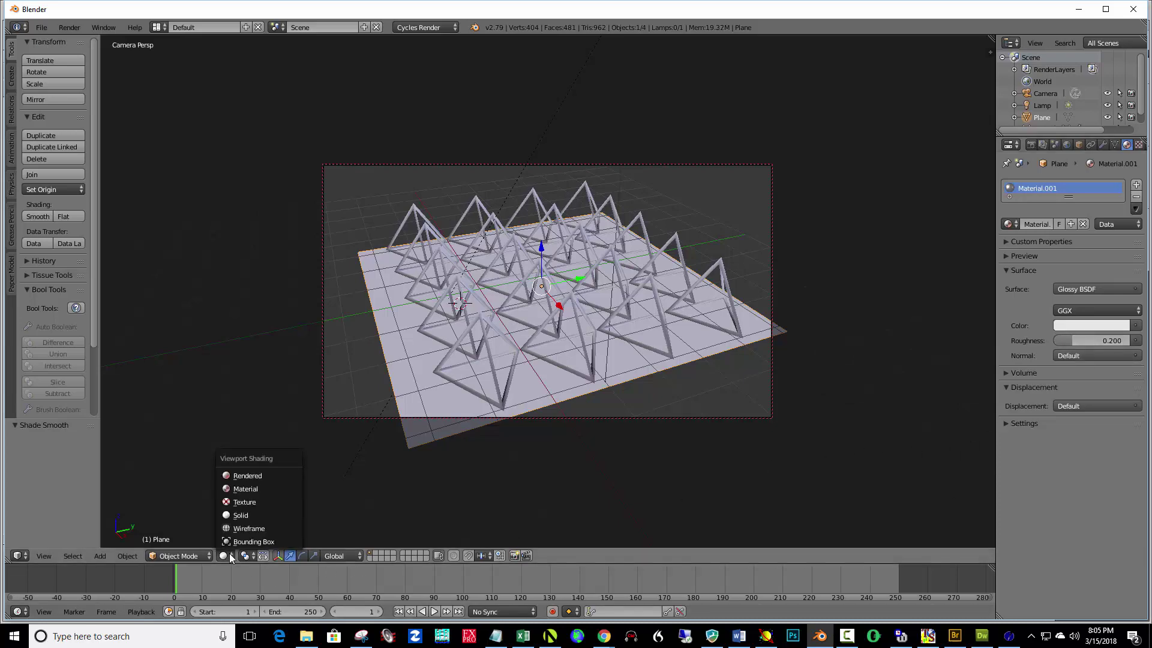
Return to Rendered preview and orbit and zoom to frame the tetrahedra grid from above.
click(246, 475)
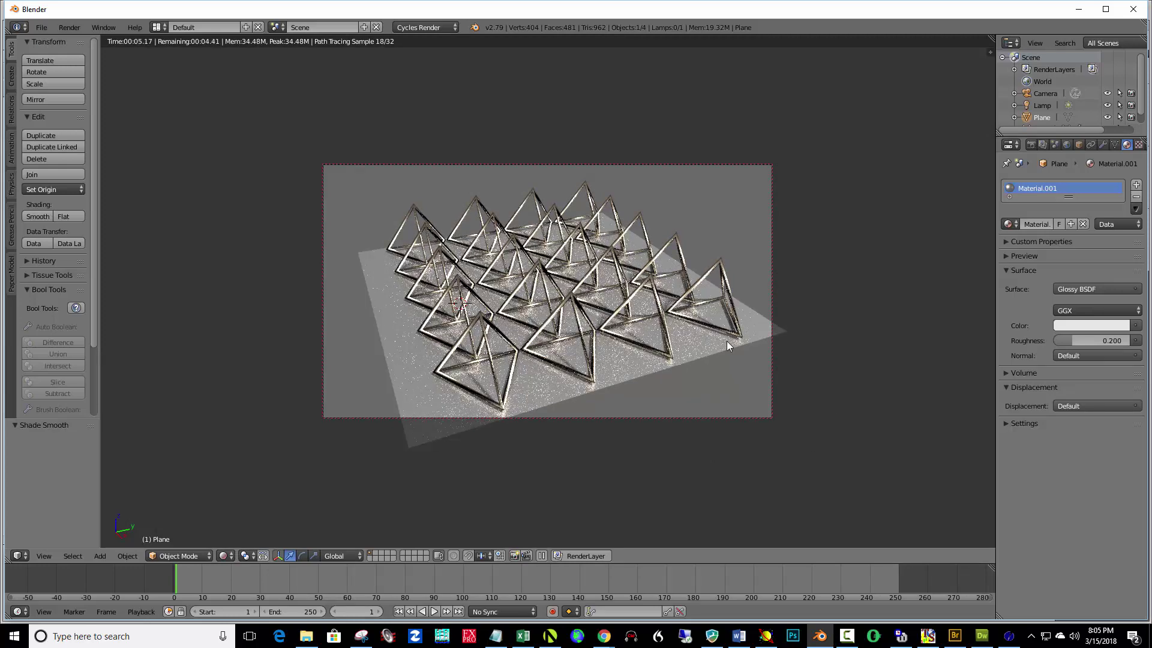
right_click(699, 359)
middle_drag(687, 361, 665, 372)
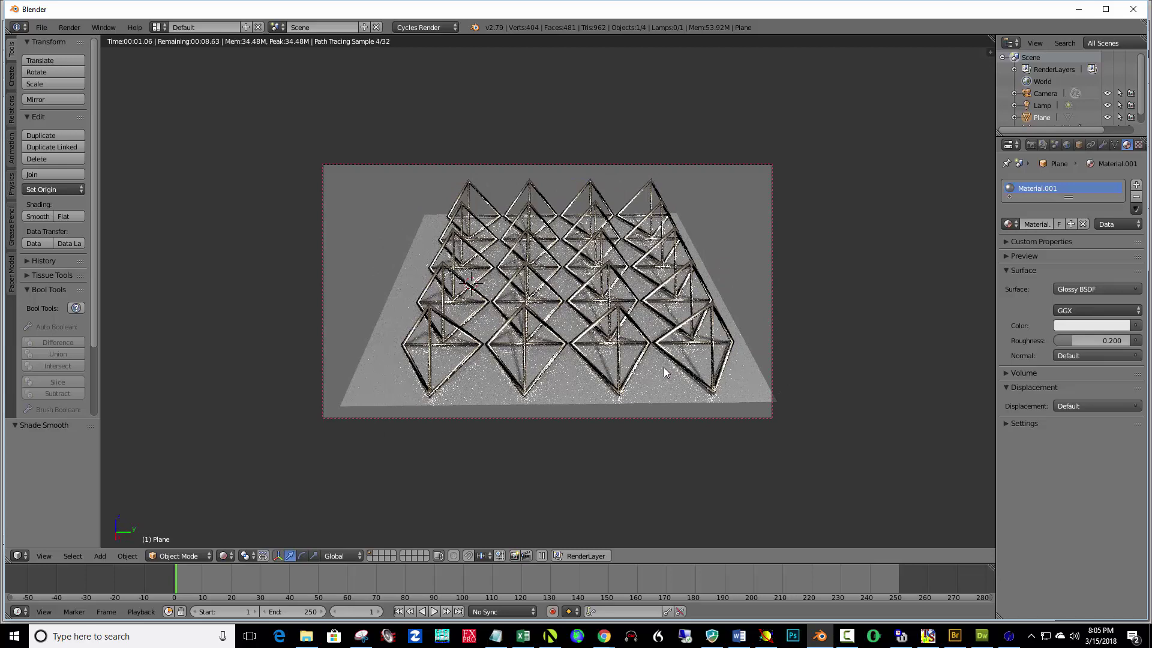
middle_drag(663, 372, 562, 270)
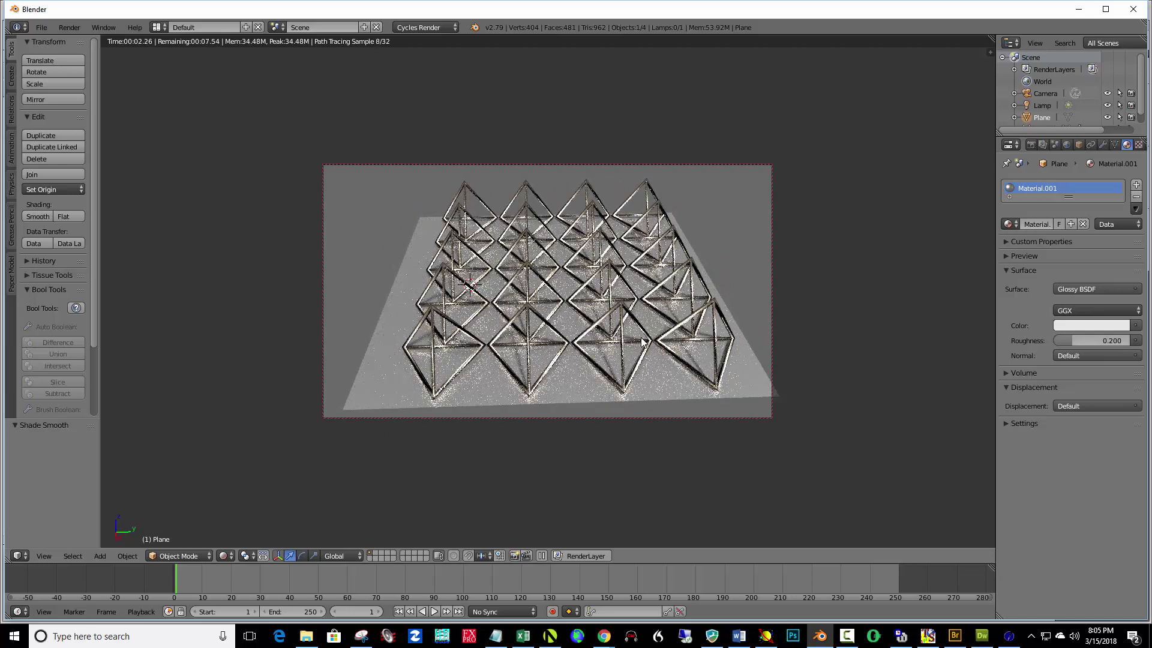
middle_drag(642, 339, 693, 315)
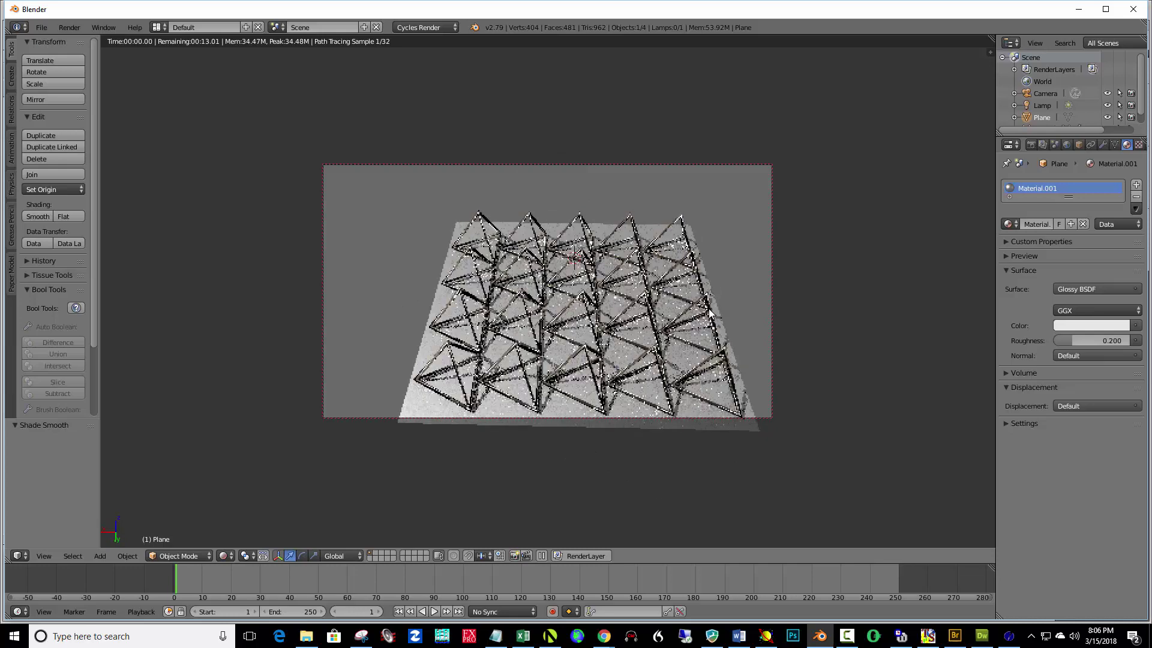
scroll(694, 333, up, 2)
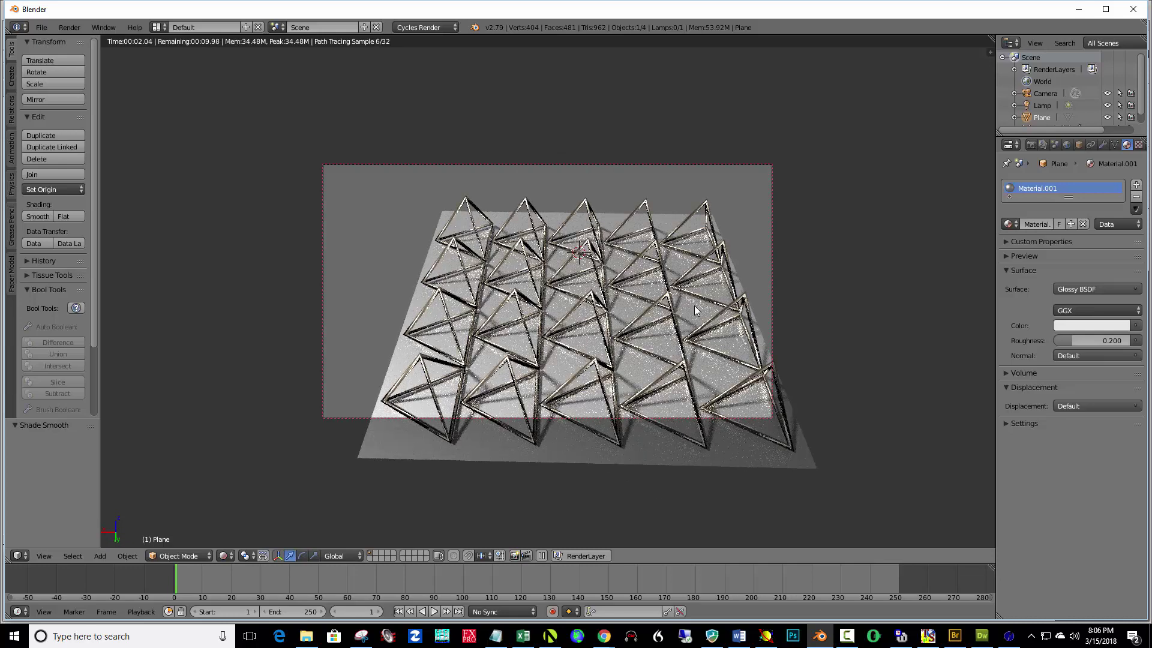
middle_drag(690, 286, 664, 251)
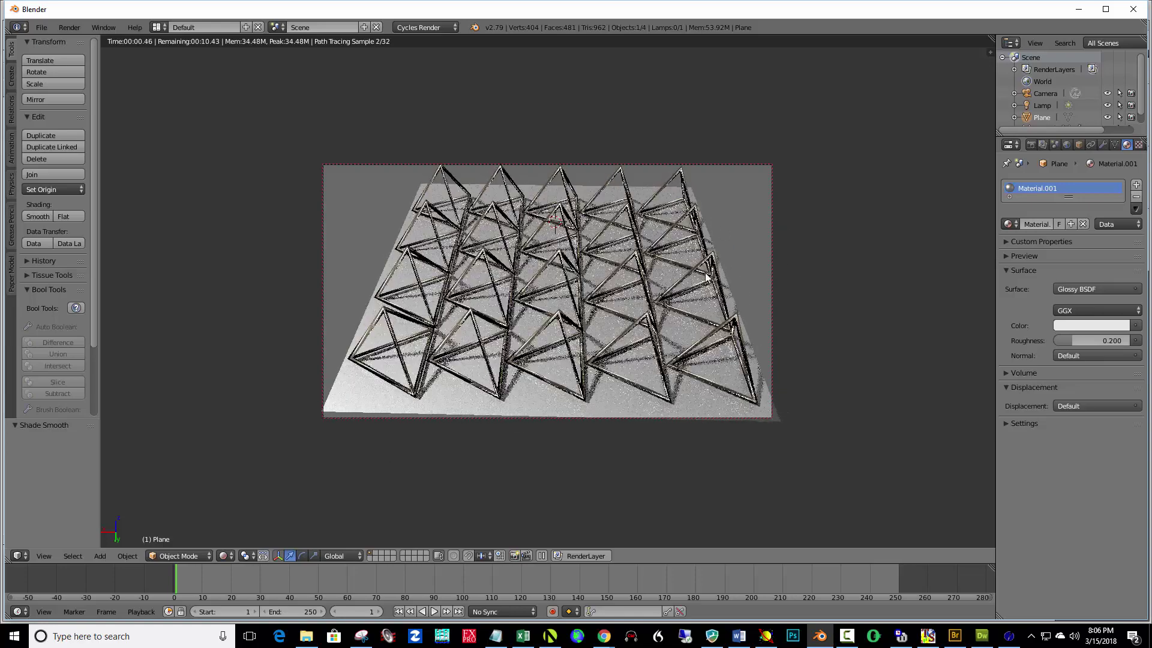
Set render resolution to 1624 × 1080 at 100% and nudge the camera to reframe the grid.
click(1032, 145)
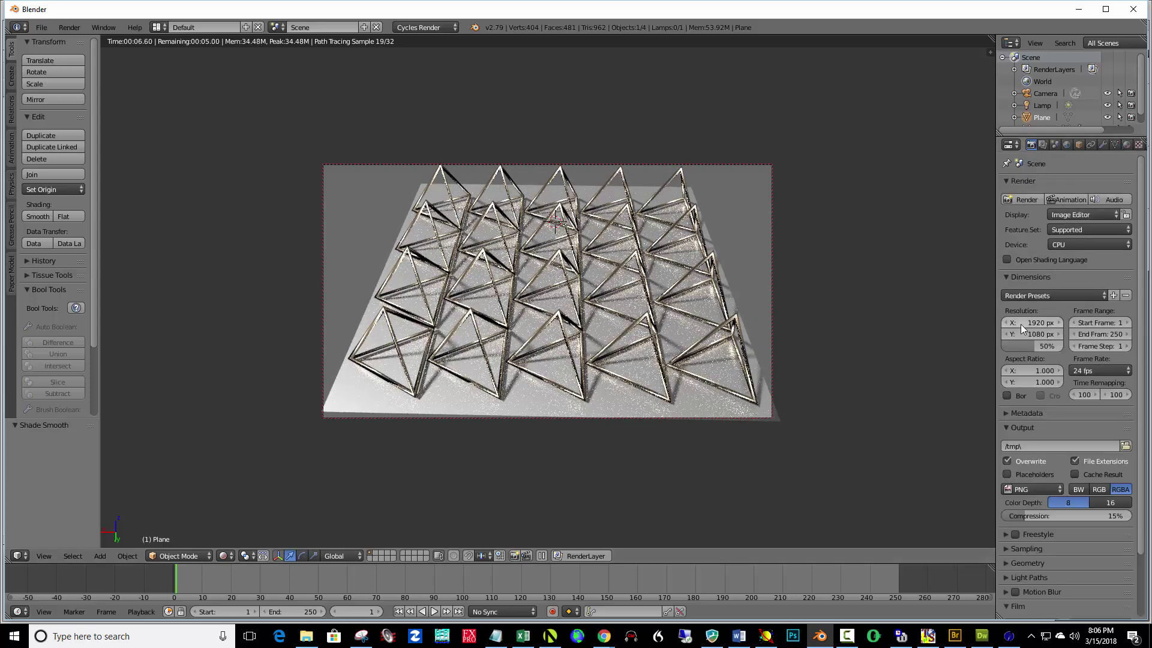
drag(1038, 325, 919, 325)
drag(1047, 346, 1081, 347)
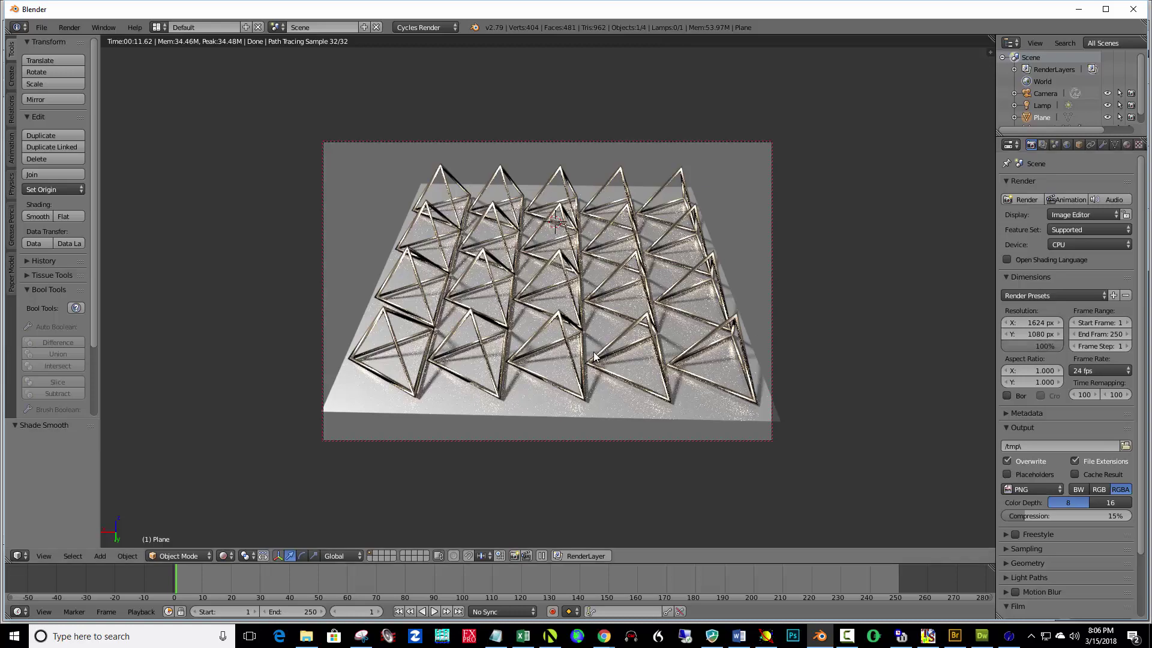
middle_drag(595, 358, 627, 358)
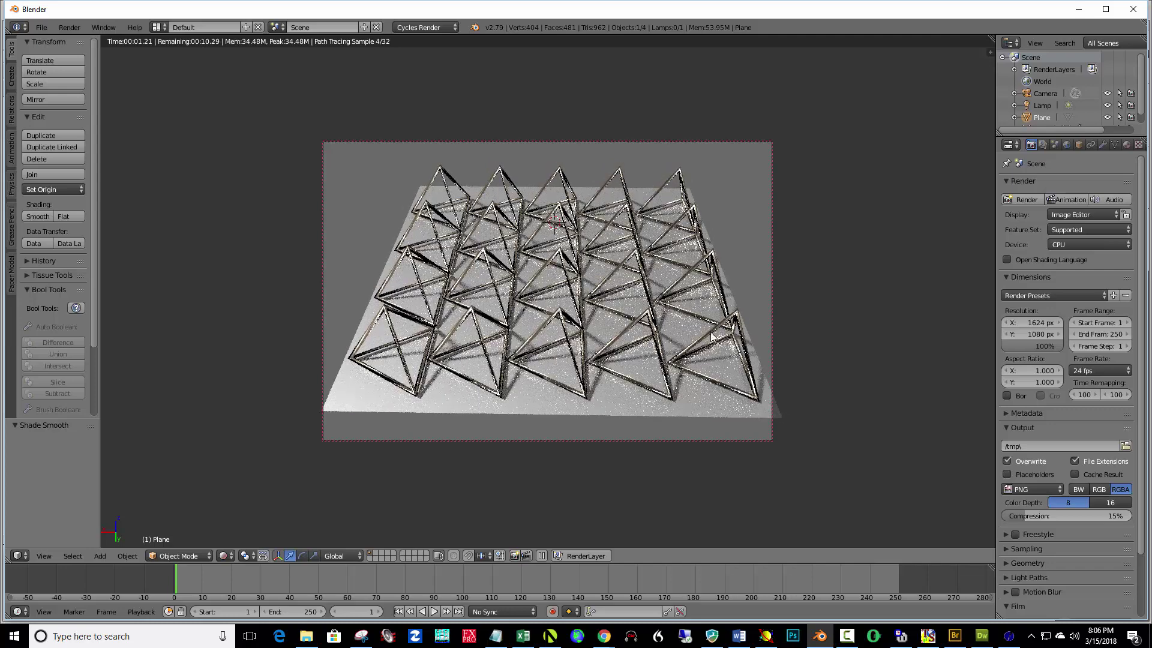
Darken the World background colour by dragging its value to about 0.119.
click(1068, 146)
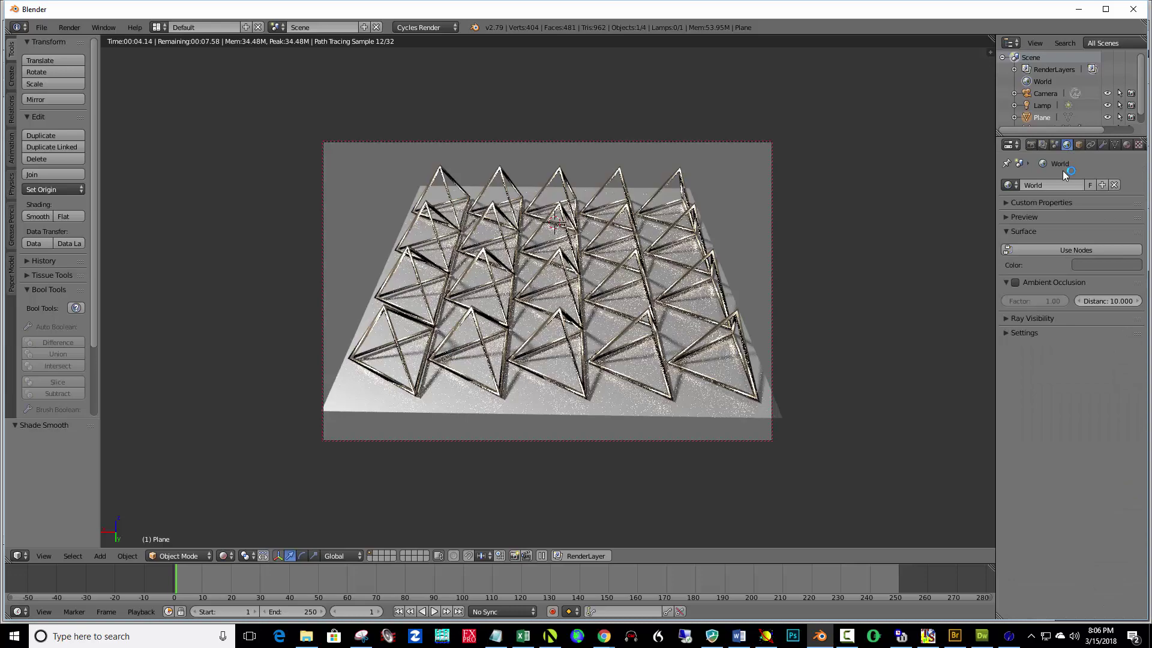
click(1090, 265)
mouse_move(1136, 179)
mouse_down()
mouse_move(1130, 159)
mouse_move(1131, 179)
mouse_up()
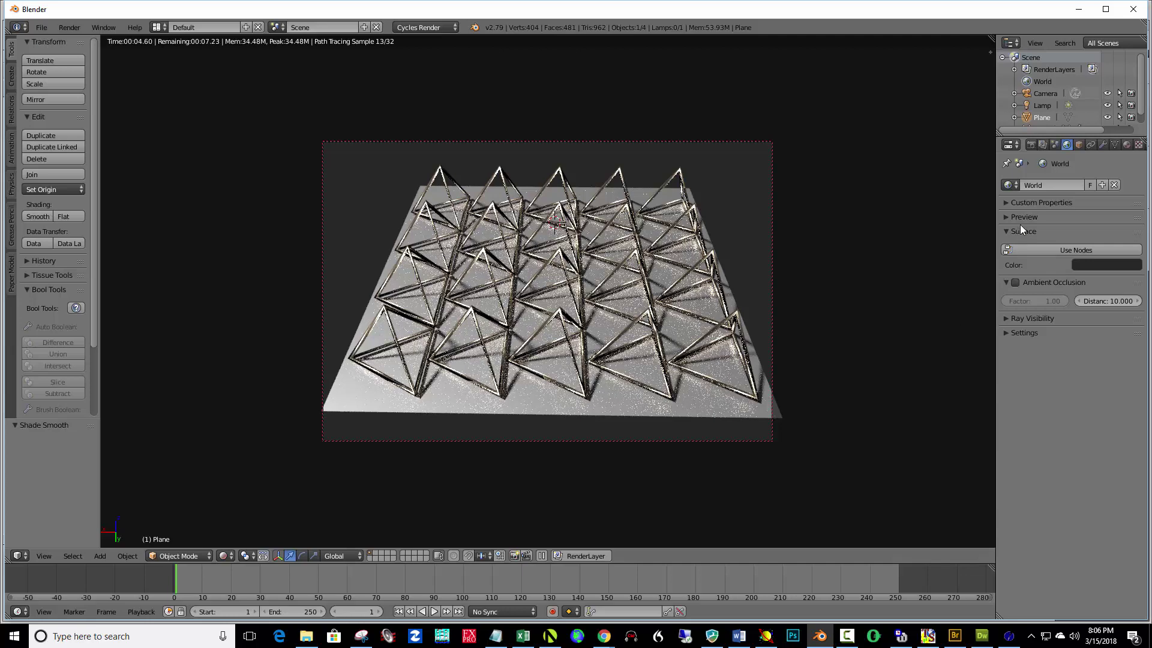
Raise the final Render samples in the Sampling panel from 128 to 250.
click(1033, 145)
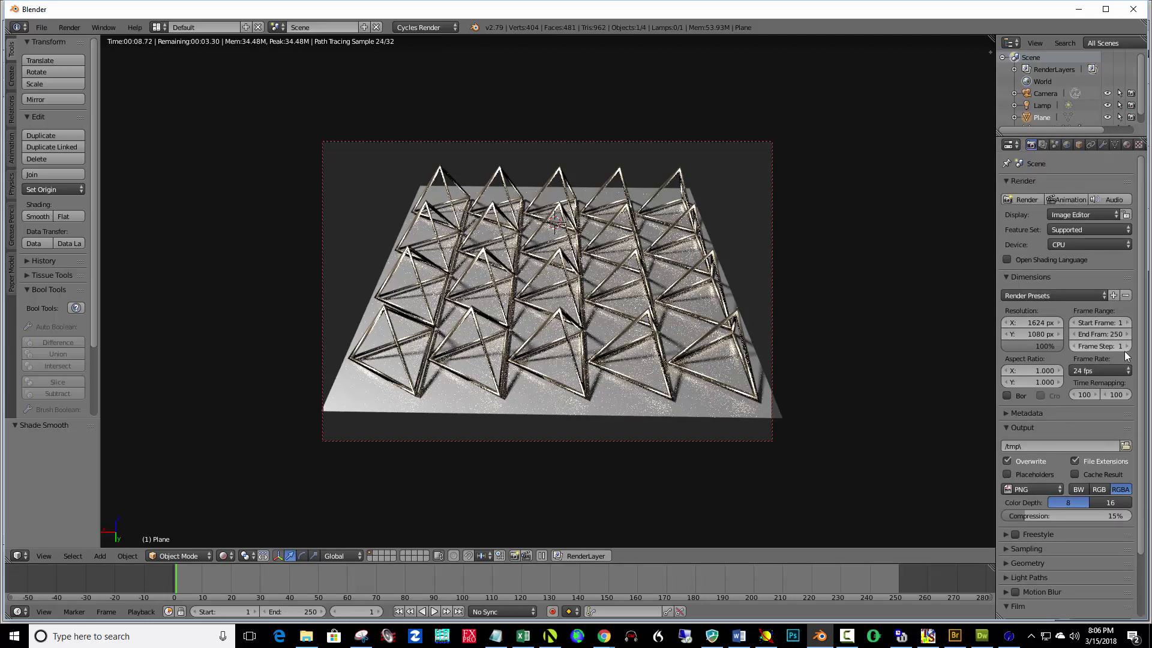
click(1017, 605)
scroll(1053, 558, down, 3)
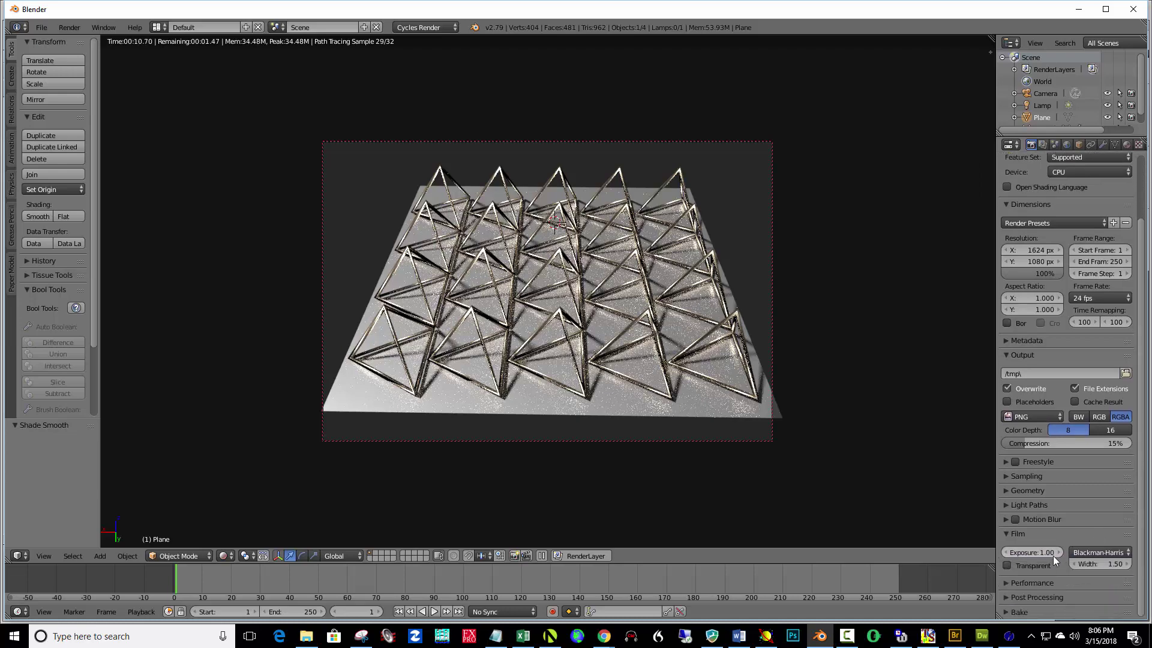
click(1008, 475)
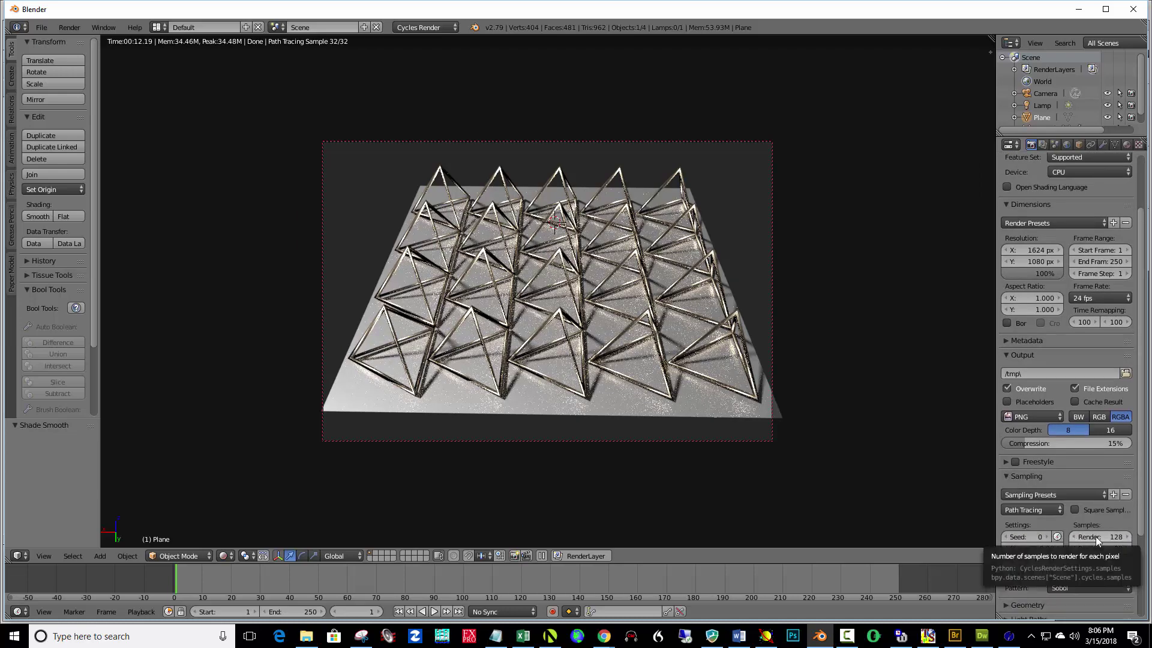
text(250)
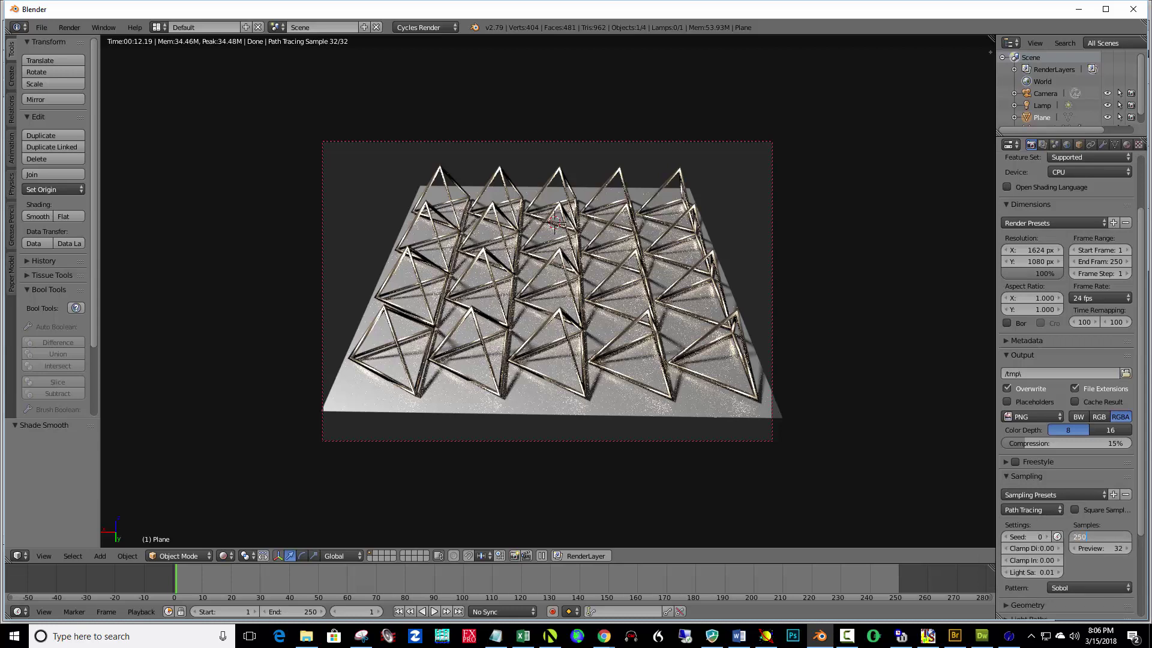
key(Return)
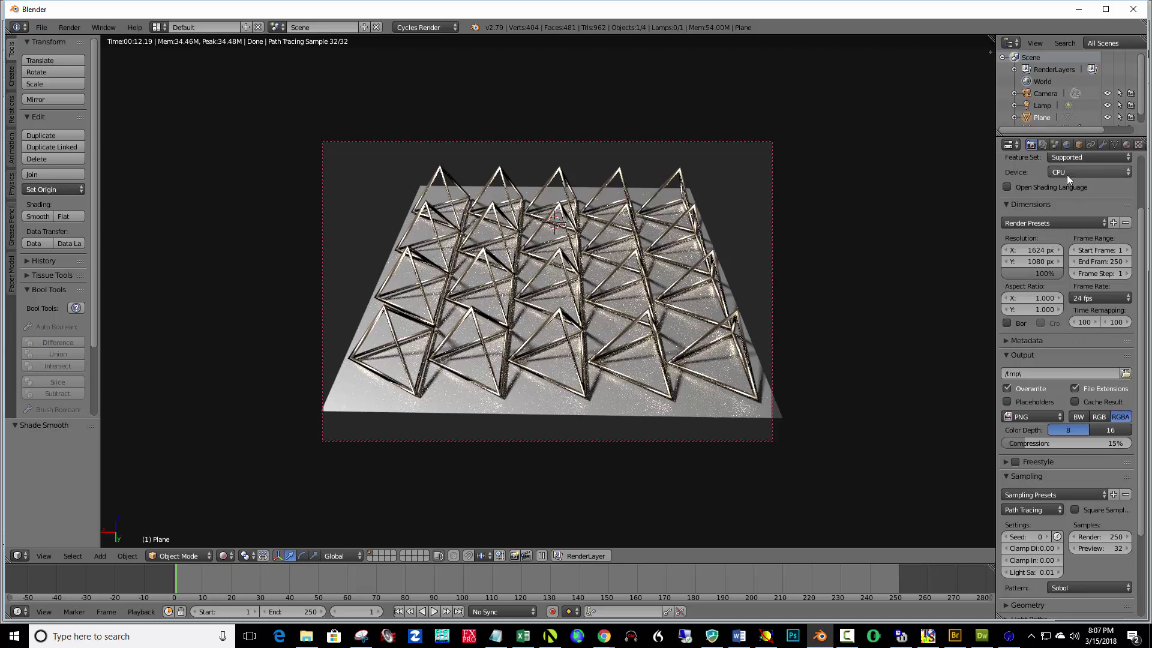
click(1043, 144)
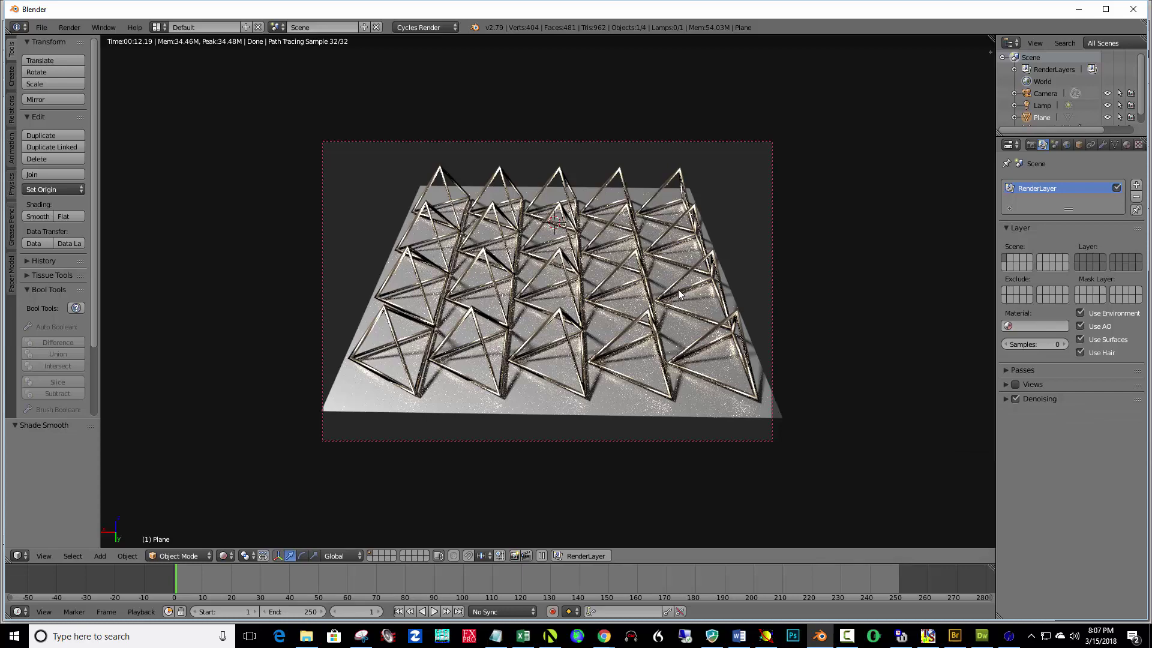
Render the final image with F12 and, once finished, bring up the Save As Image browser.
key(F12)
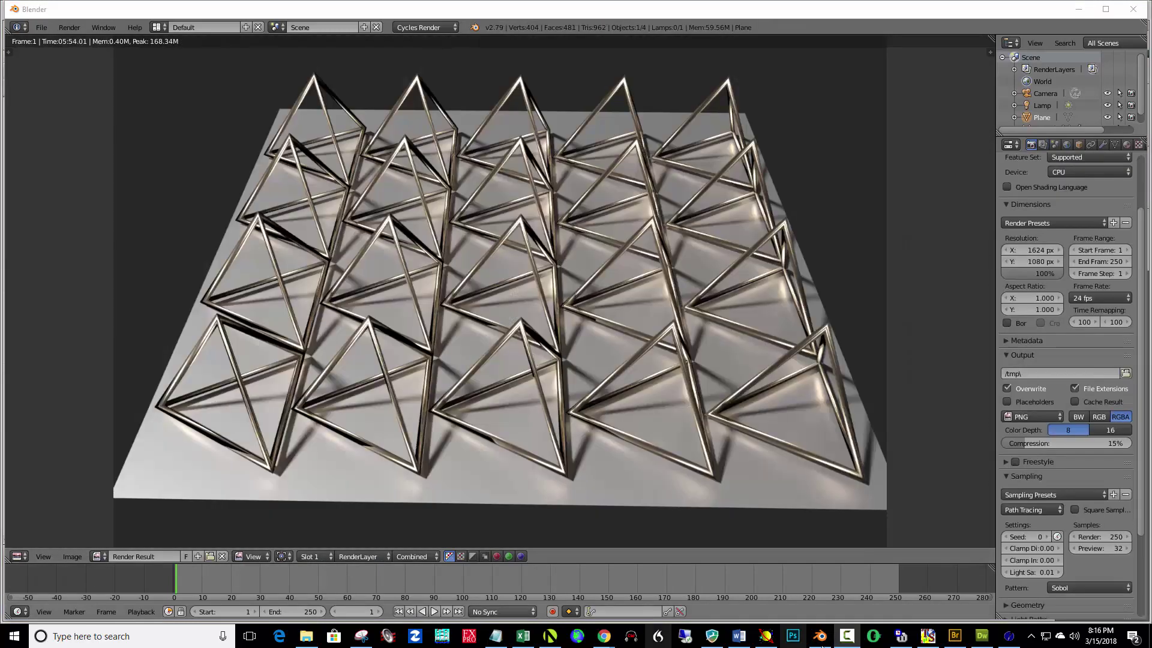
mouse_move(819, 636)
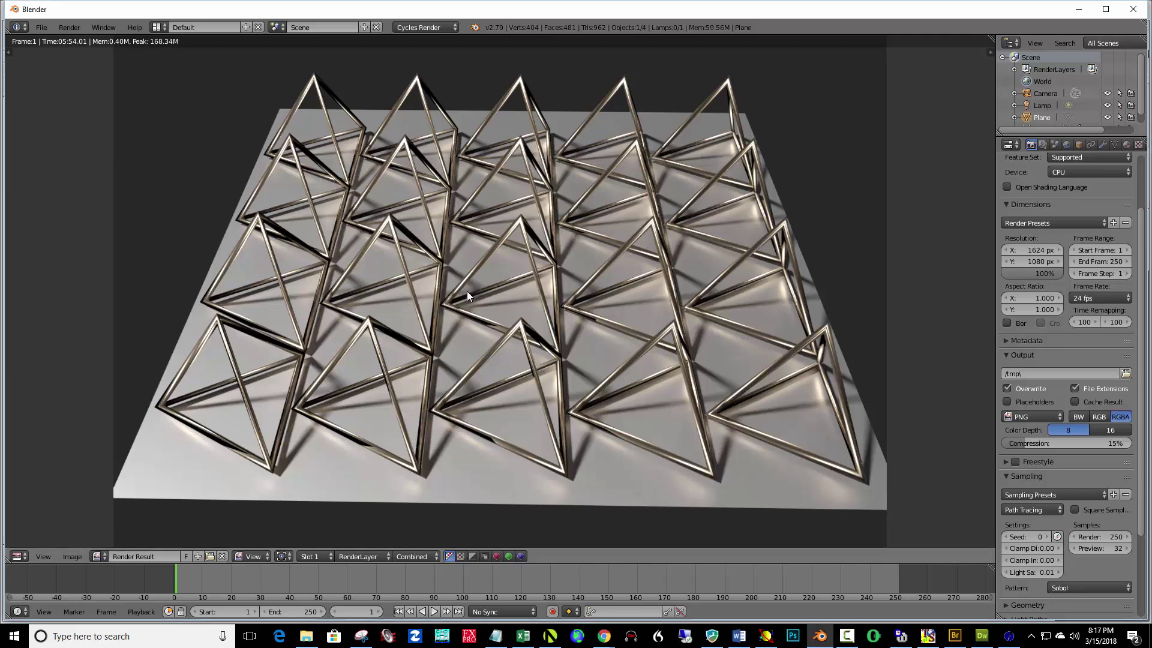
key(F3)
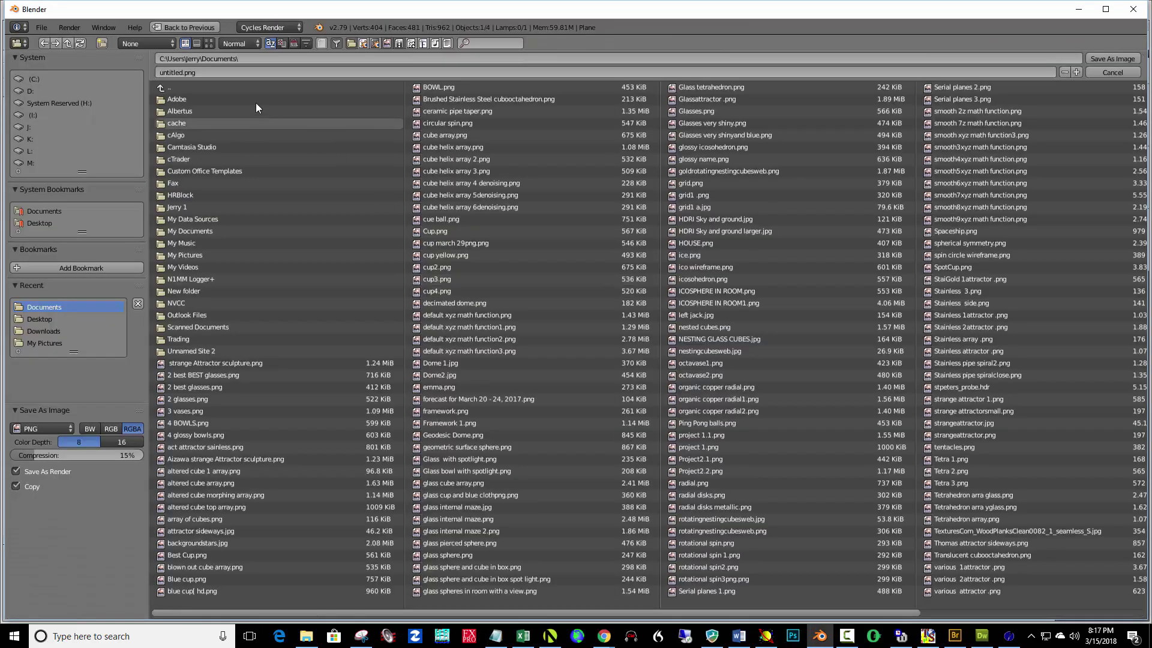
Replace untitled.png with 'tetra array' and save the render as PNG in Documents.
click(181, 73)
drag(181, 72, 96, 62)
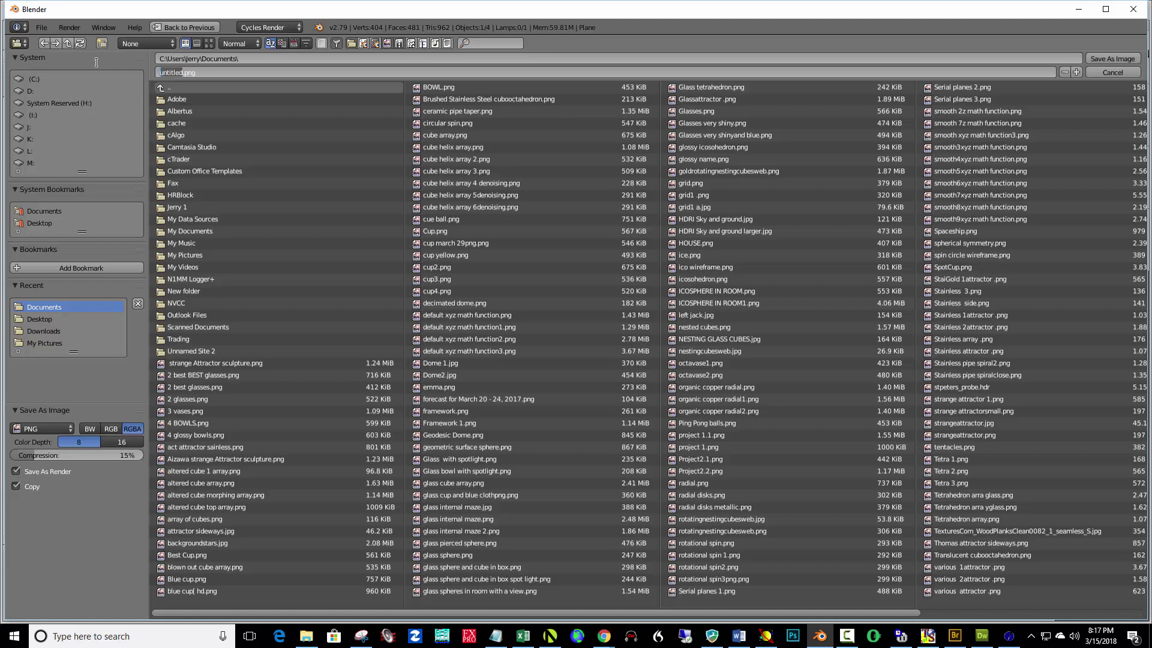
key(Escape)
key(t)
key(t)
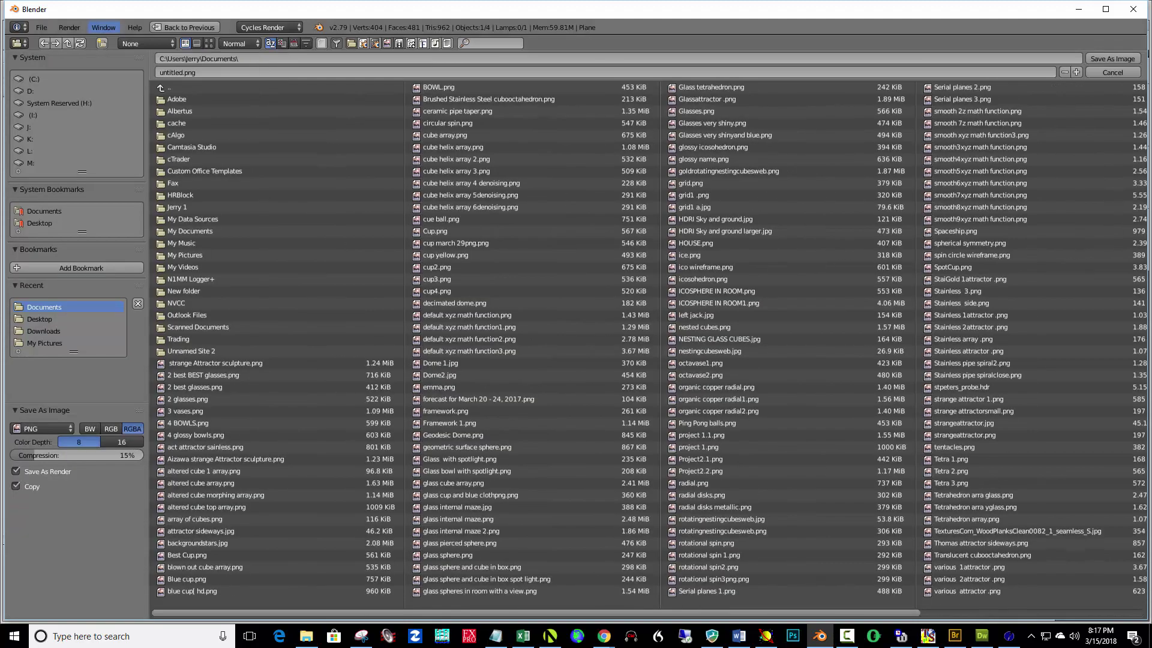
key(space)
text(array)
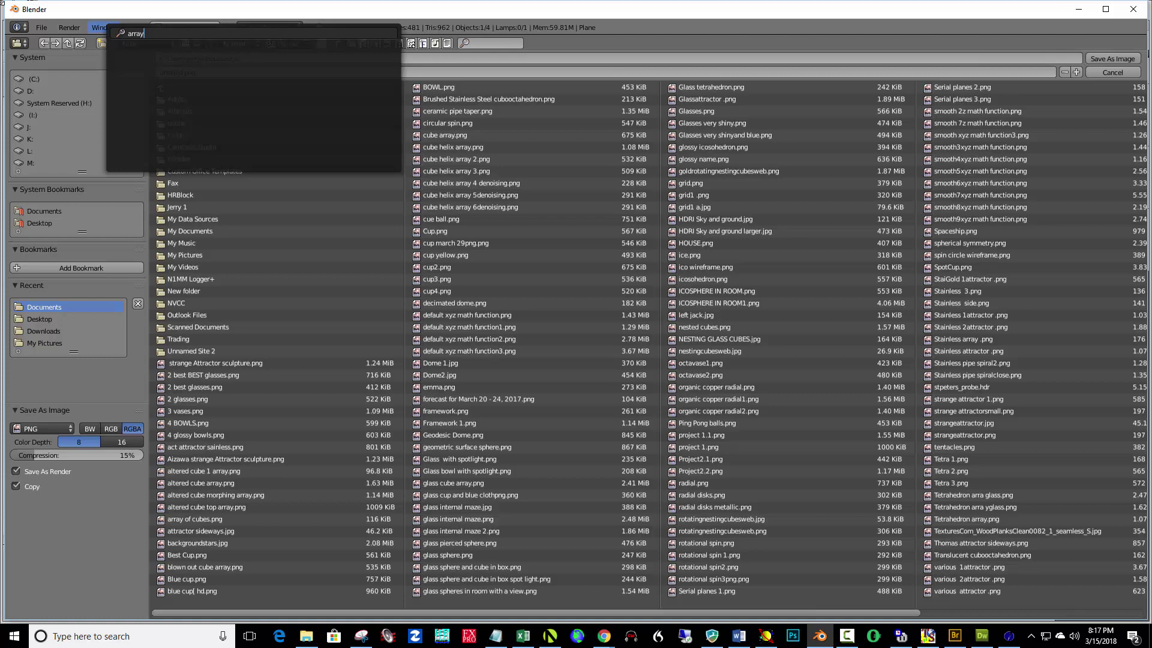
key(Escape)
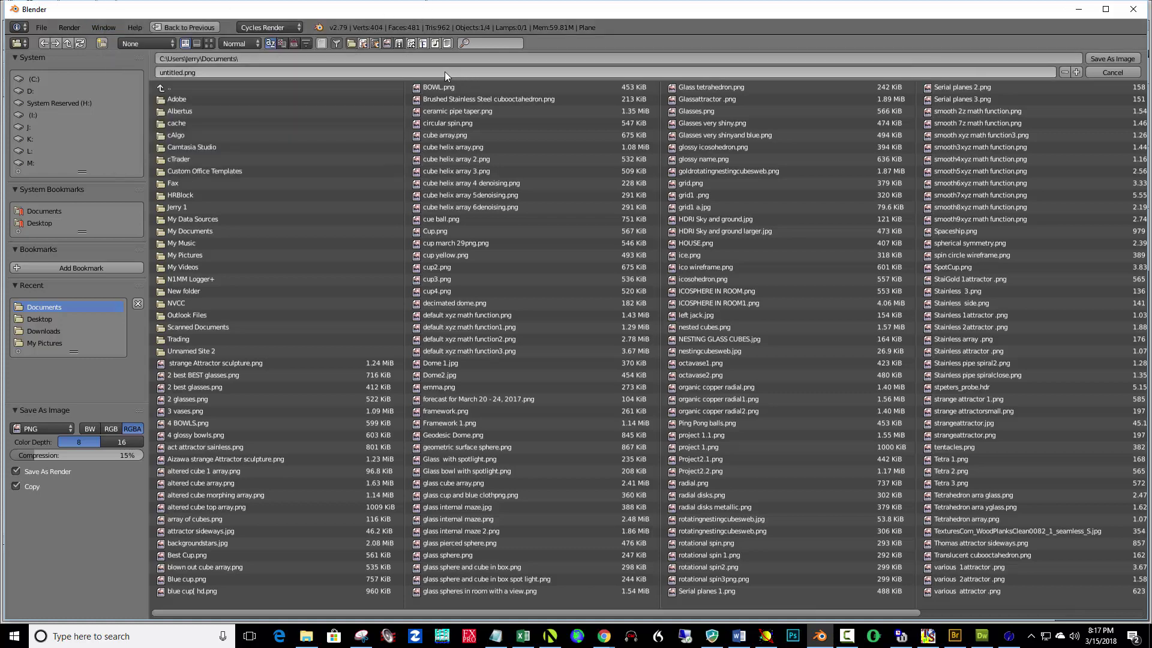
click(179, 71)
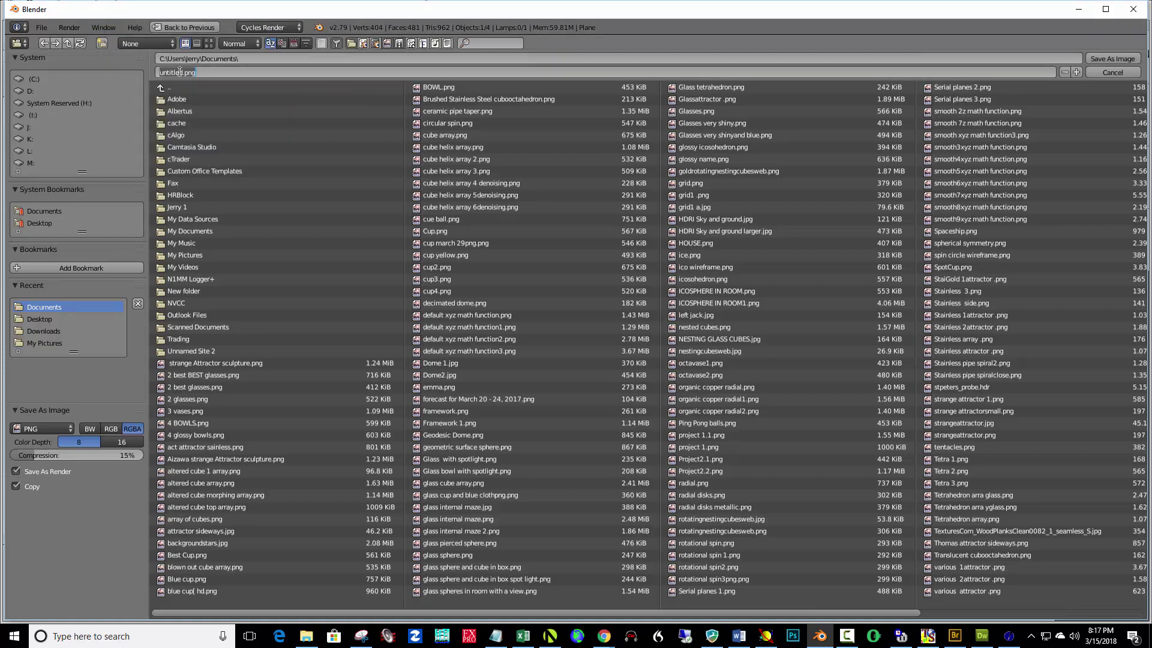
key(BackSpace)
text(tetra array)
click(1112, 60)
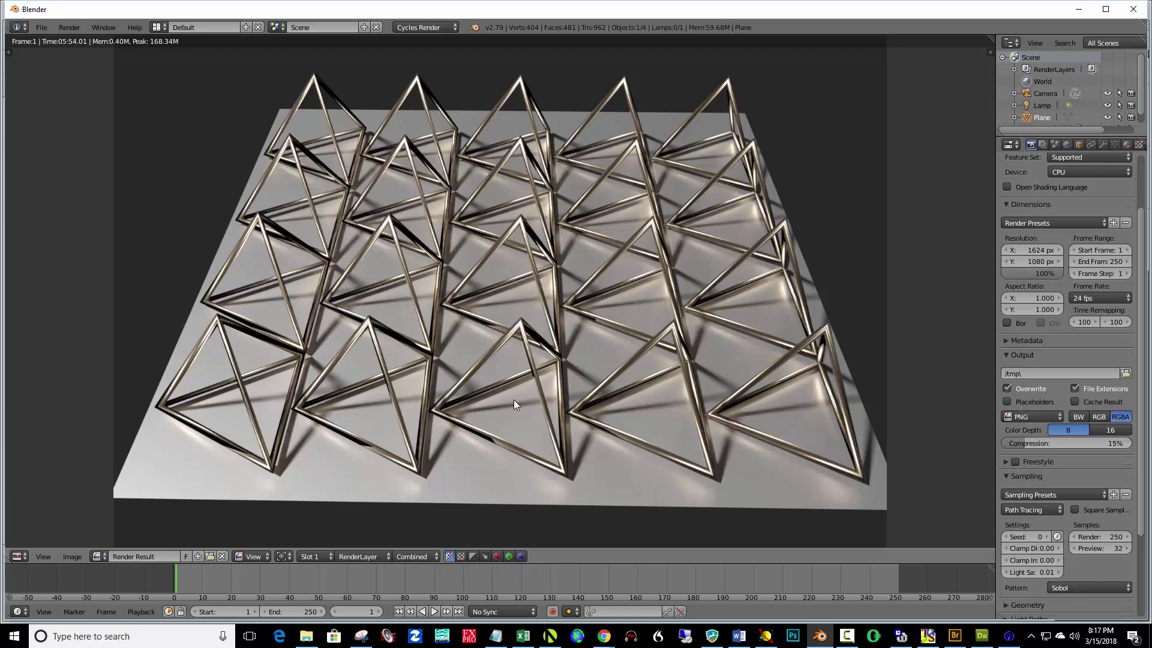
Return from the render to a free perspective view and choose File > New.
key(Escape)
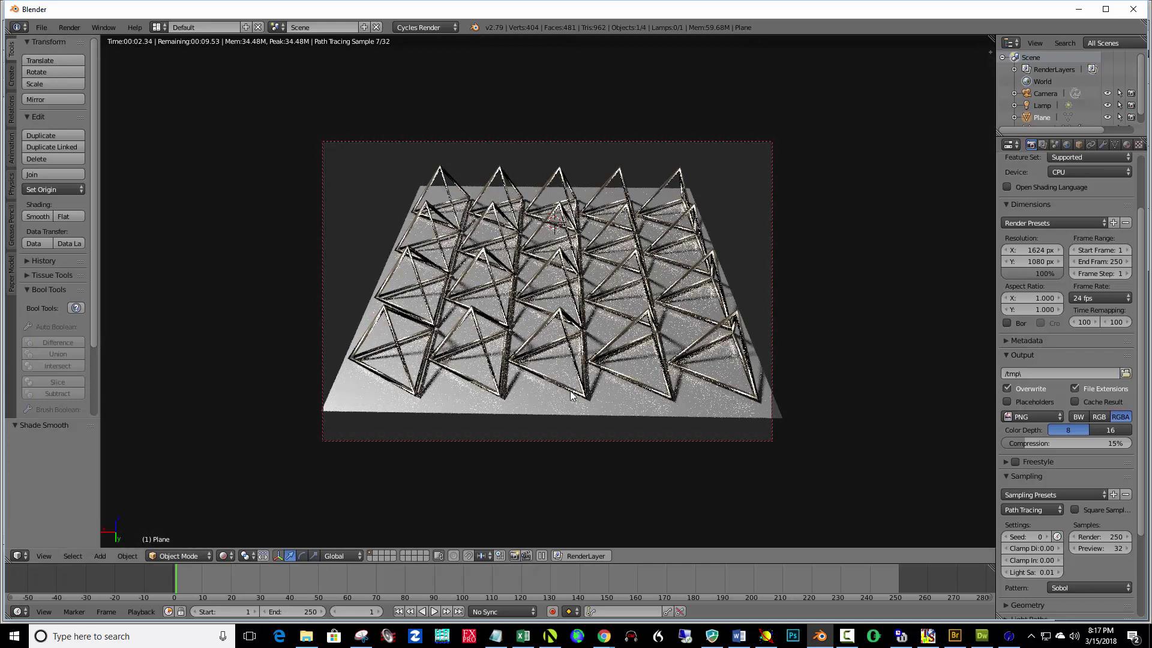
key(KP_0)
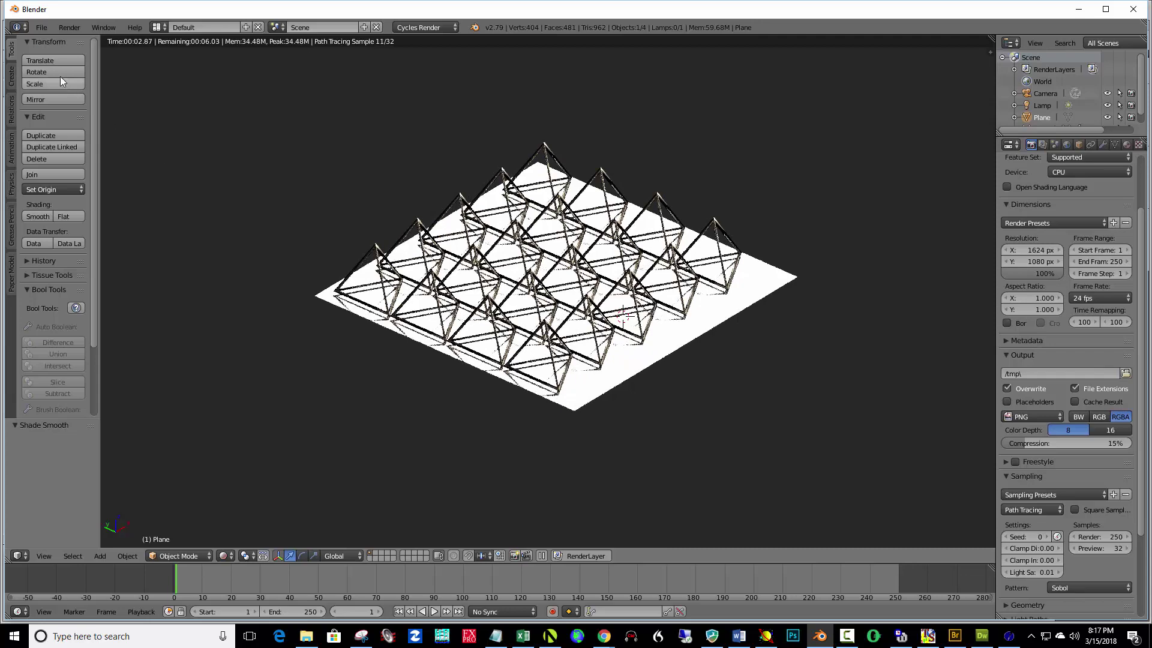
click(42, 31)
click(46, 42)
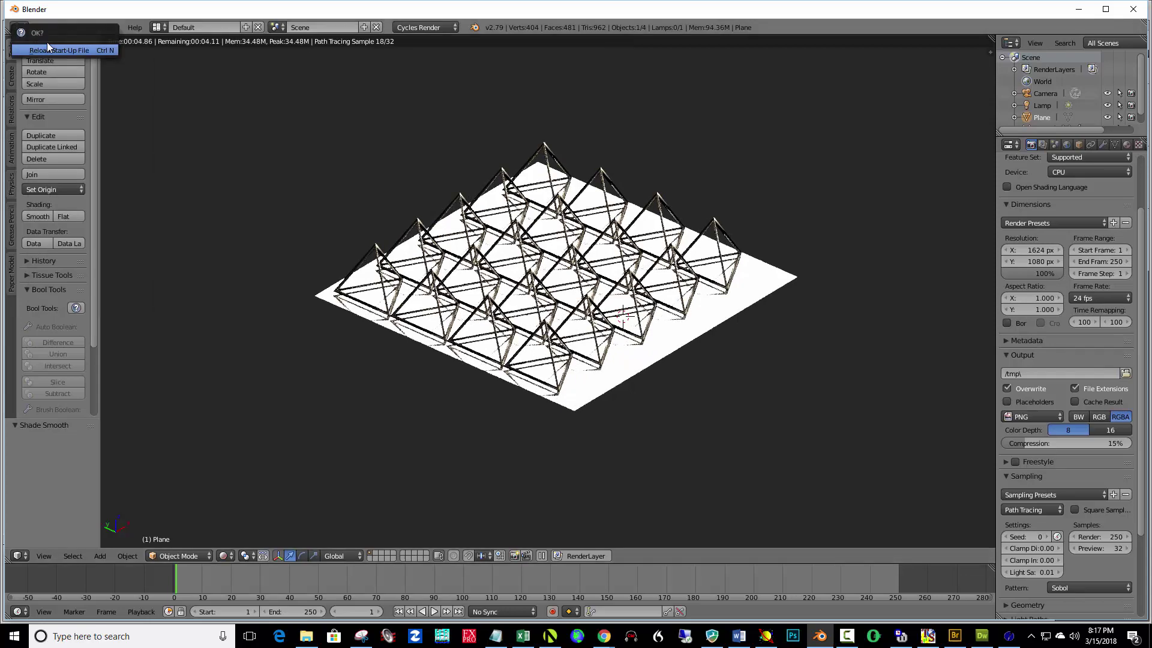
Reload the start-up scene and give the cube a 0.1223-thick Wireframe modifier with smooth shading.
click(48, 51)
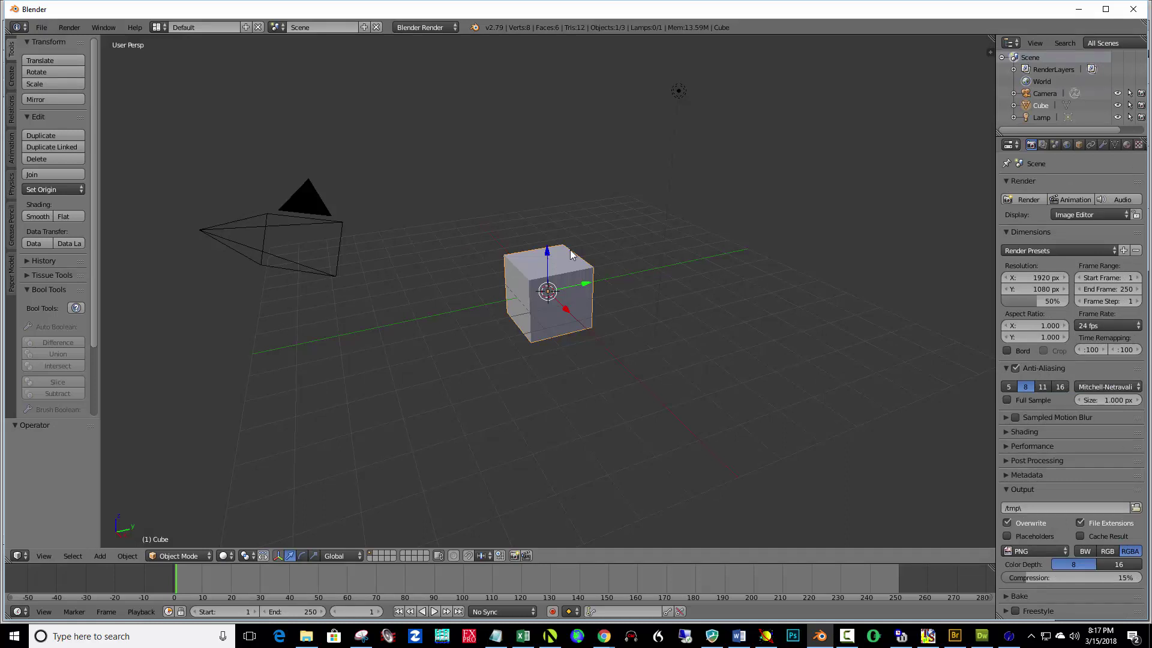
click(1099, 141)
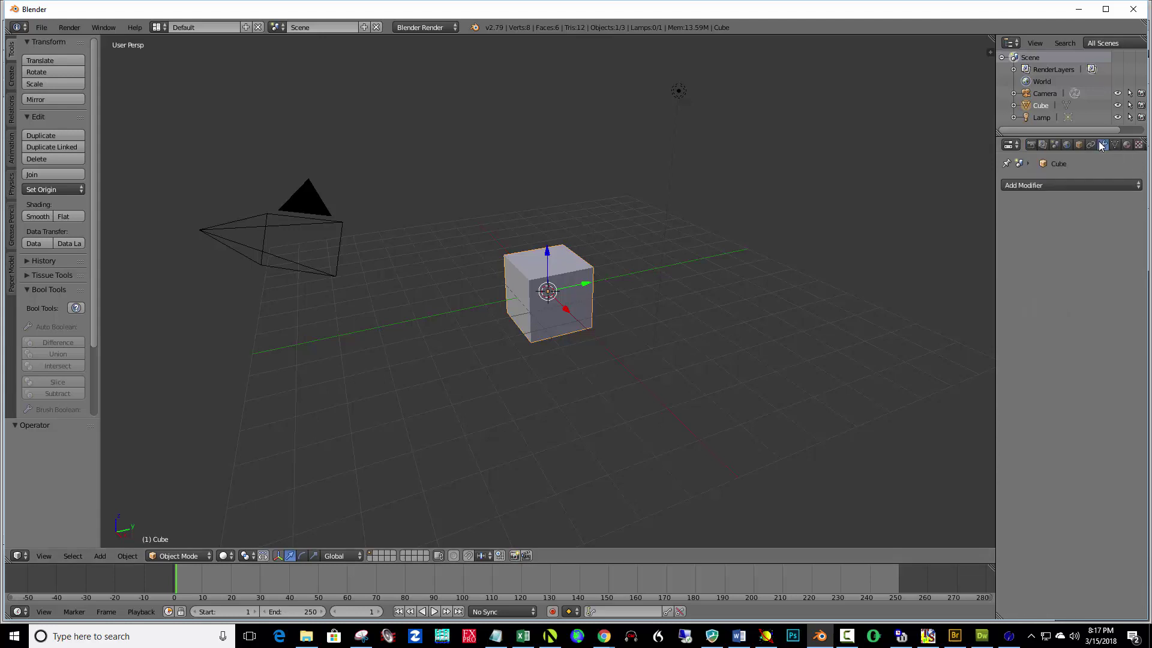
click(1074, 183)
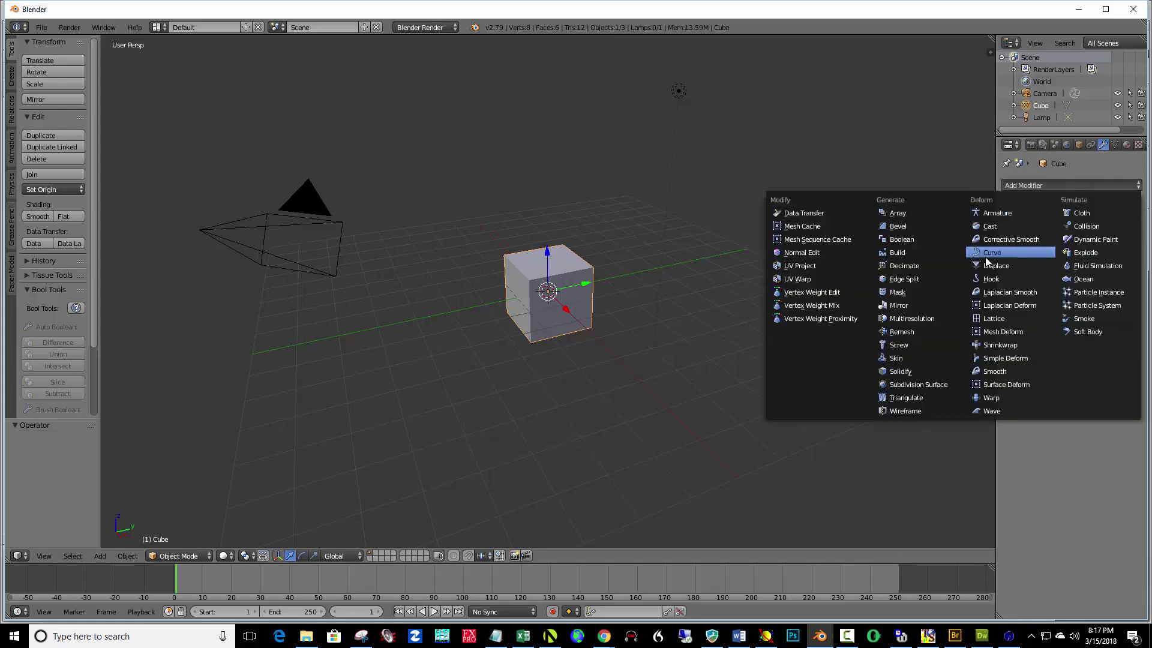
click(916, 411)
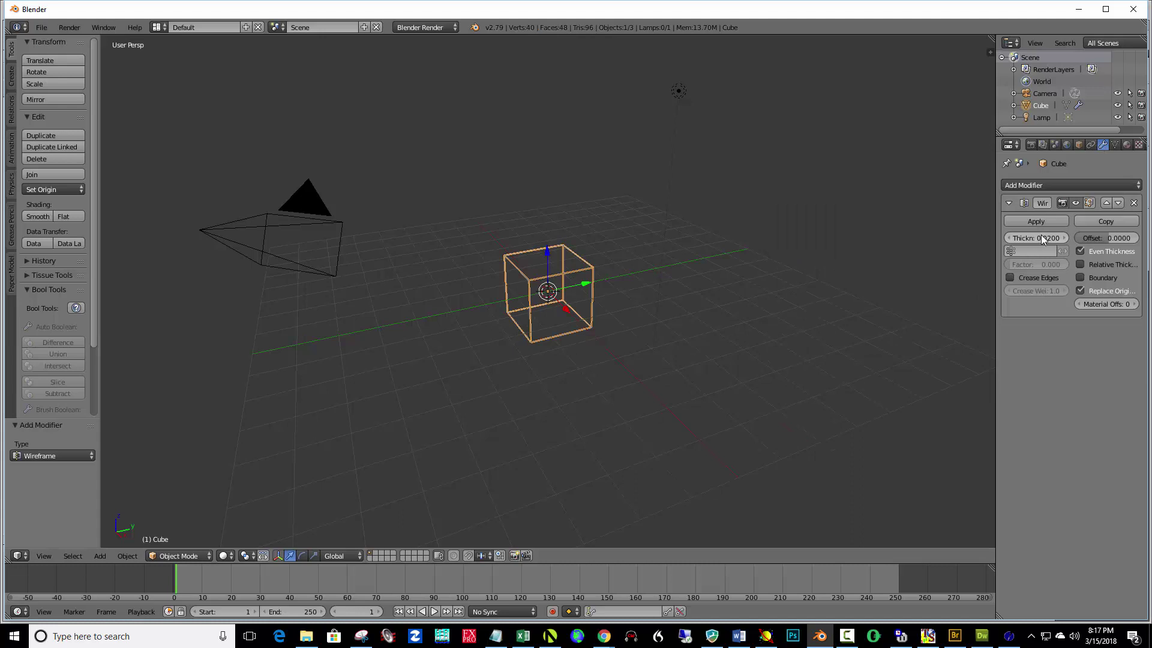
drag(1036, 238, 1051, 238)
scroll(664, 258, up, 5)
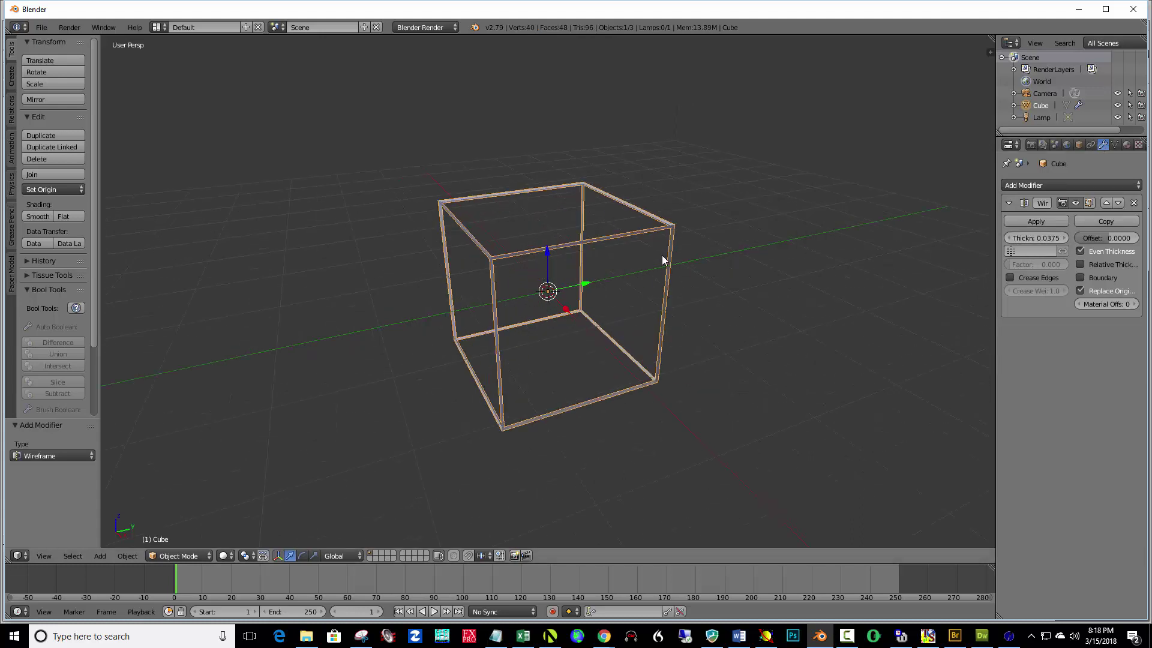
drag(1032, 236, 1101, 236)
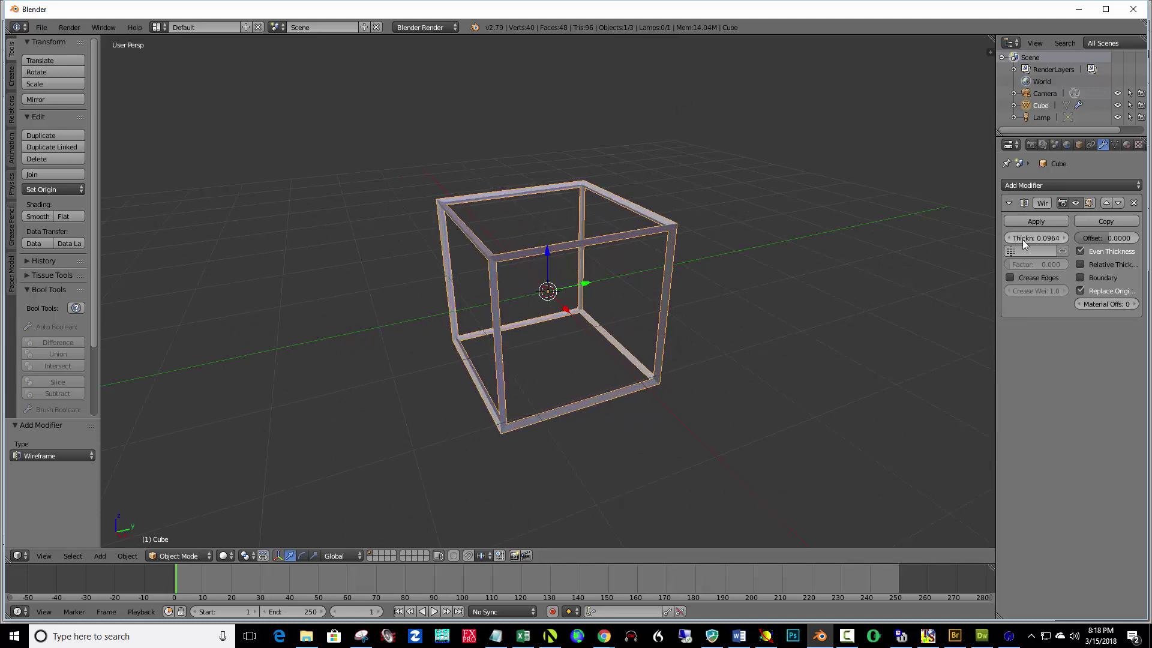
click(41, 218)
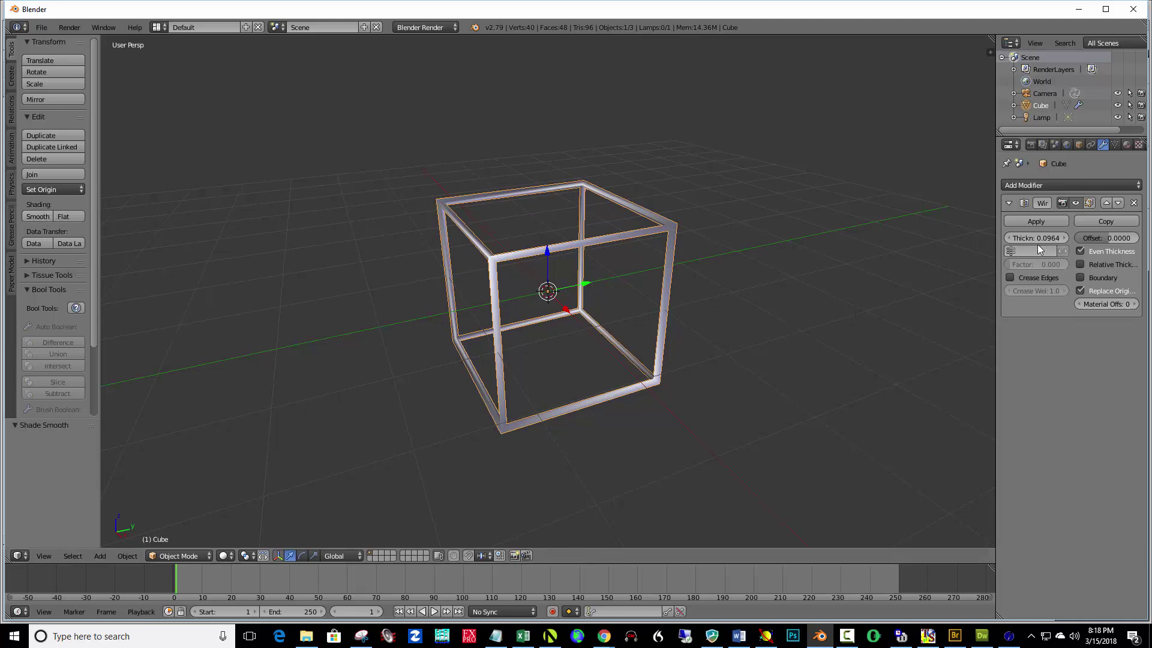
drag(1036, 237, 724, 239)
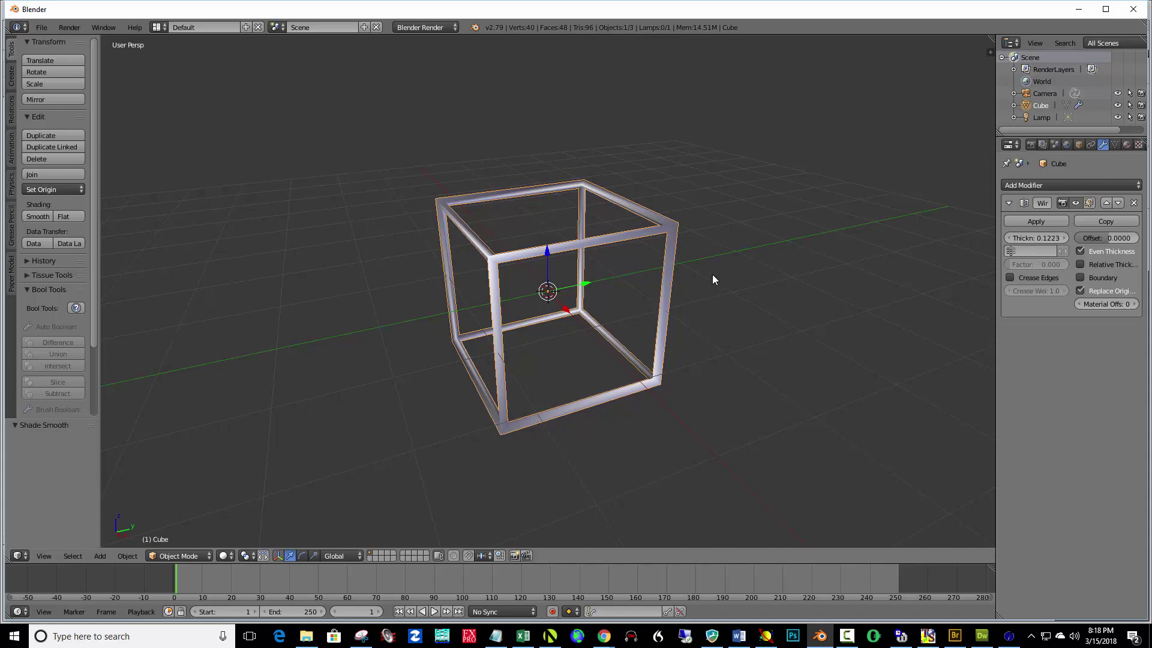
In top orthographic view, rotate the cube 45.6° and apply its Wireframe modifier.
key(KP_7)
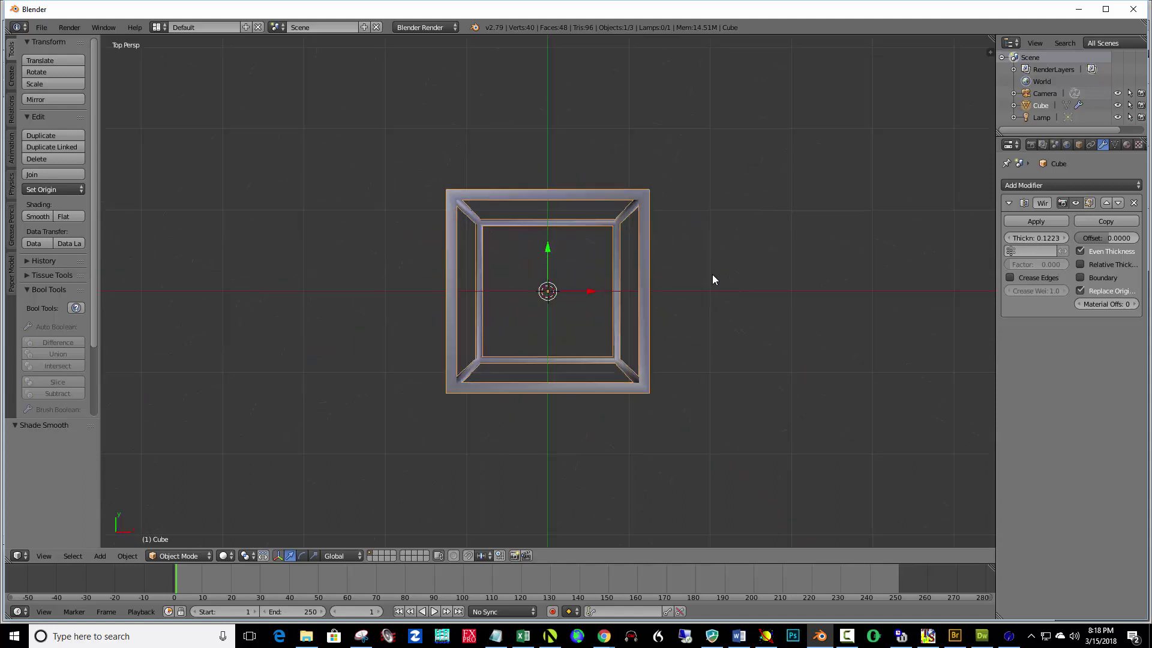
key(KP_5)
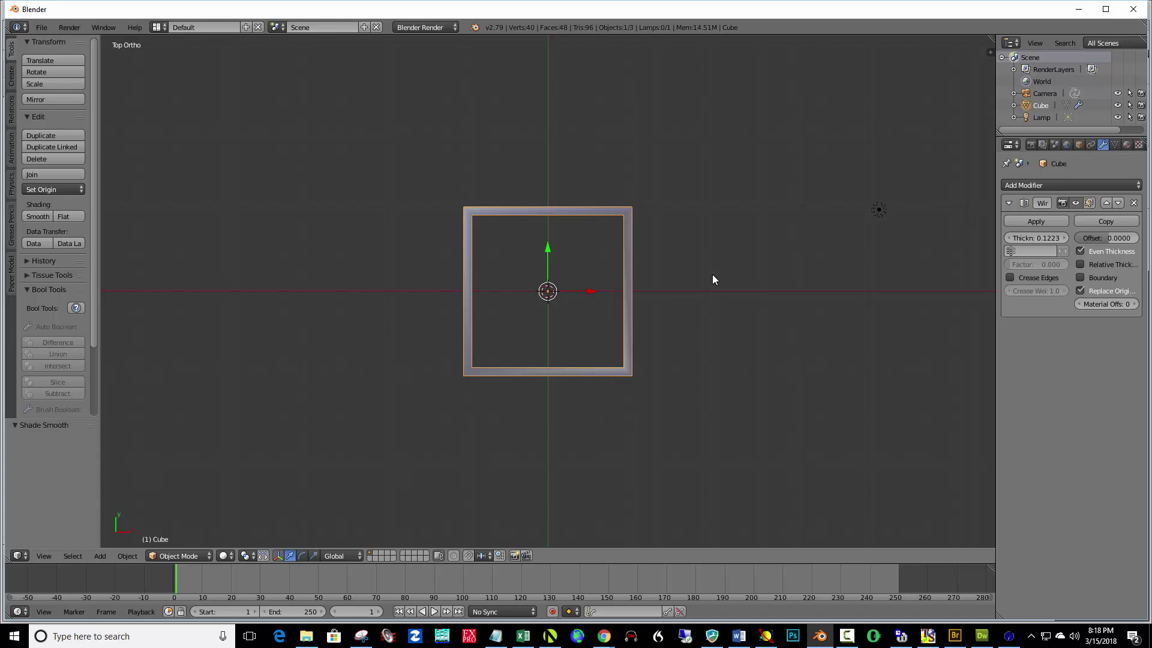
key(r)
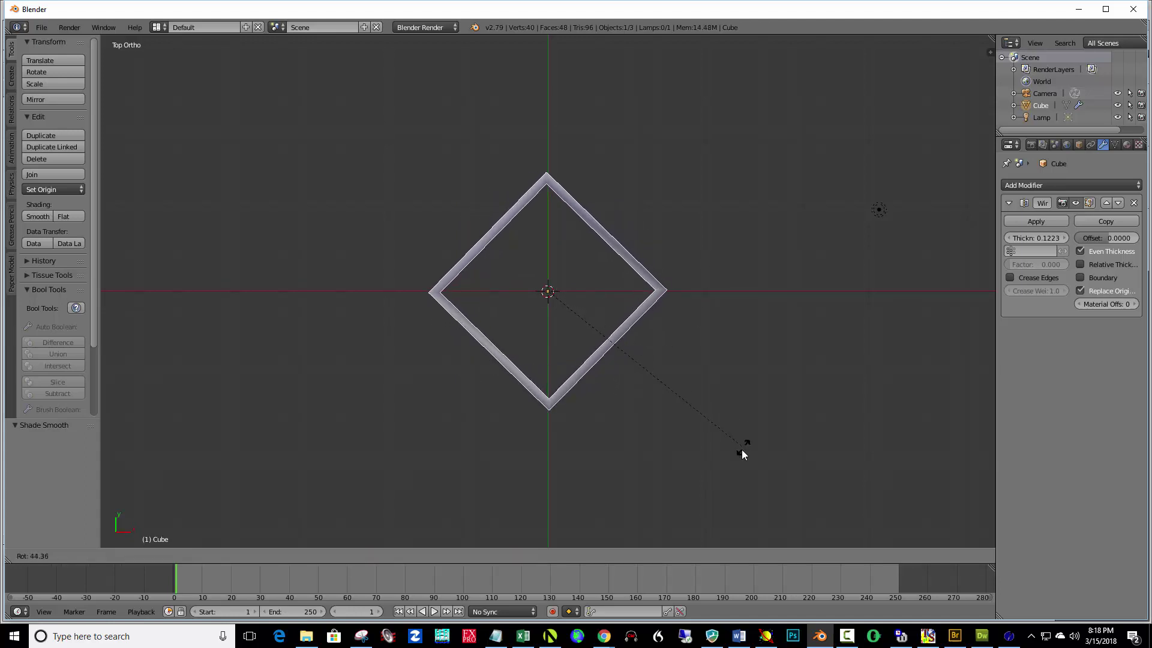
click(741, 451)
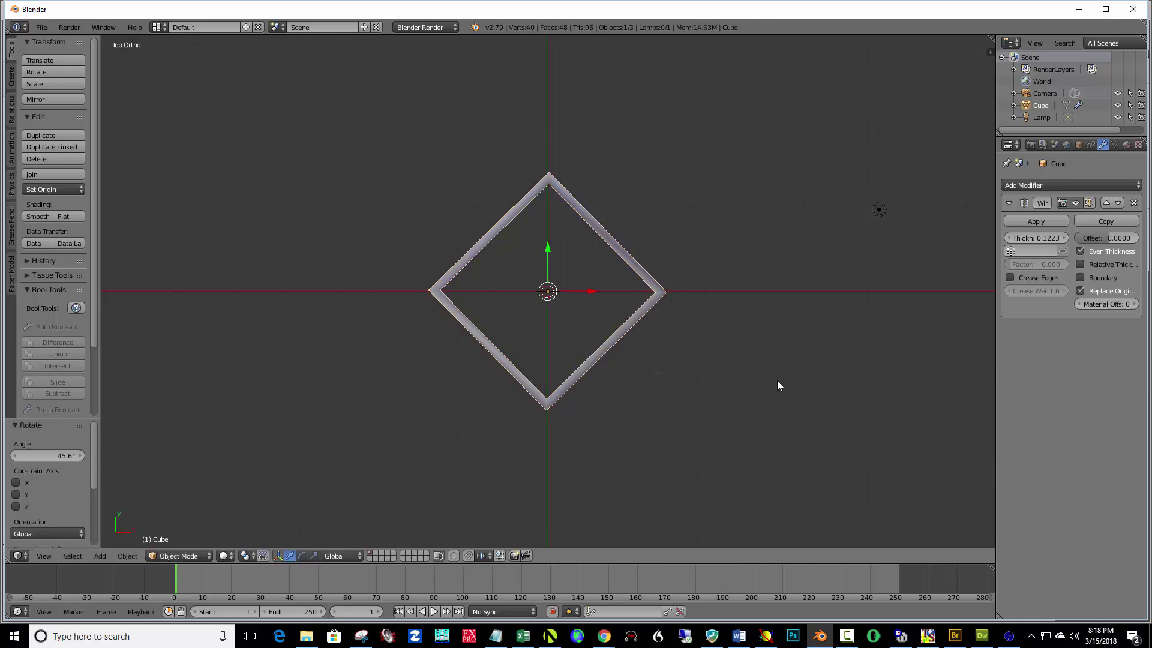
click(1020, 223)
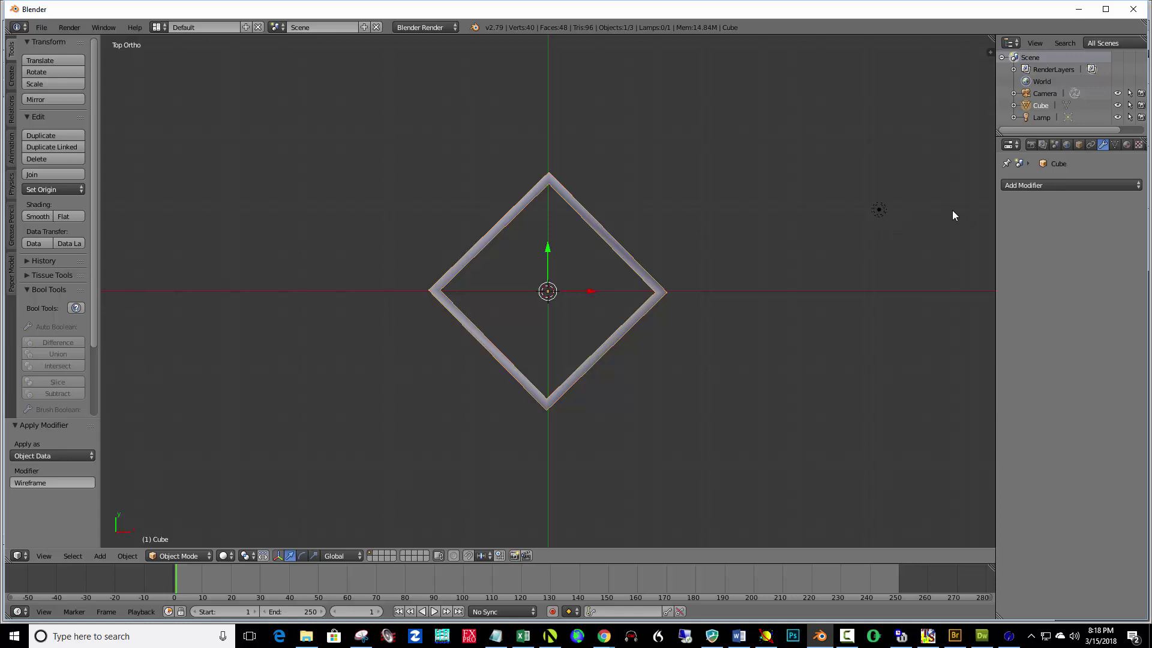
Add an Array modifier with count 2 and turn off Relative Offset.
click(1074, 188)
click(917, 213)
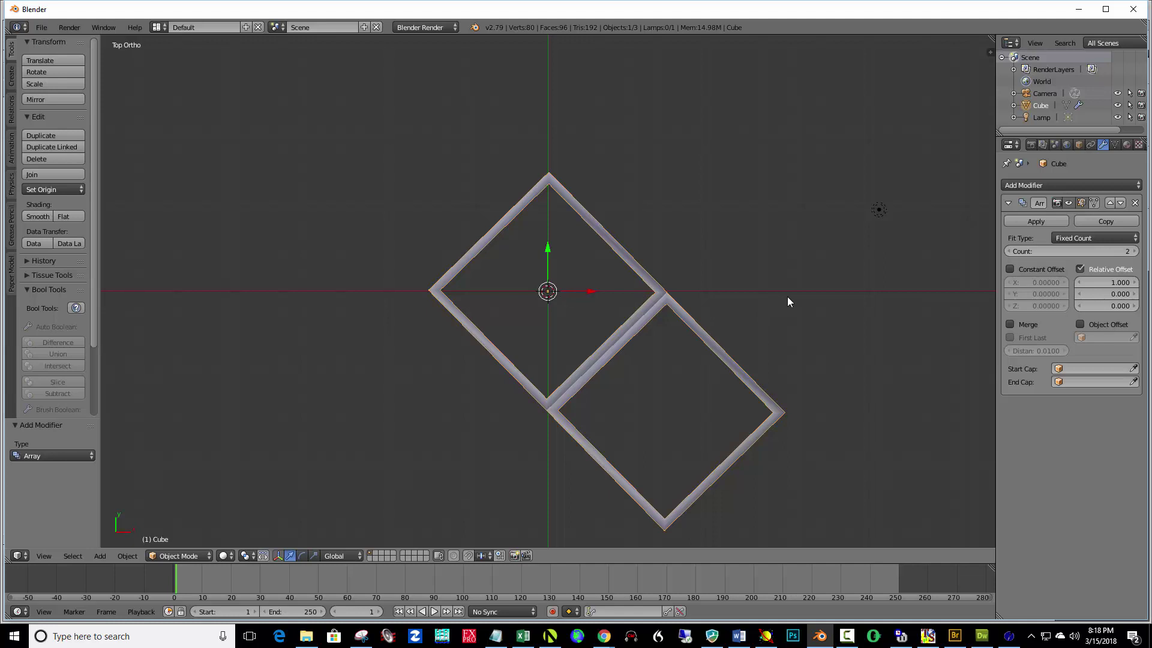
click(1079, 269)
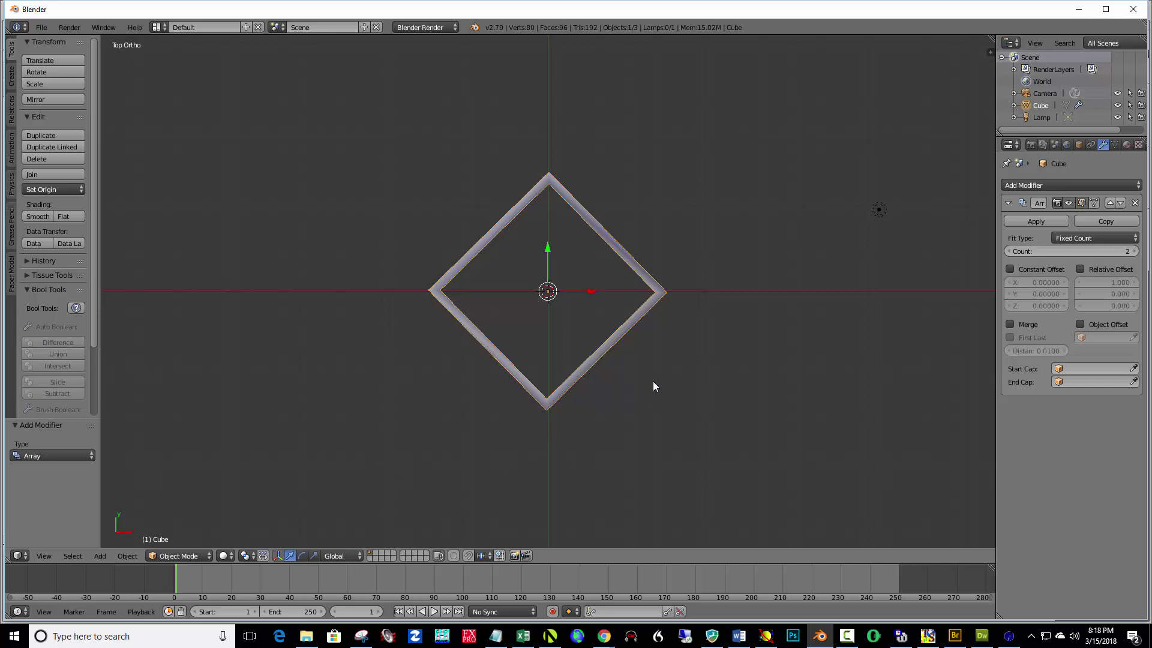
key(super)
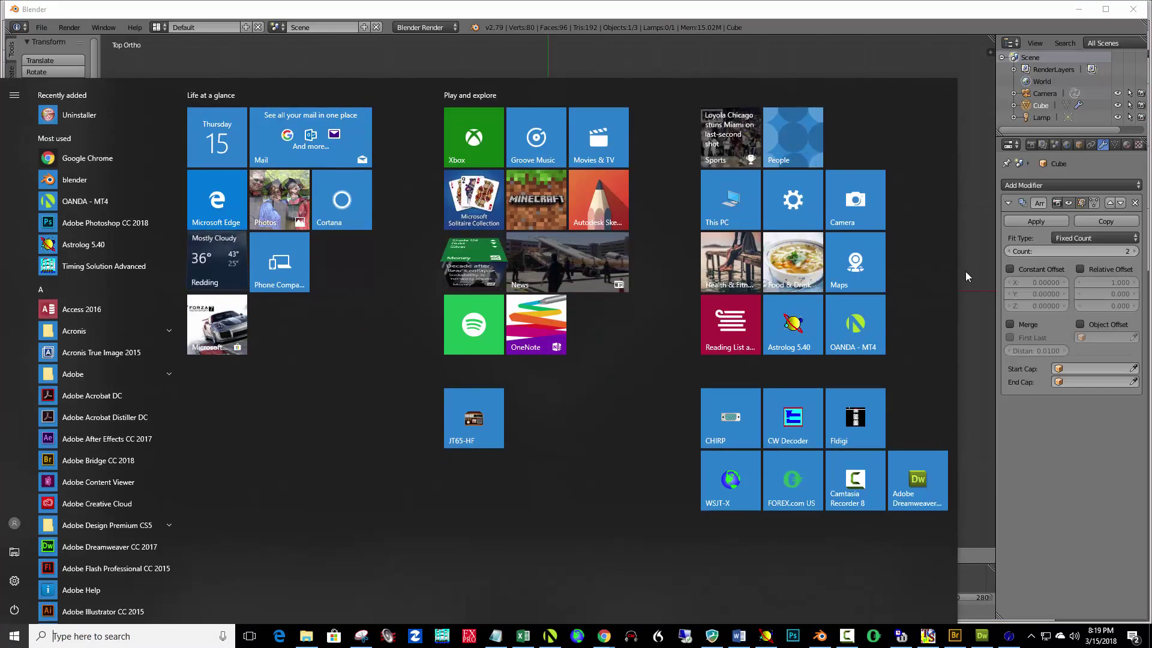
key(Escape)
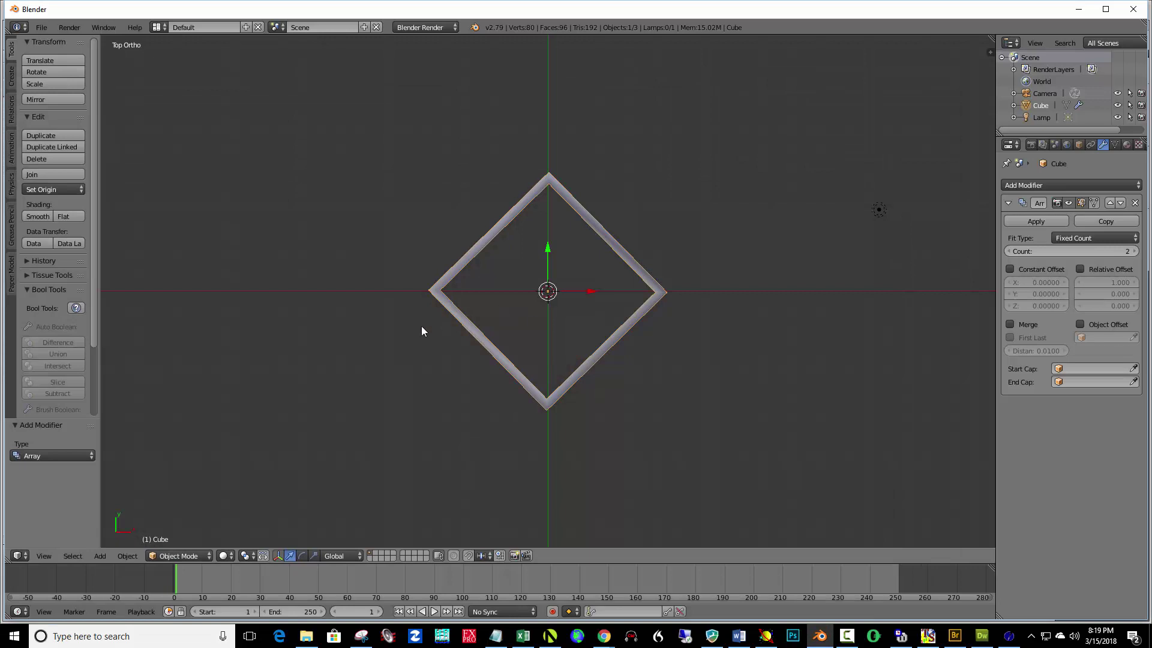